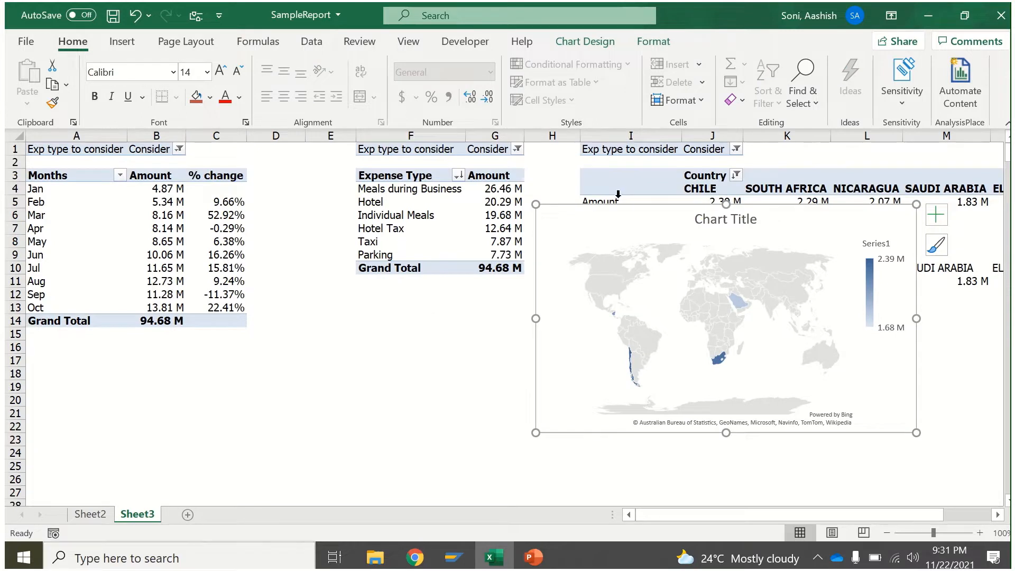
- Open Sheet2 and go to the last record in the Expense Type column
{"action": "left_click_drag", "start_coordinate": [603, 206], "coordinate": [638, 251]}
{"action": "left_click", "coordinate": [736, 202]}
{"action": "left_click", "coordinate": [90, 514]}
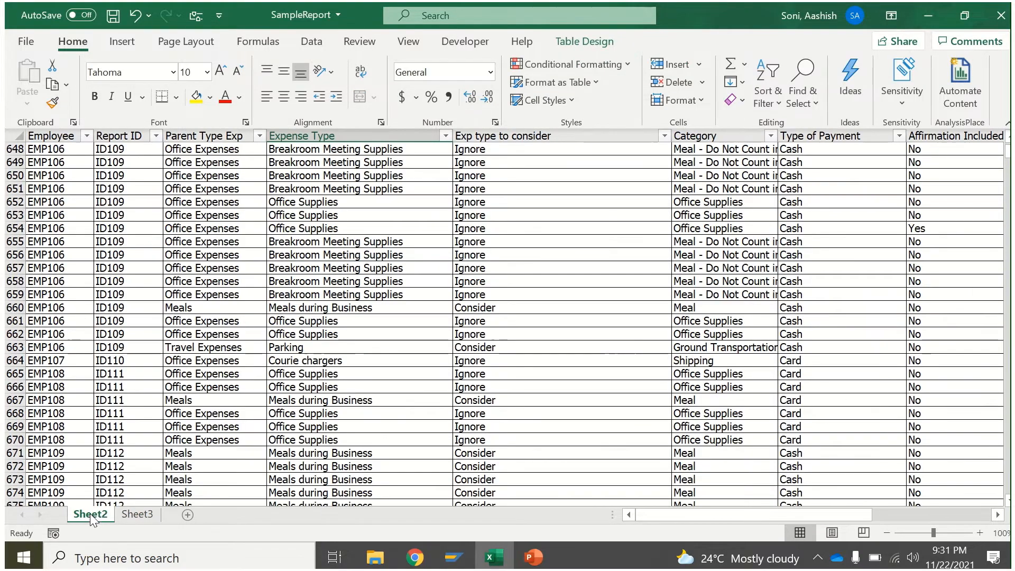
{"action": "left_click", "coordinate": [304, 372]}
{"action": "key", "text": "ctrl+Down"}
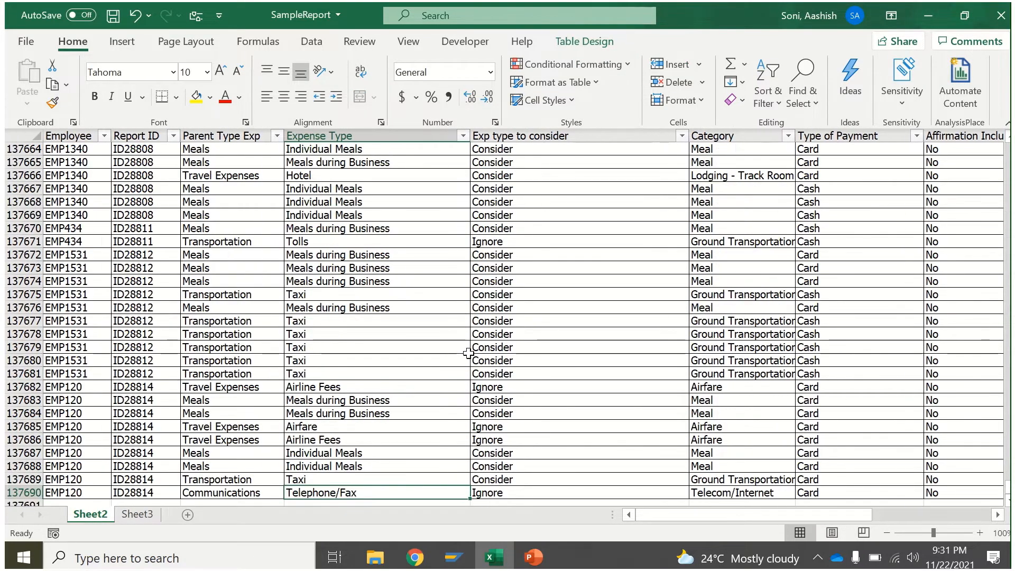
- Fill Telephone/Fax down into the Expense Type cell of empty row 137691 and turn on the formula bar display
{"action": "left_click", "coordinate": [574, 334]}
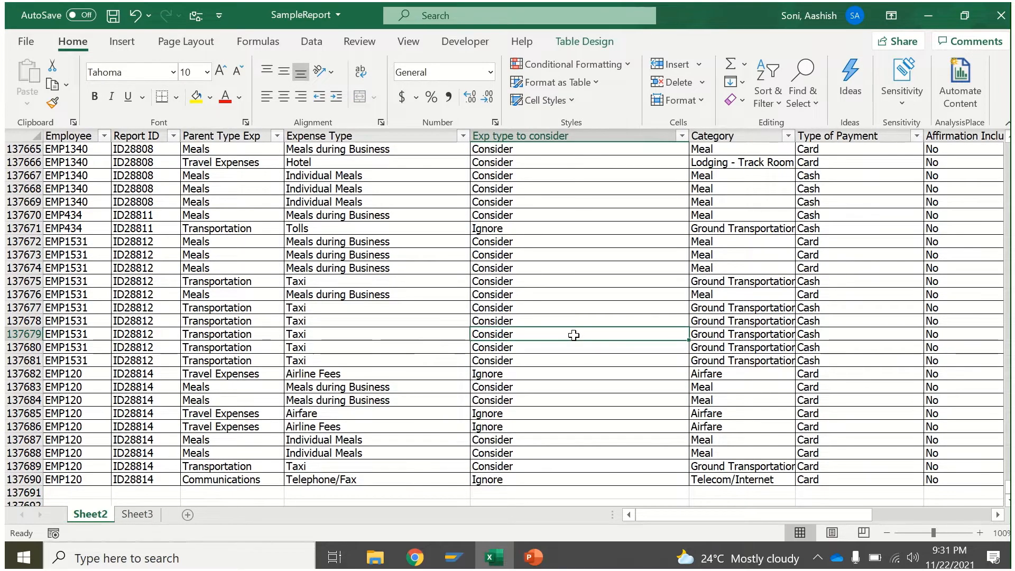
{"action": "left_click", "coordinate": [345, 493]}
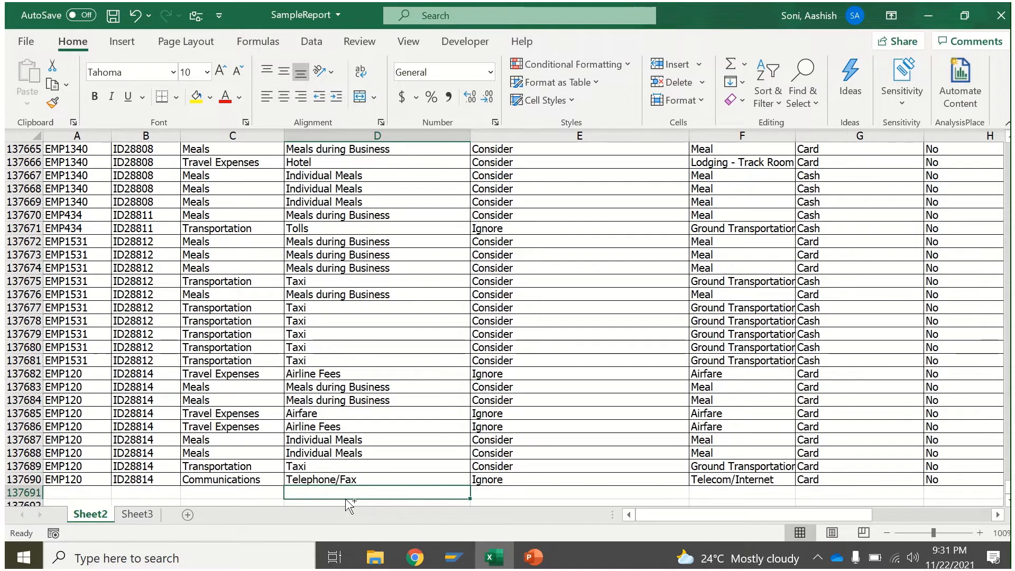
{"action": "key", "text": "ctrl+d"}
{"action": "scroll", "coordinate": [345, 499], "scroll_direction": "down", "scroll_amount": 1}
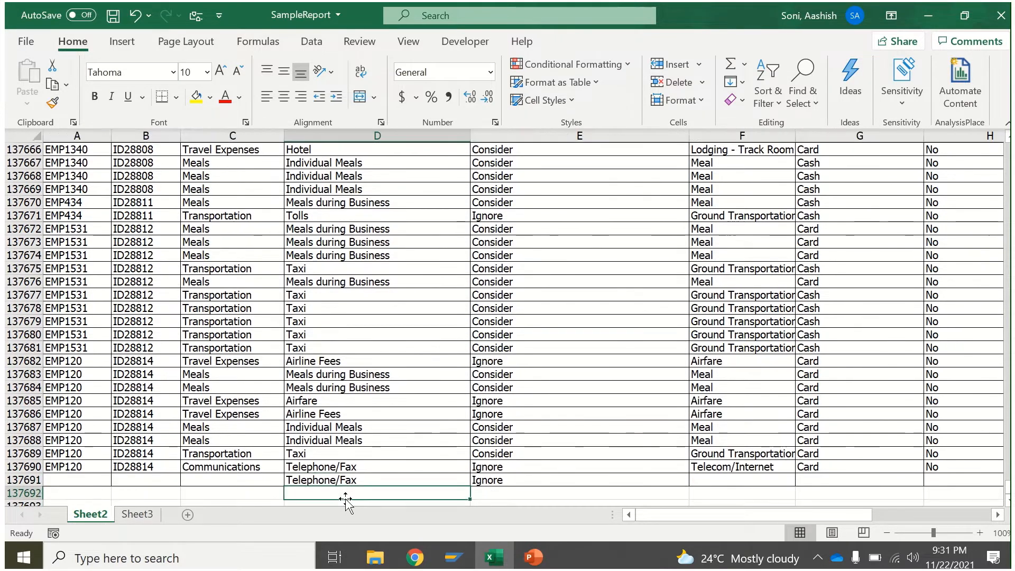
{"action": "key", "text": "Tab"}
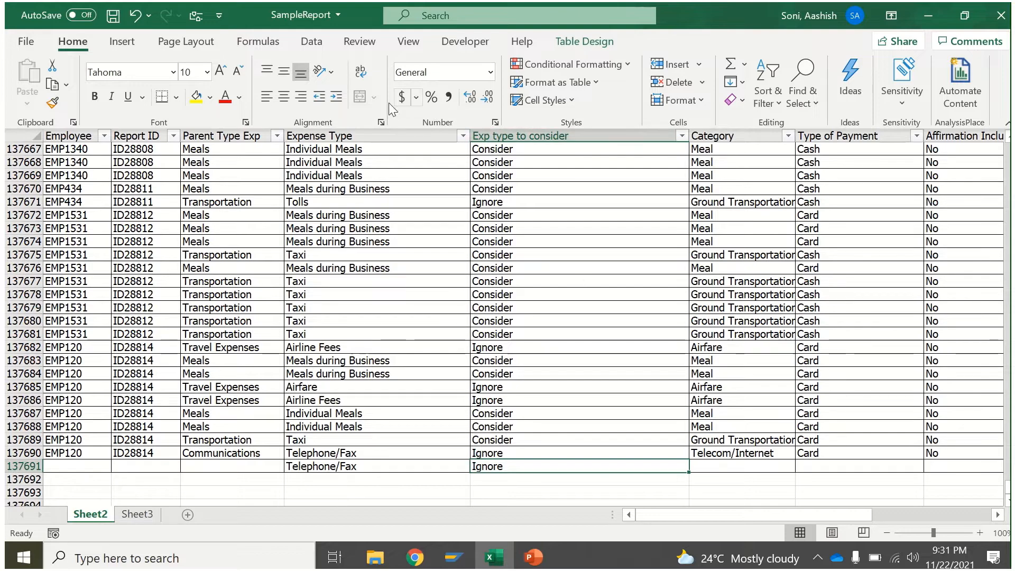
{"action": "left_click", "coordinate": [408, 43]}
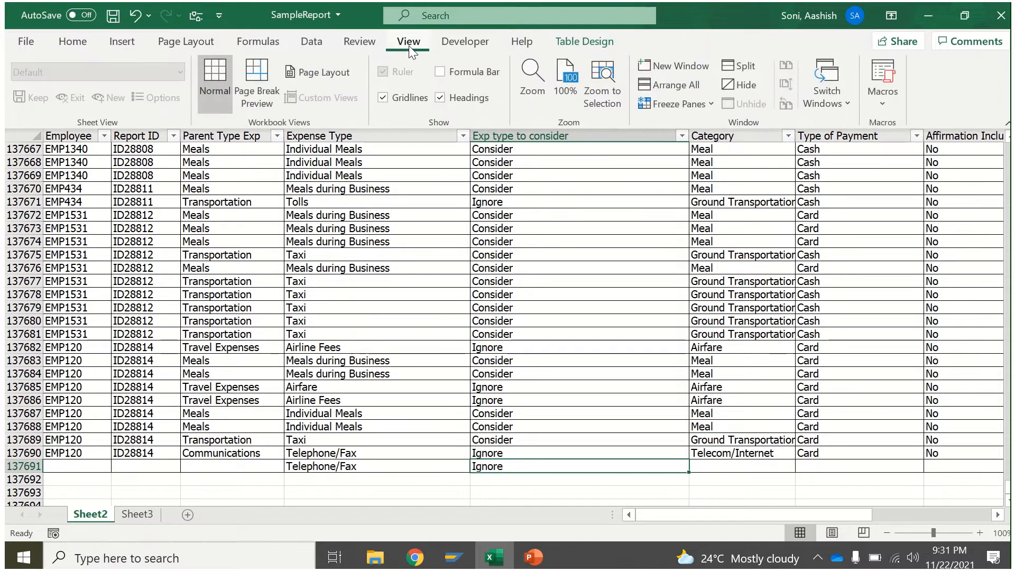
{"action": "left_click", "coordinate": [440, 71]}
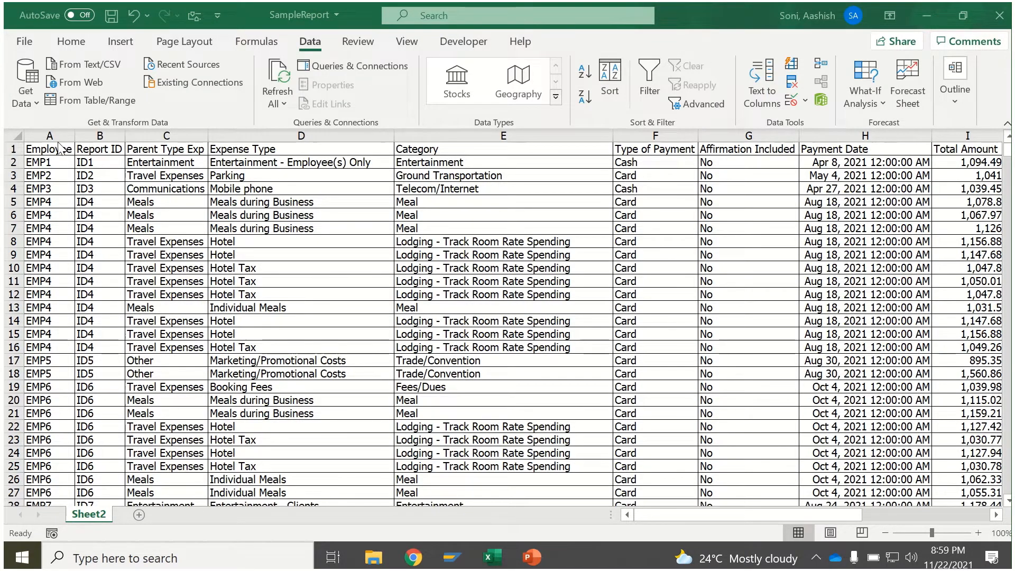
- Examine the expense data's columns from Employee and Report ID through Payment Date, Total Amount, Currency, Country and Region
{"action": "left_click", "coordinate": [103, 149]}
{"action": "left_click", "coordinate": [183, 153]}
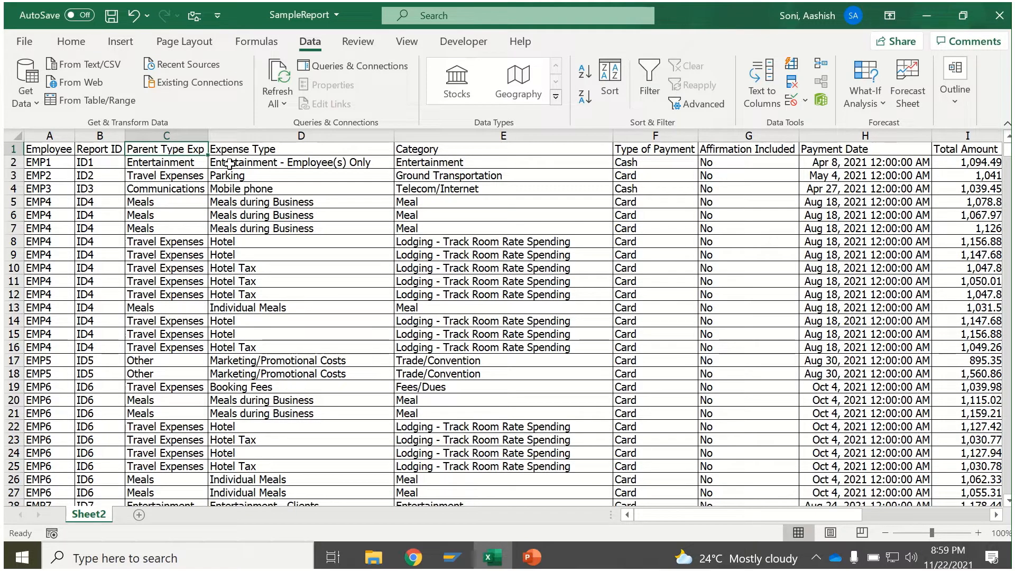
{"action": "left_click", "coordinate": [491, 197]}
{"action": "key", "text": "Right"}
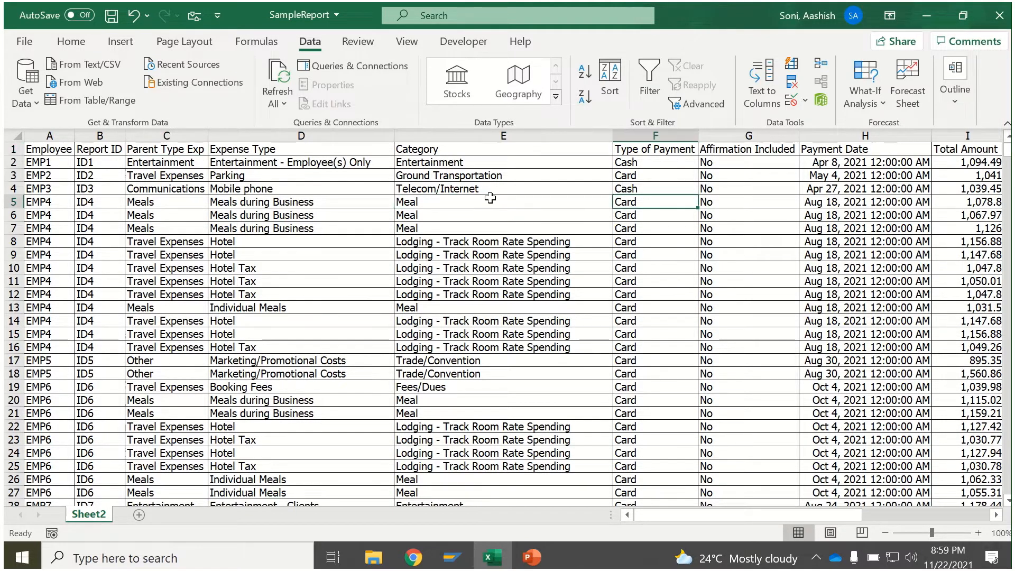
{"action": "key", "text": "Right"}
{"action": "key", "text": "Right"}
{"action": "key", "text": "Right"}
{"action": "key", "text": "Right"}
{"action": "key", "text": "Right"}
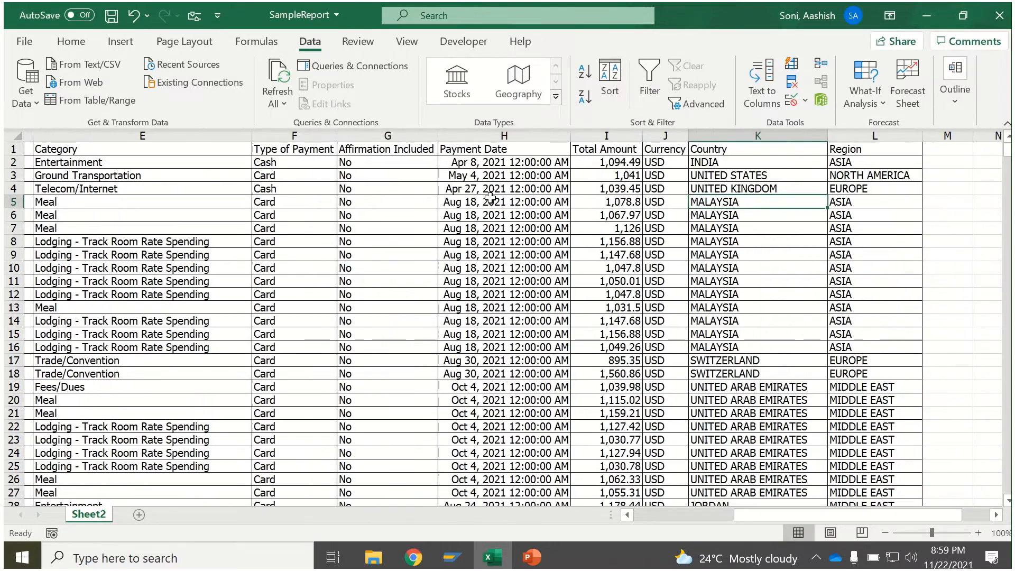
{"action": "key", "text": "Left"}
{"action": "key", "text": "Left"}
{"action": "key", "text": "Left"}
{"action": "key", "text": "Left"}
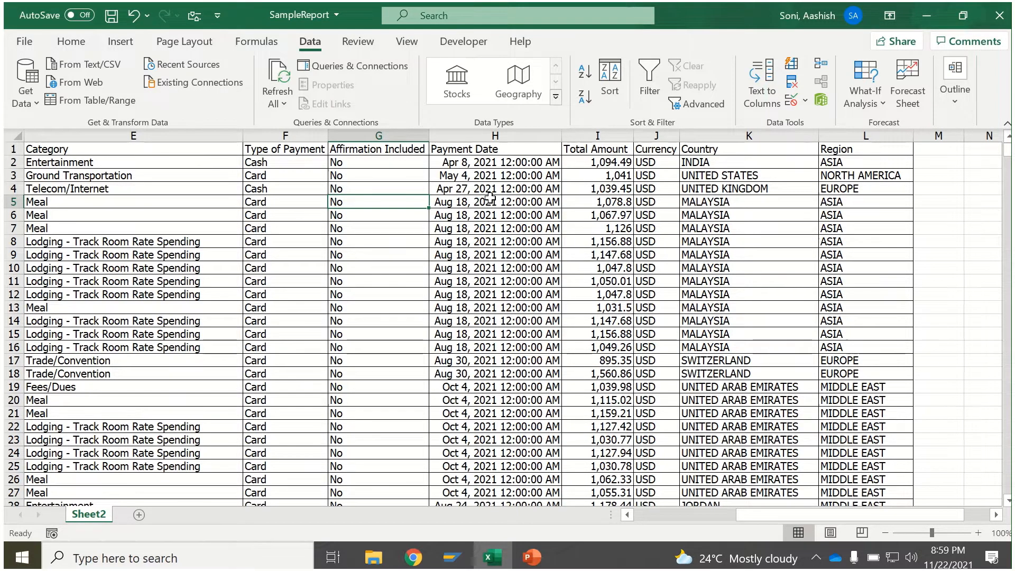
{"action": "key", "text": "Right"}
{"action": "key", "text": "Right"}
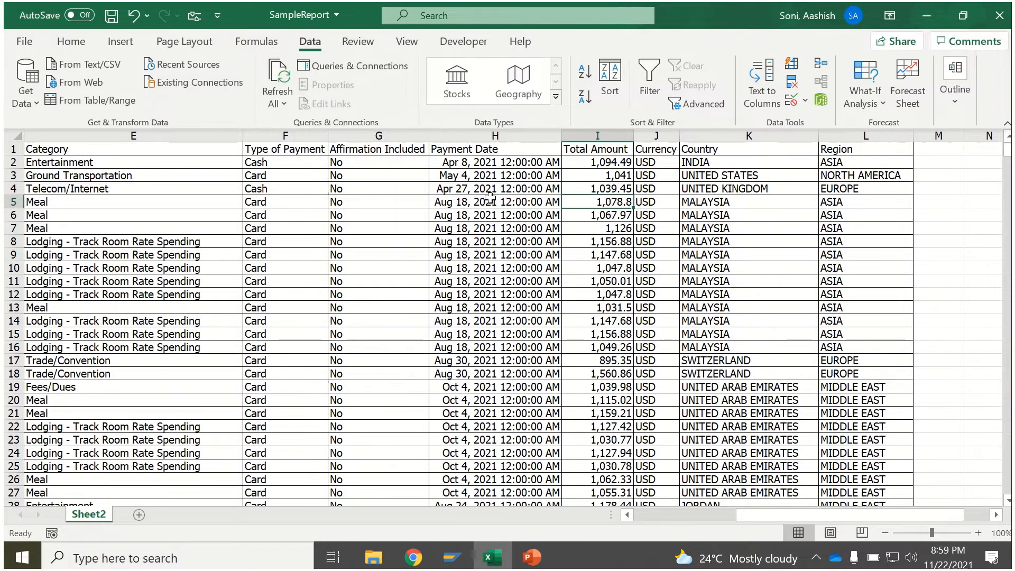
{"action": "key", "text": "Right"}
{"action": "key", "text": "Right"}
{"action": "key", "text": "Left"}
{"action": "key", "text": "Left"}
{"action": "key", "text": "Left"}
{"action": "key", "text": "Left"}
{"action": "key", "text": "Left"}
{"action": "key", "text": "Left"}
{"action": "key", "text": "Left"}
{"action": "key", "text": "Left"}
{"action": "key", "text": "Left"}
{"action": "key", "text": "Left"}
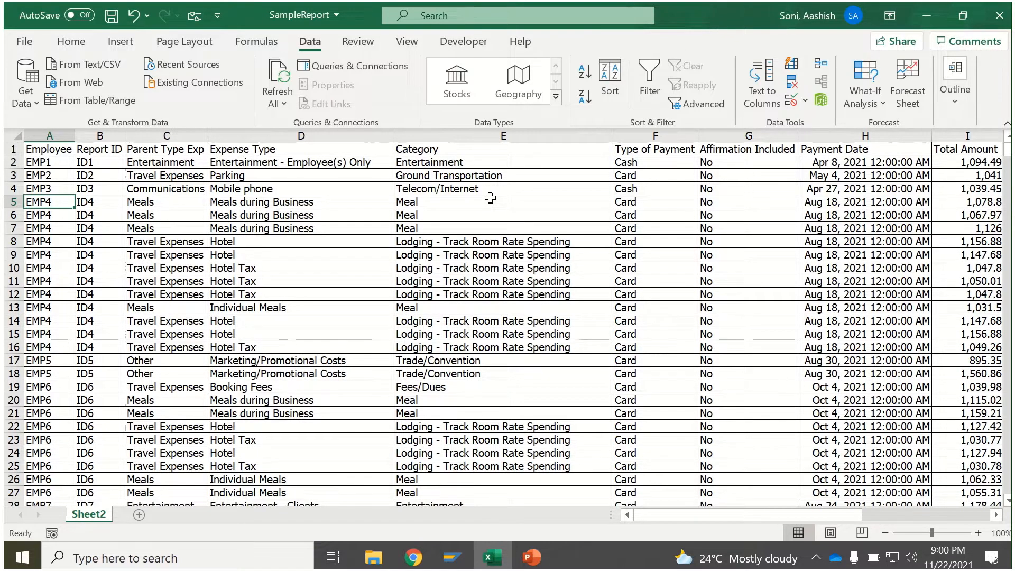
- Convert the range A1:L137690 into a table with headers and apply the plain, uncoloured style from the Light group
{"action": "key", "text": "ctrl+t"}
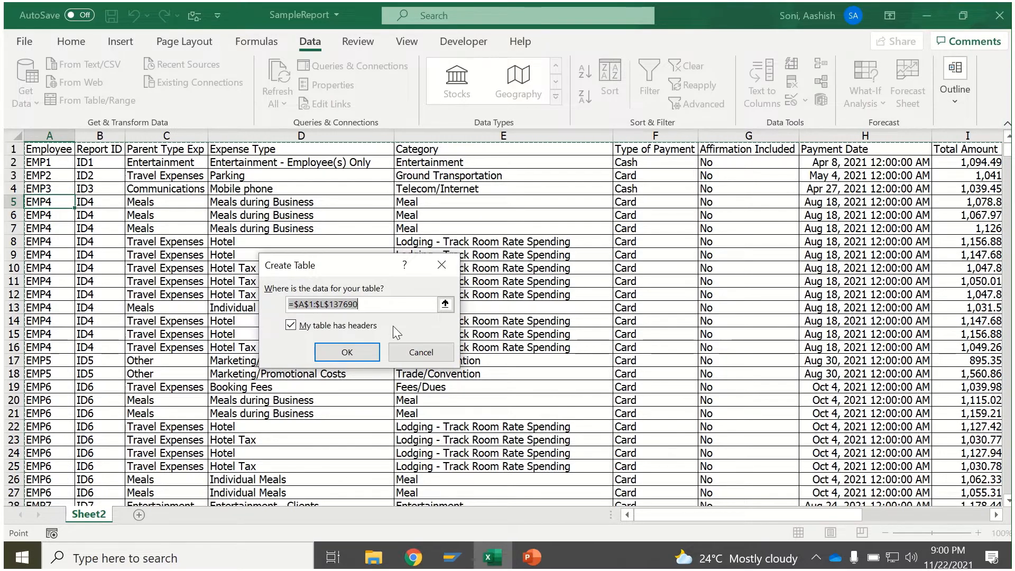
{"action": "left_click", "coordinate": [347, 352]}
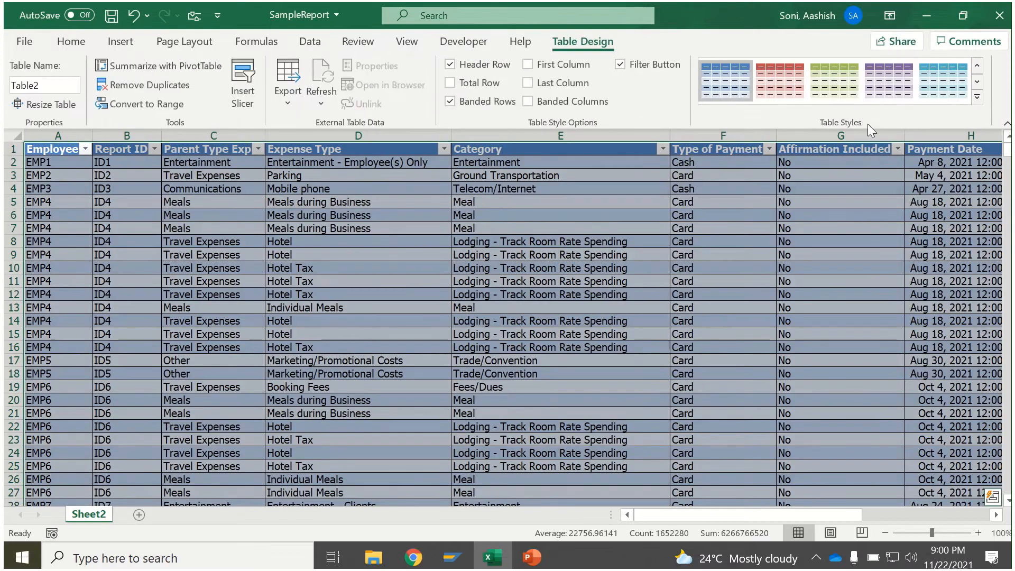
{"action": "left_click", "coordinate": [977, 97]}
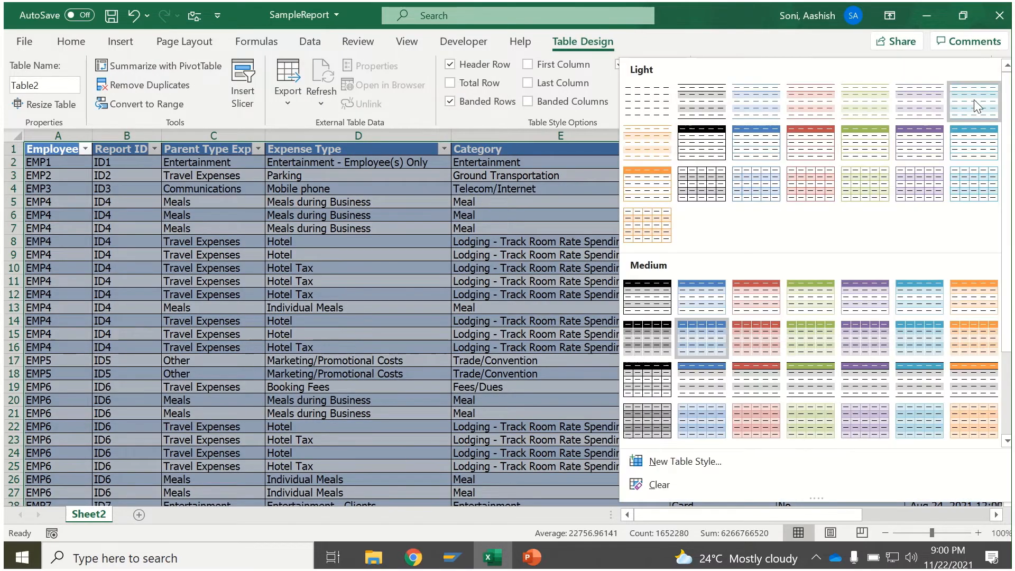
{"action": "left_click", "coordinate": [665, 94]}
- Rename the table as data
{"action": "left_click", "coordinate": [66, 82]}
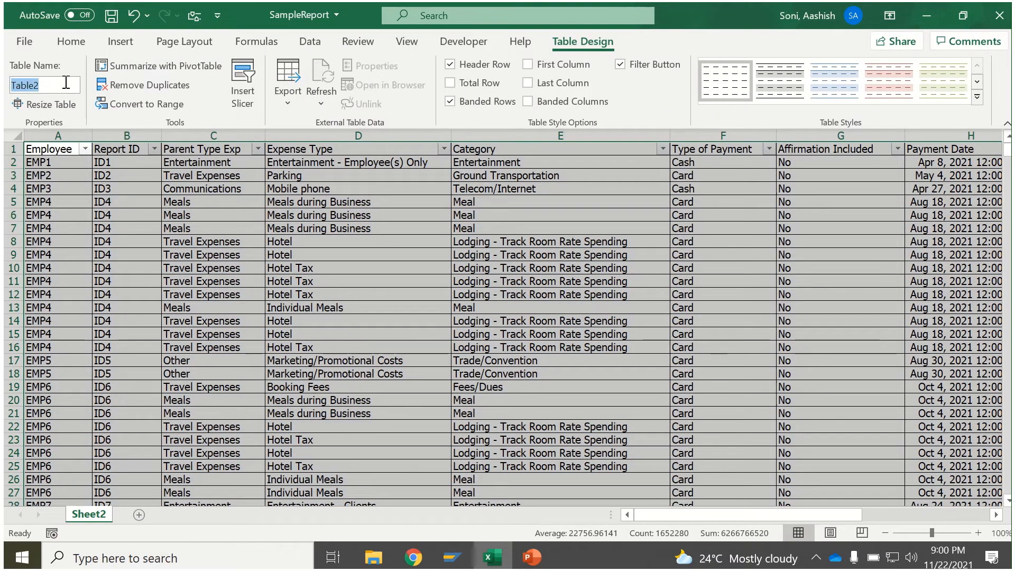
{"action": "type", "text": "data"}
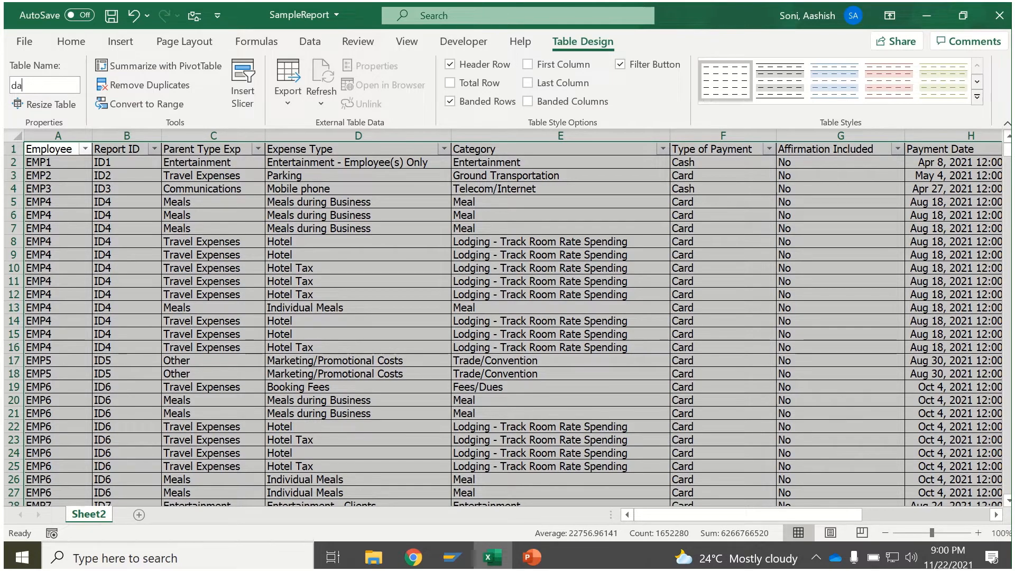
{"action": "left_click", "coordinate": [115, 188]}
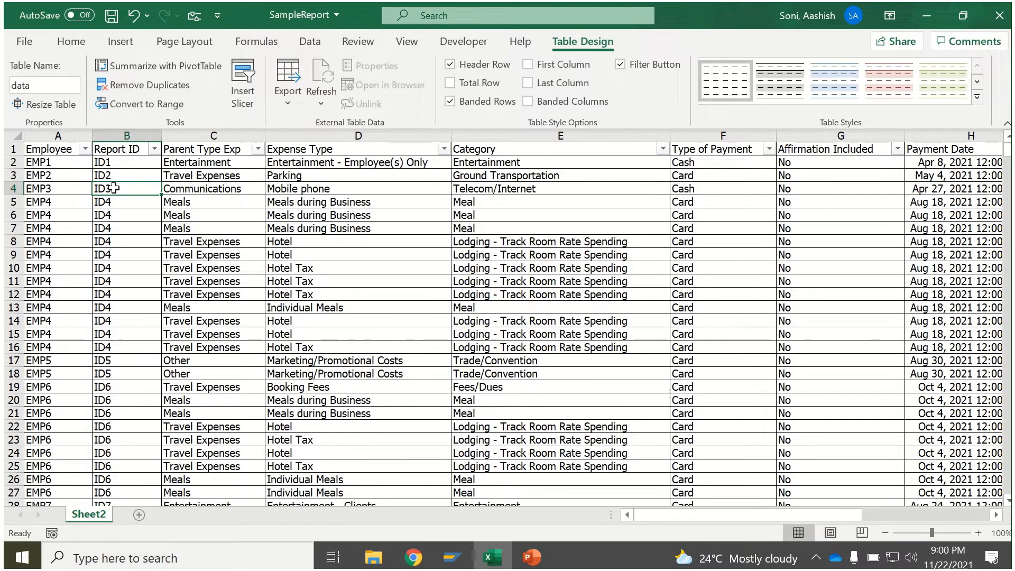
- Go to the end of the table to check its last records and its last column, Region
{"action": "key", "text": "ctrl+Down"}
{"action": "key", "text": "Down"}
{"action": "key", "text": "Up"}
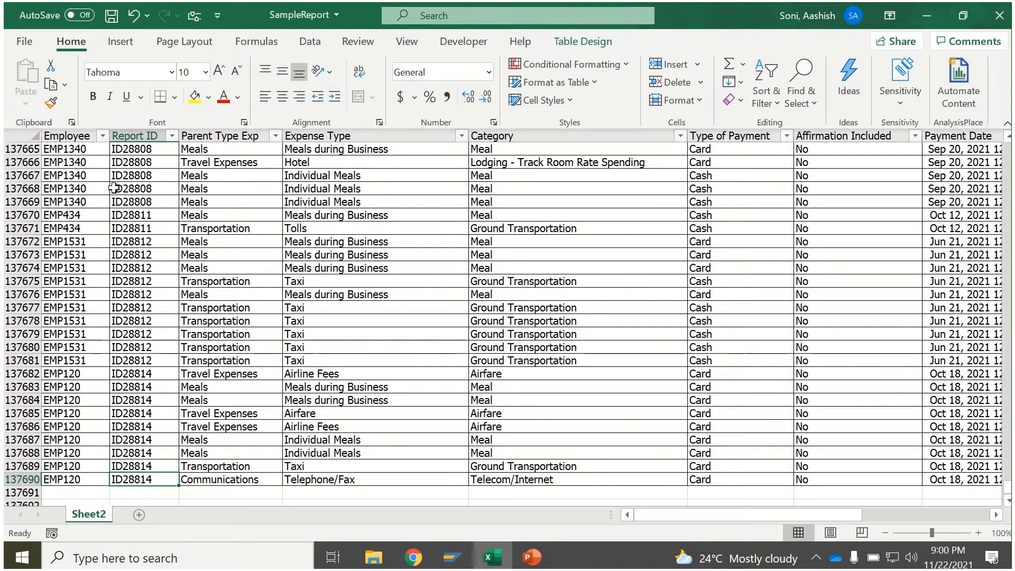
{"action": "key", "text": "ctrl+Right"}
{"action": "key", "text": "Up"}
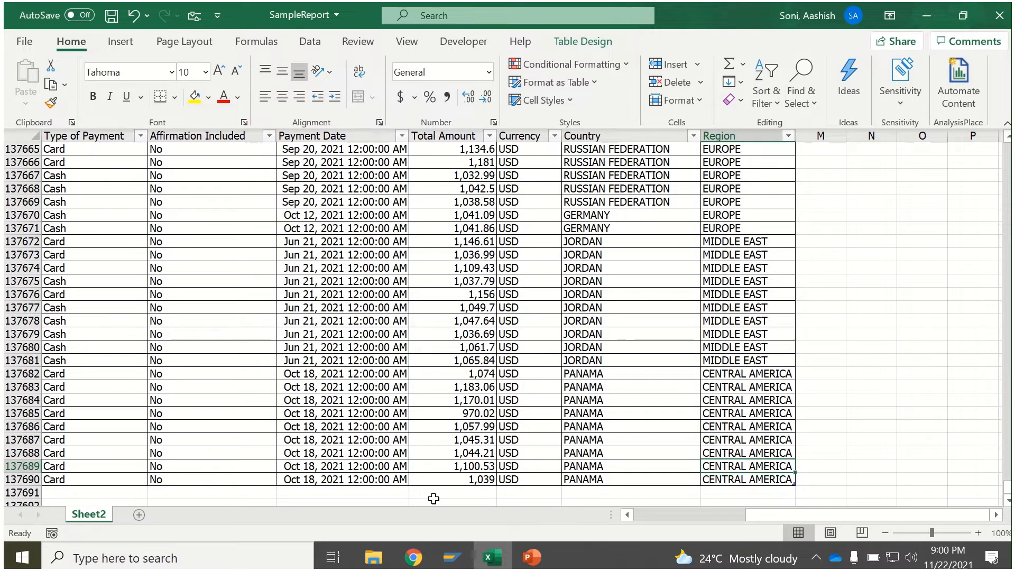
- Try entering No under Affirmation Included in row 137691, directly below the table, and undo the entry
{"action": "left_click", "coordinate": [256, 492]}
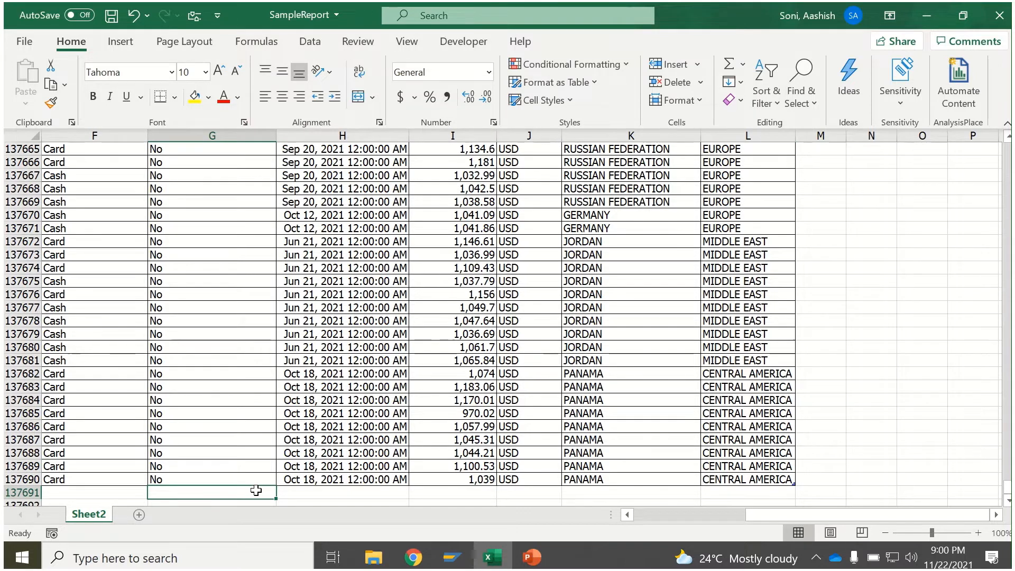
{"action": "type", "text": "No"}
{"action": "key", "text": "Tab"}
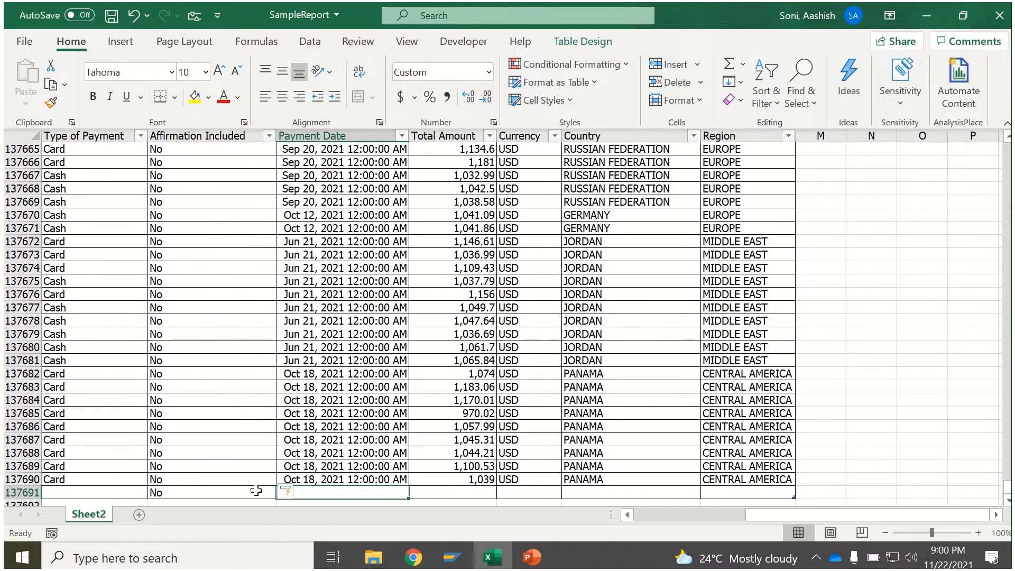
{"action": "left_click", "coordinate": [1006, 500]}
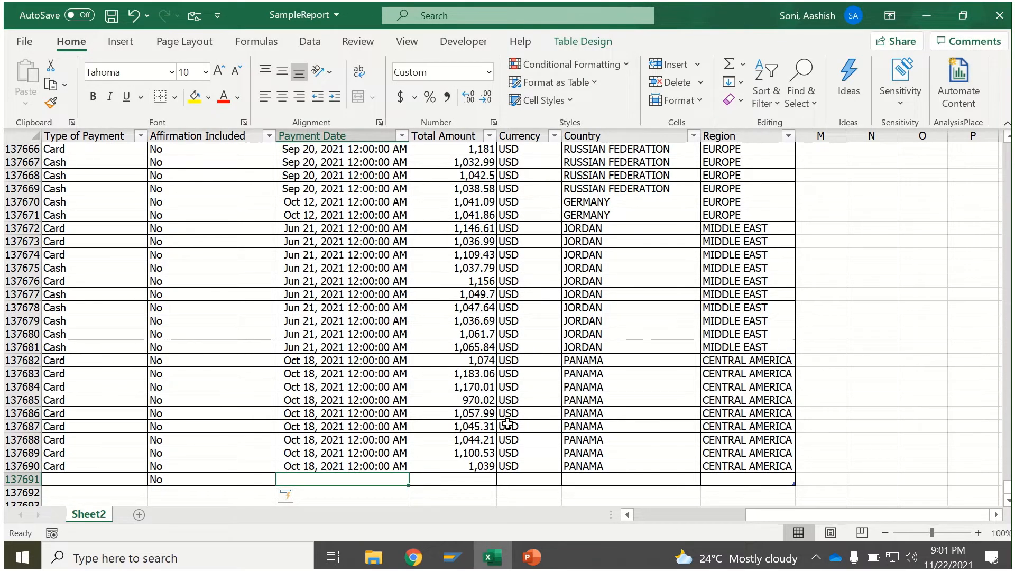
{"action": "key", "text": "ctrl+z"}
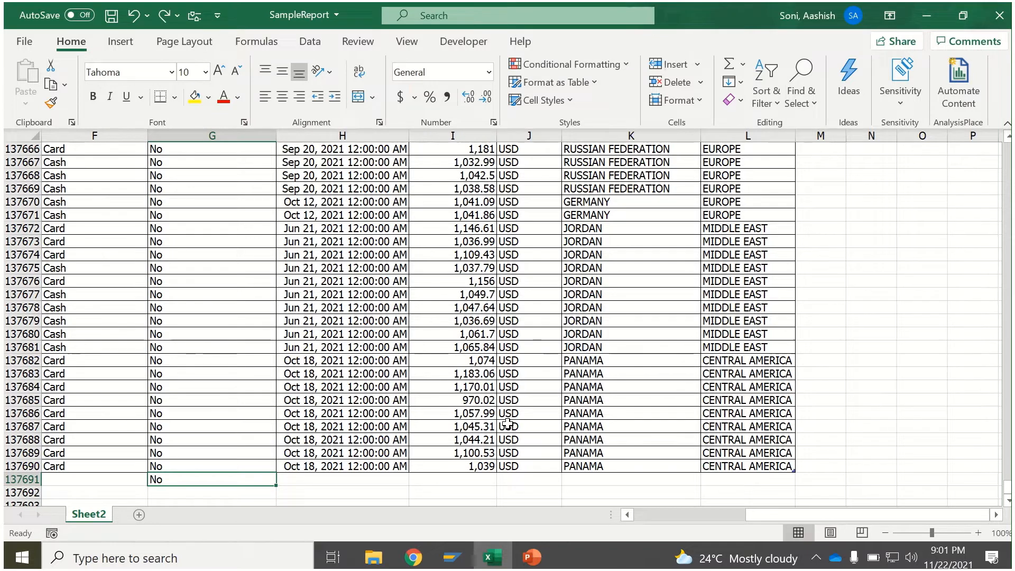
{"action": "left_click", "coordinate": [484, 400]}
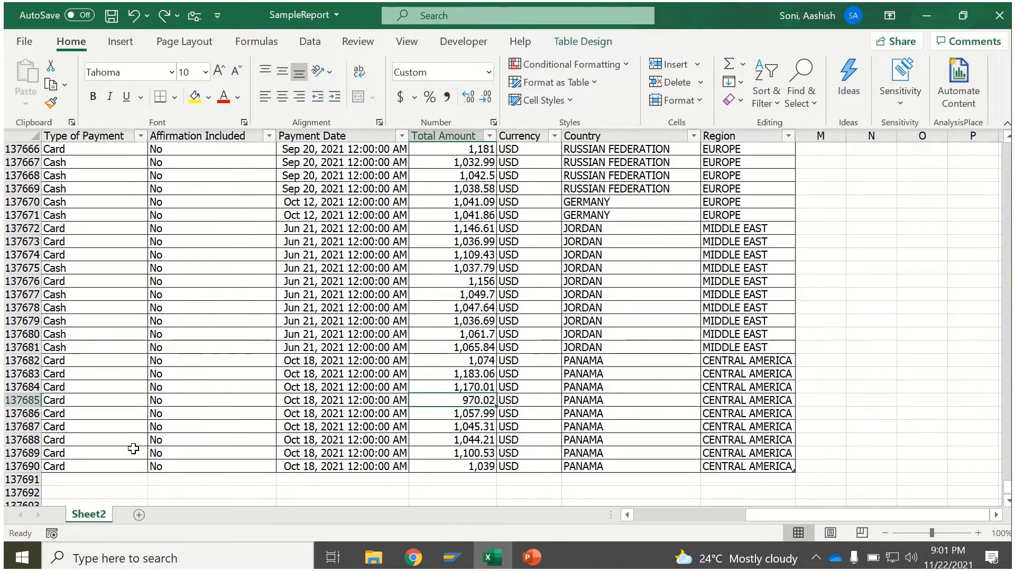
- Add a new worksheet after Sheet2 and hide its gridlines
{"action": "right_click", "coordinate": [102, 520]}
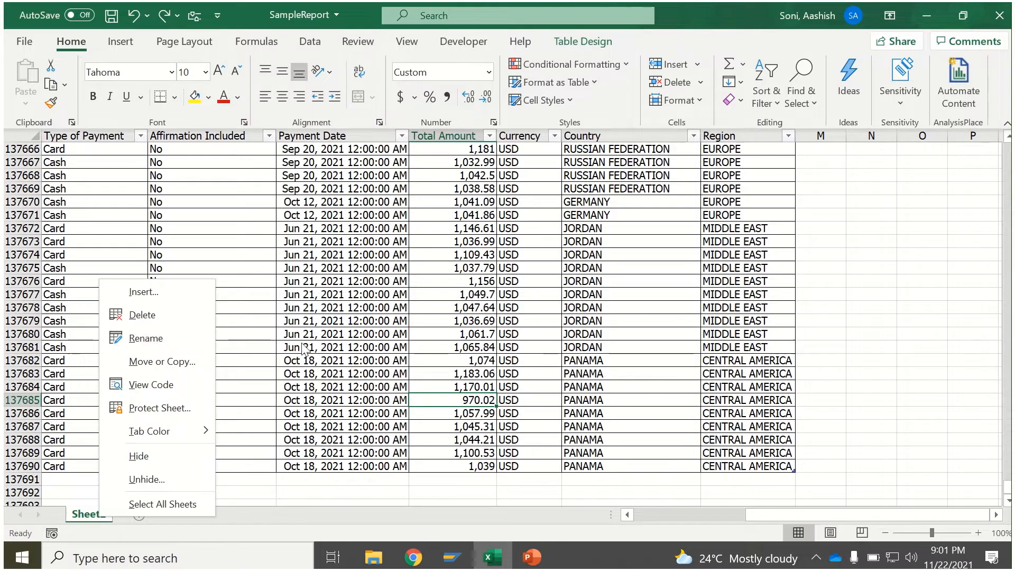
{"action": "key", "text": "Escape"}
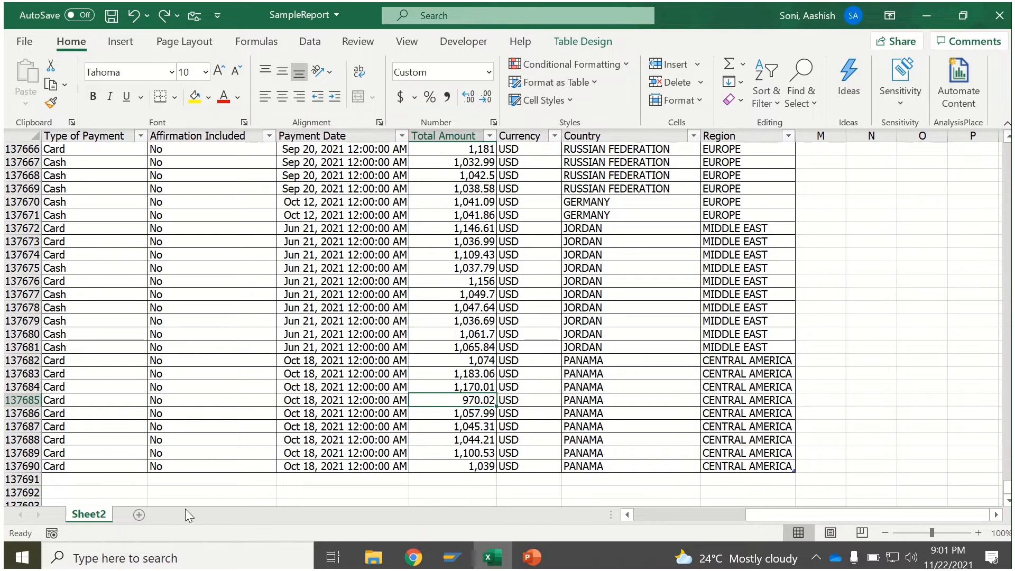
{"action": "left_click", "coordinate": [140, 515]}
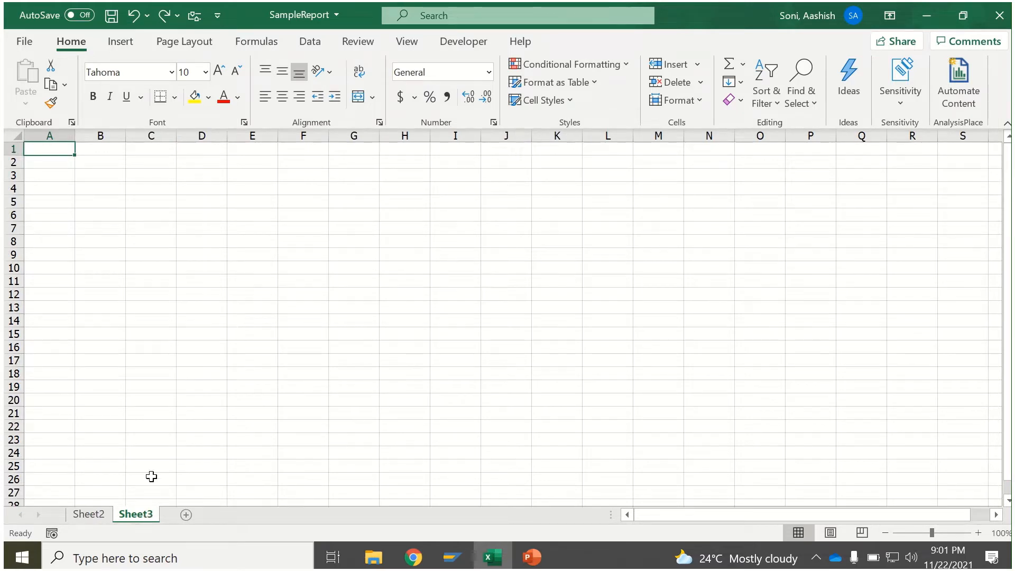
{"action": "left_click", "coordinate": [408, 43]}
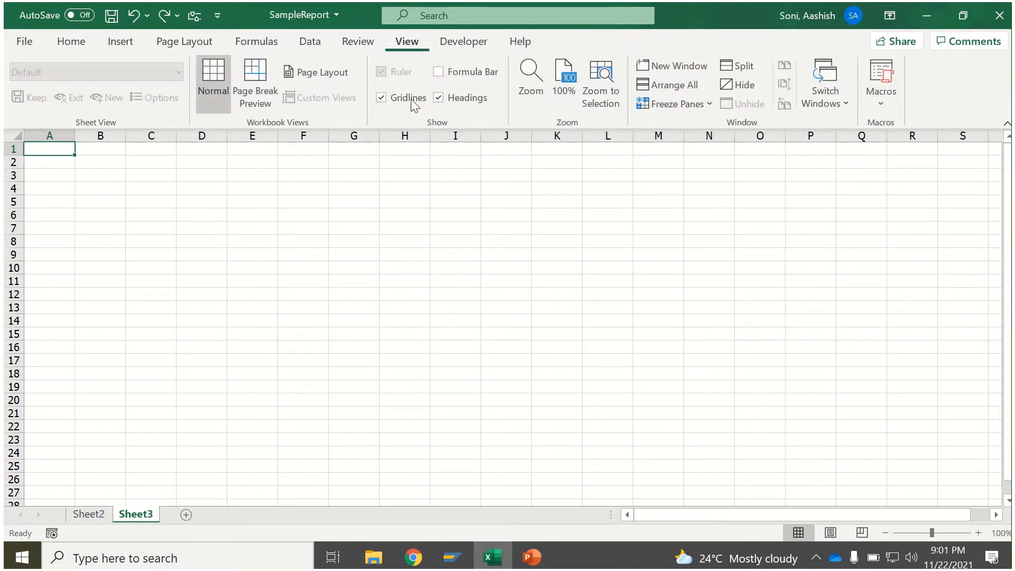
{"action": "left_click", "coordinate": [381, 98]}
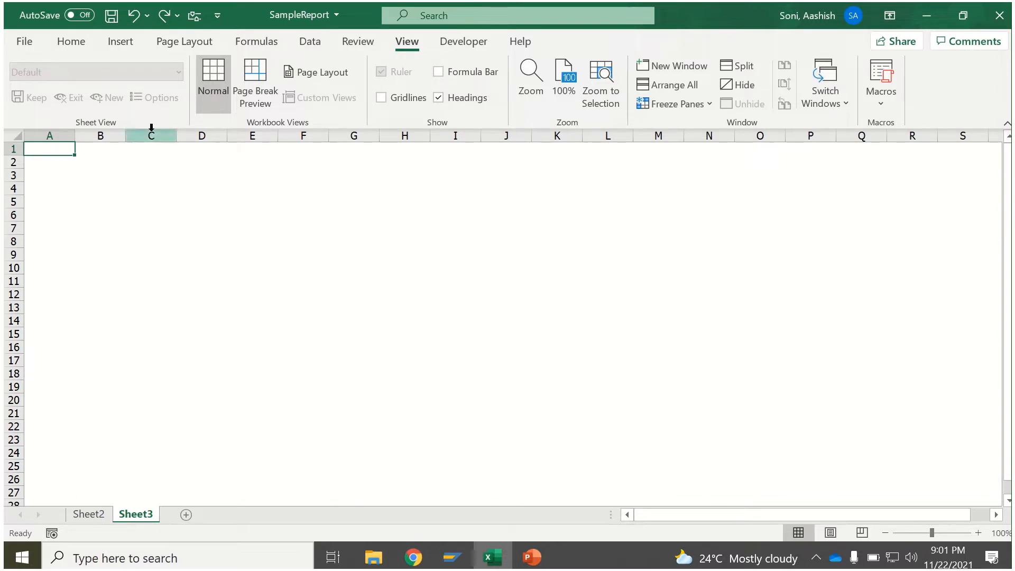
{"action": "left_click", "coordinate": [77, 44]}
{"action": "left_click", "coordinate": [115, 43]}
{"action": "left_click", "coordinate": [47, 80]}
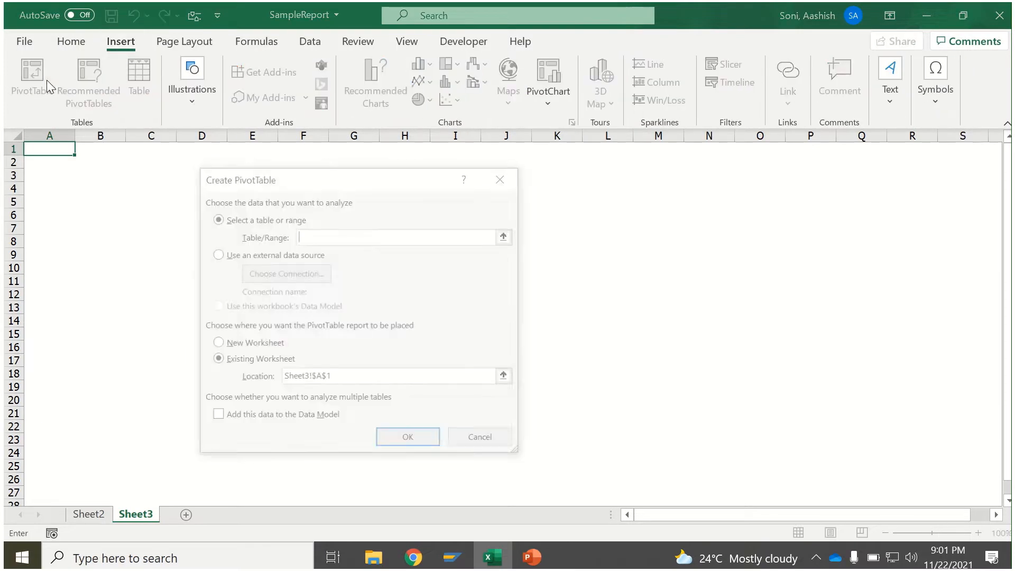
{"action": "left_click", "coordinate": [480, 441]}
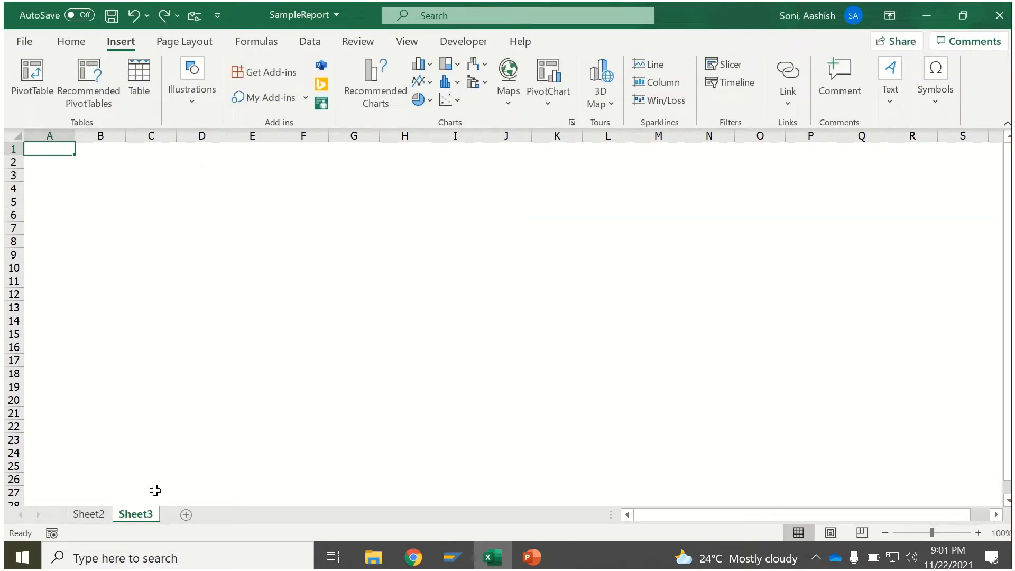
- Check the source table's name on Sheet2, and insert a PivotTable based on the table data at cell A1 of Sheet3
{"action": "left_click", "coordinate": [88, 514]}
{"action": "left_click", "coordinate": [128, 304]}
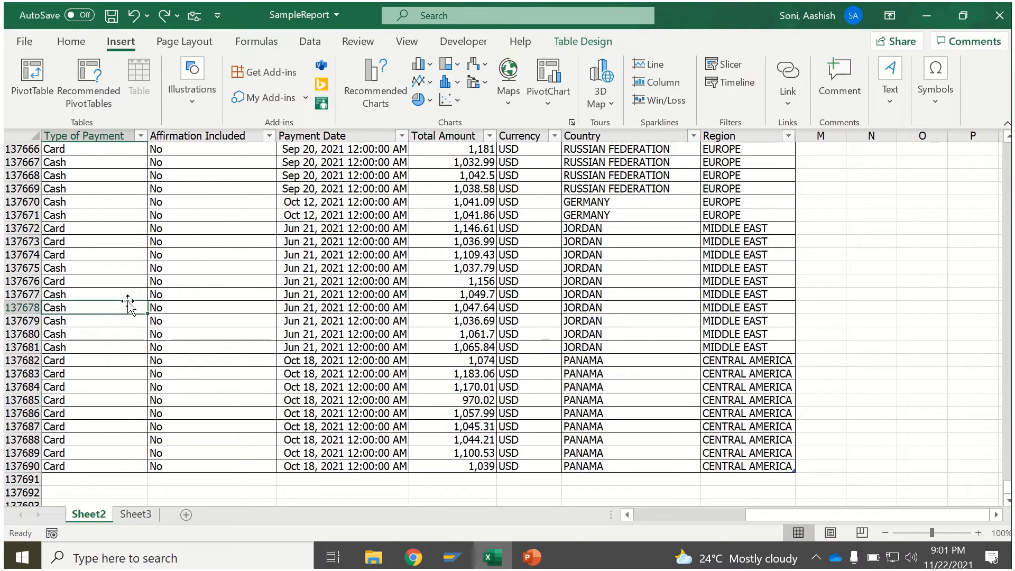
{"action": "left_click", "coordinate": [576, 42]}
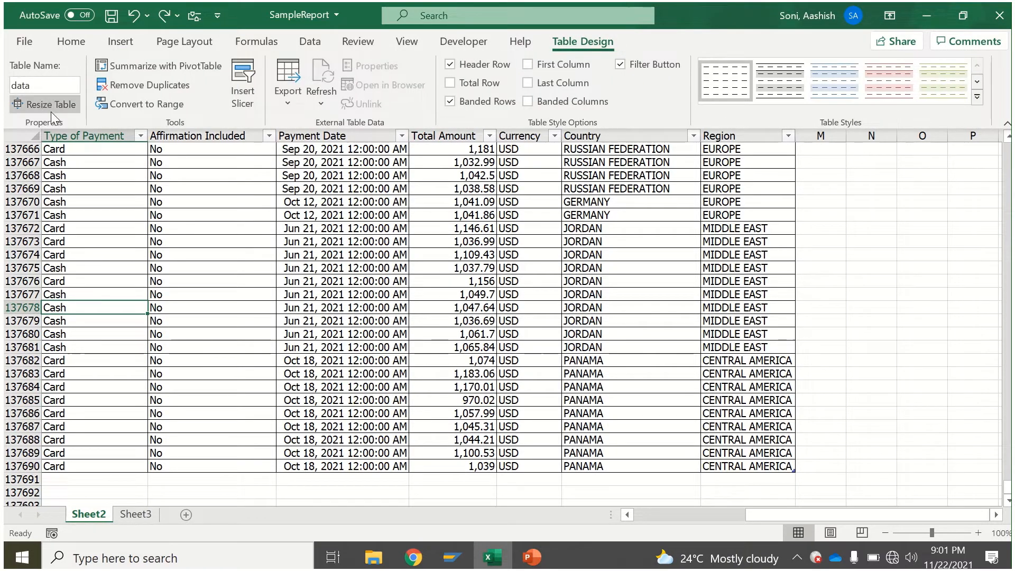
{"action": "left_click", "coordinate": [136, 515]}
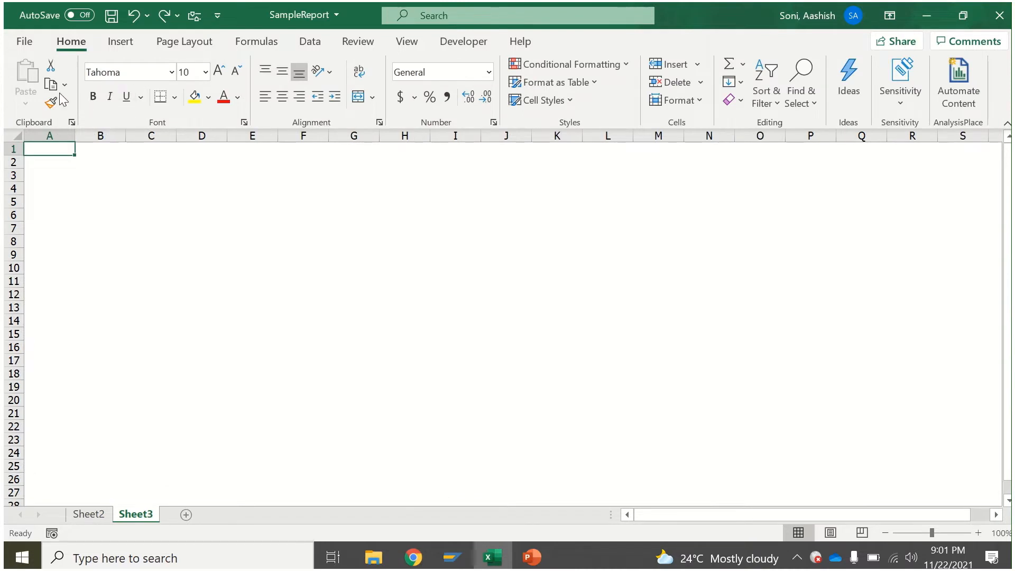
{"action": "left_click", "coordinate": [122, 42]}
{"action": "left_click", "coordinate": [33, 84]}
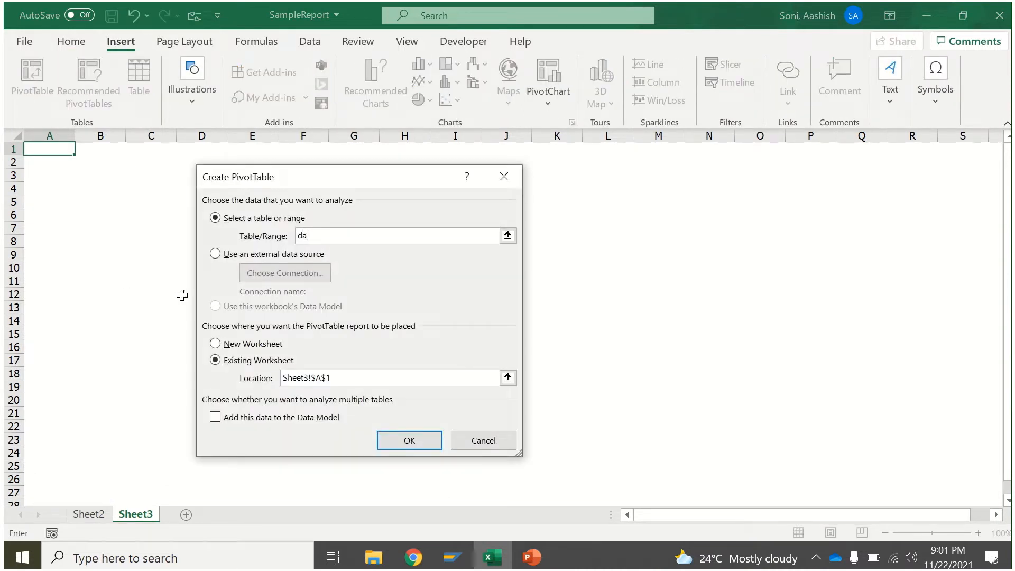
{"action": "key", "text": "Return"}
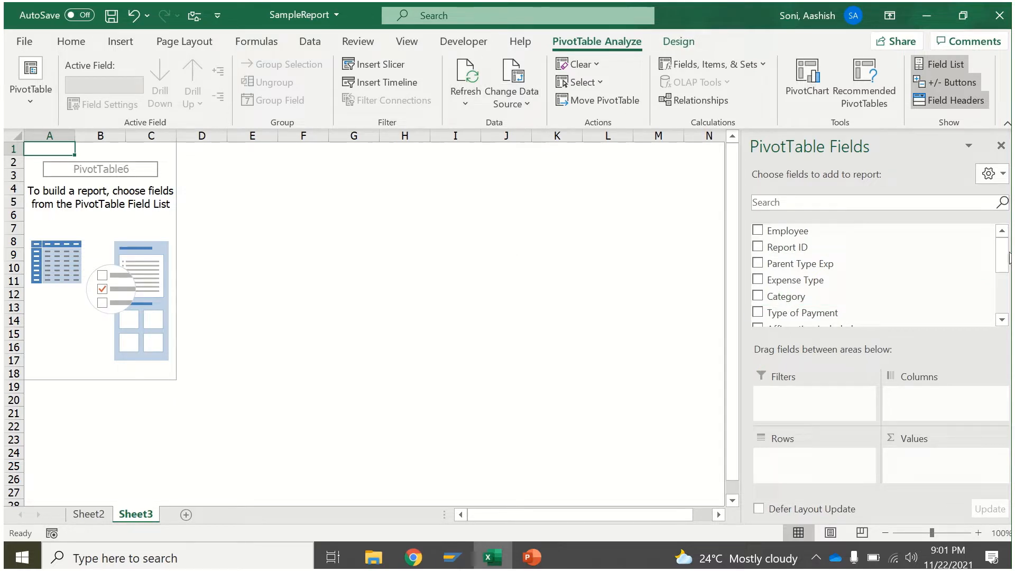
- Add Payment Date to the PivotTable's rows, and expand and collapse Jan to check its individual dates
{"action": "left_click_drag", "start_coordinate": [1003, 254], "coordinate": [1002, 284]}
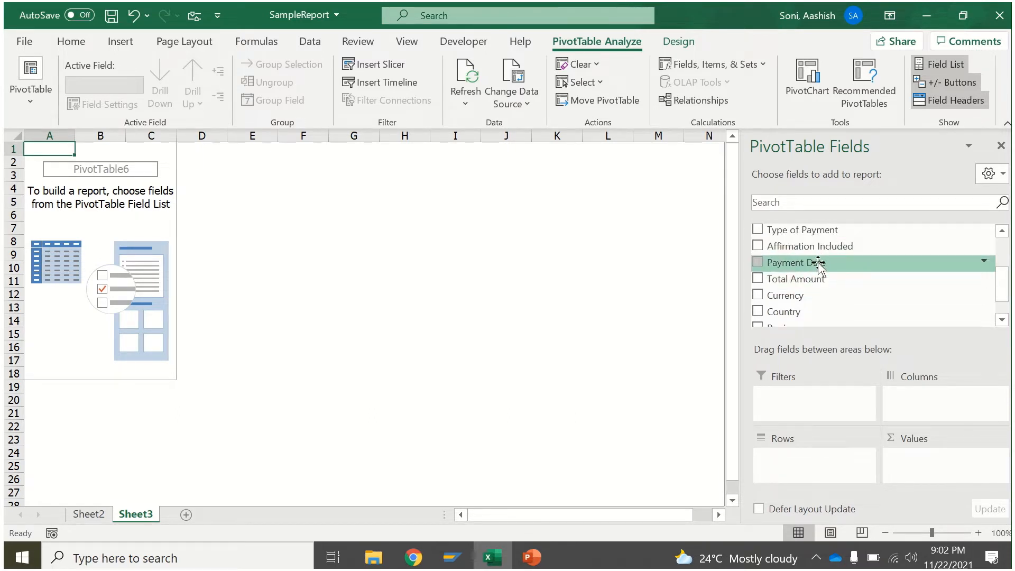
{"action": "left_click_drag", "start_coordinate": [818, 263], "coordinate": [805, 460]}
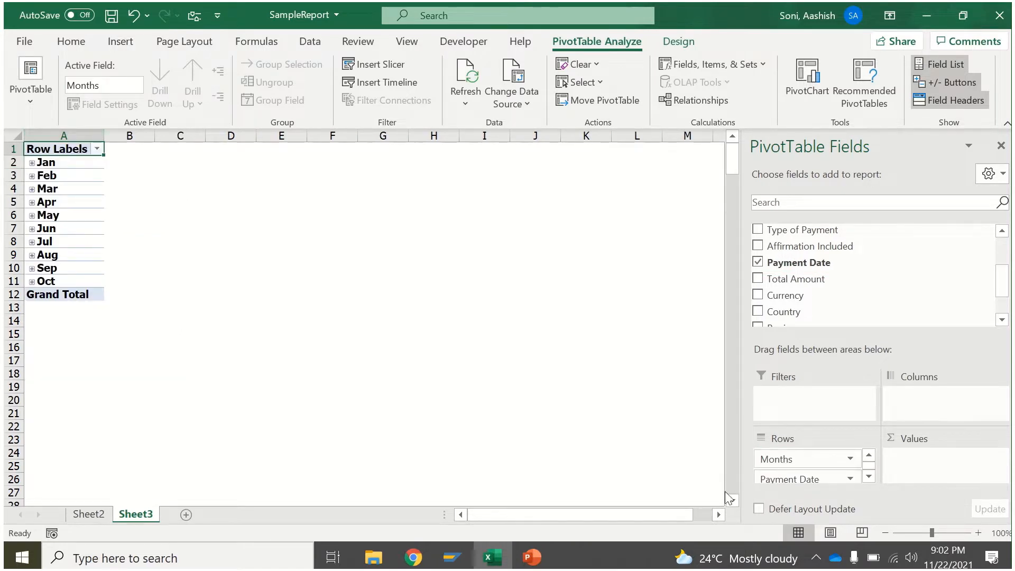
{"action": "left_click_drag", "start_coordinate": [776, 479], "coordinate": [782, 476]}
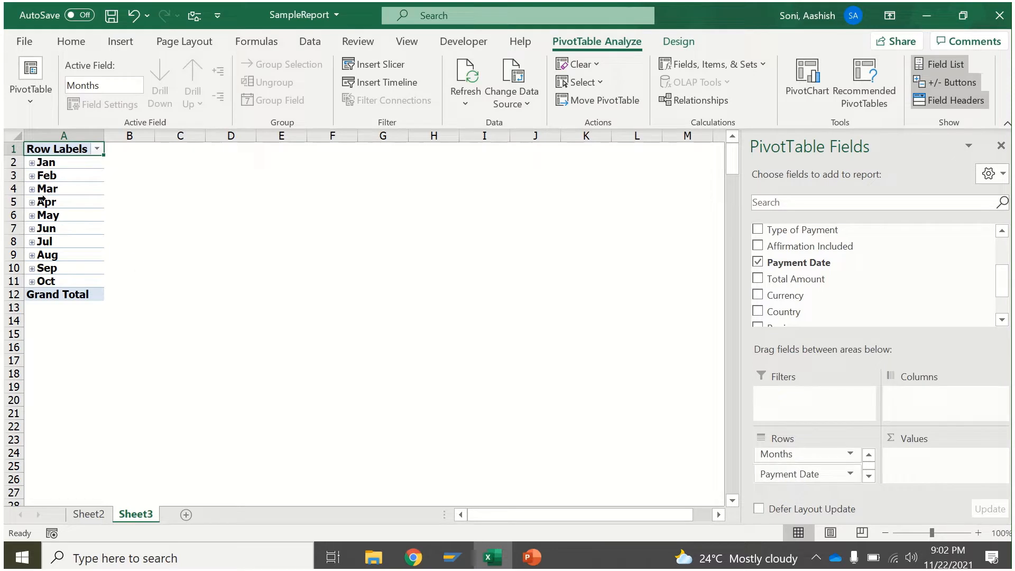
{"action": "left_click", "coordinate": [32, 163]}
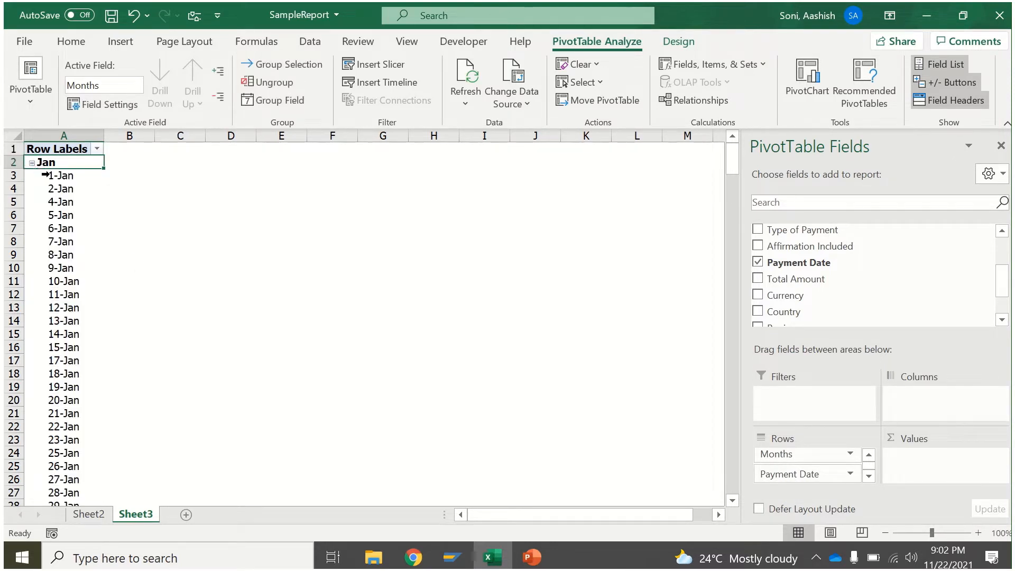
{"action": "left_click", "coordinate": [31, 163]}
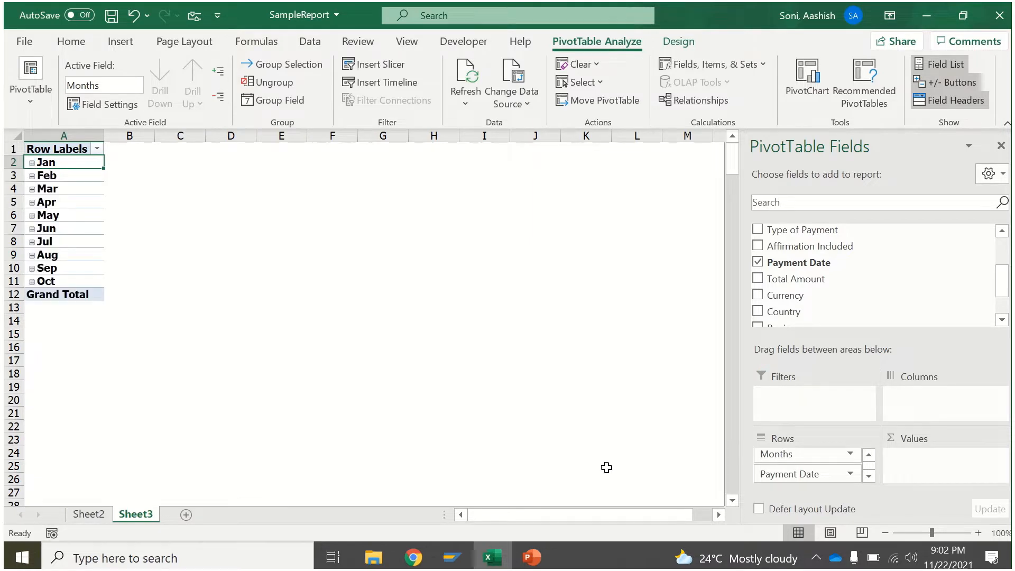
- Remove Payment Date from the PivotTable's rows, keeping Months, and add Total Amount to the values
{"action": "left_click_drag", "start_coordinate": [782, 474], "coordinate": [671, 444]}
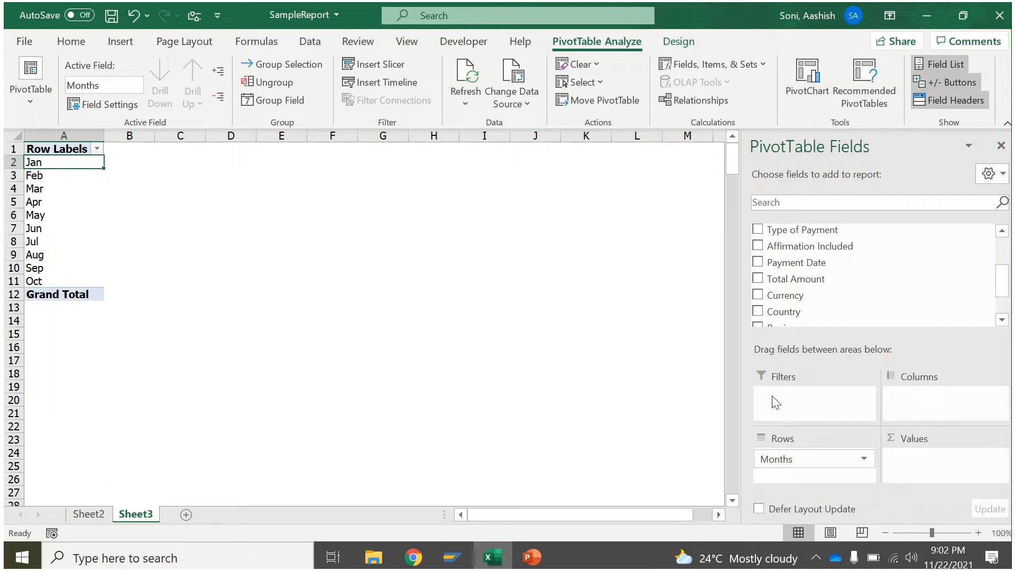
{"action": "scroll", "coordinate": [992, 290], "scroll_direction": "down", "scroll_amount": 3}
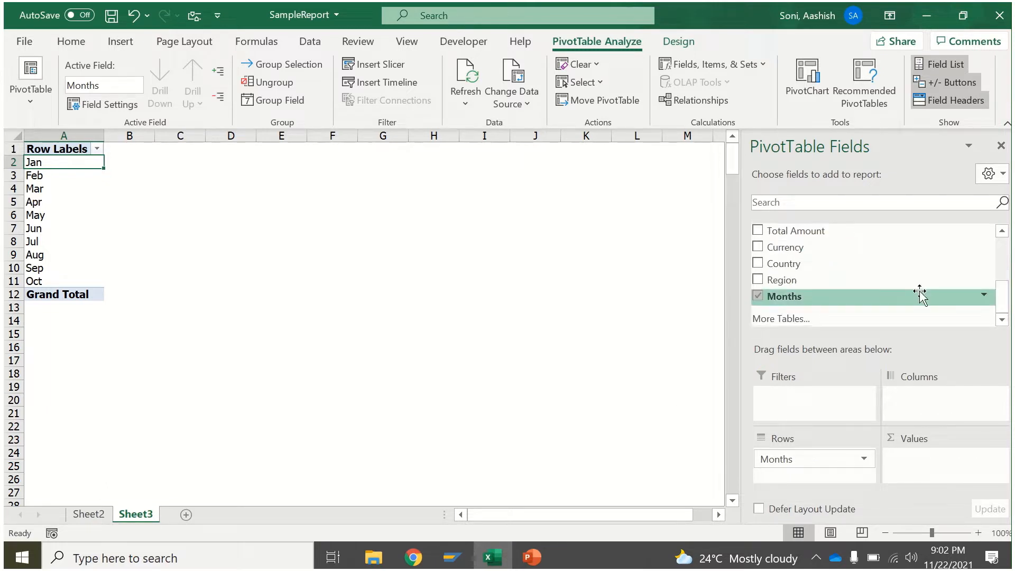
{"action": "left_click_drag", "start_coordinate": [784, 234], "coordinate": [933, 459]}
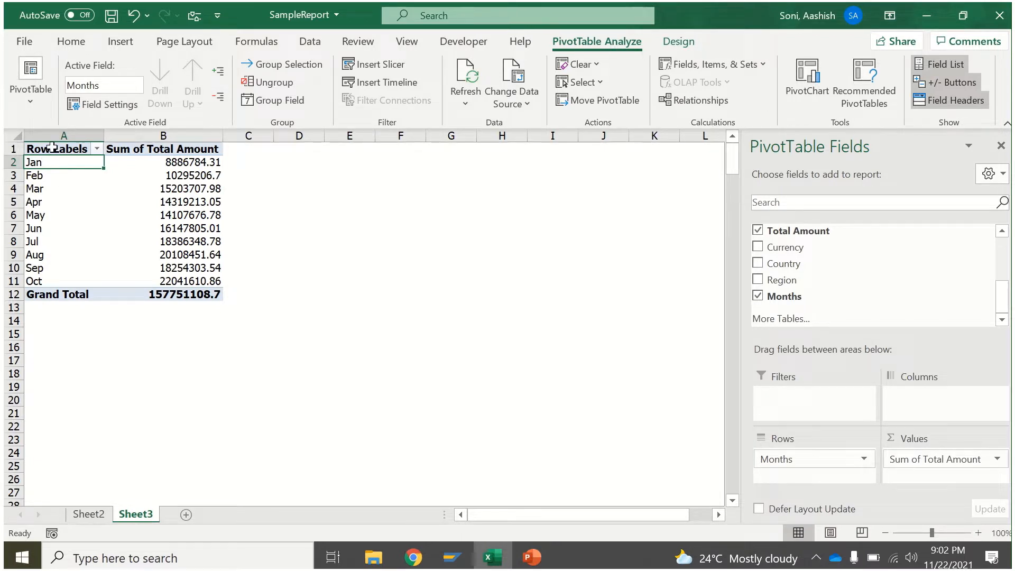
- Change the PivotTable's report layout to tabular form
{"action": "left_click_drag", "start_coordinate": [51, 147], "coordinate": [166, 286]}
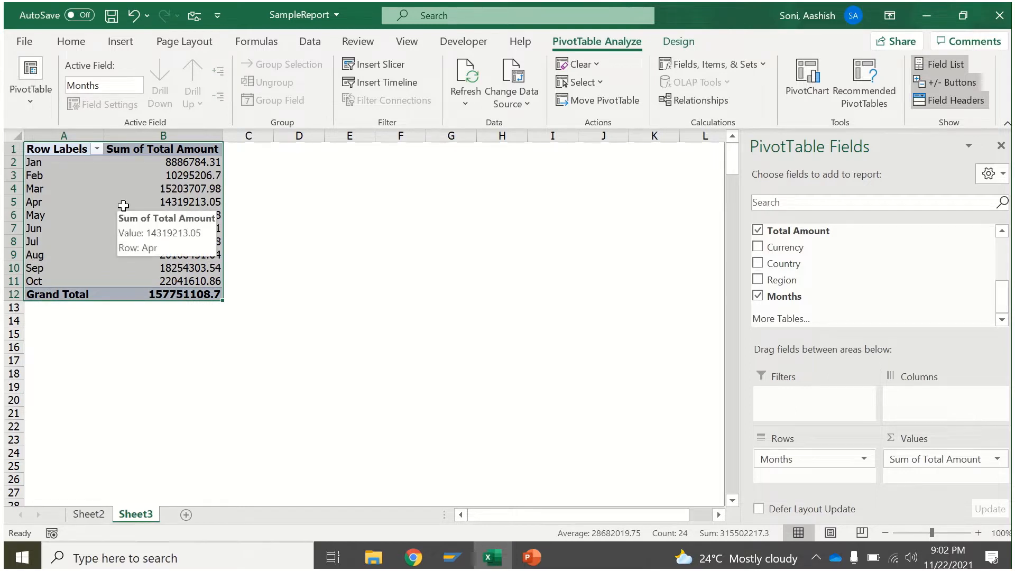
{"action": "left_click", "coordinate": [124, 206]}
{"action": "left_click", "coordinate": [678, 41]}
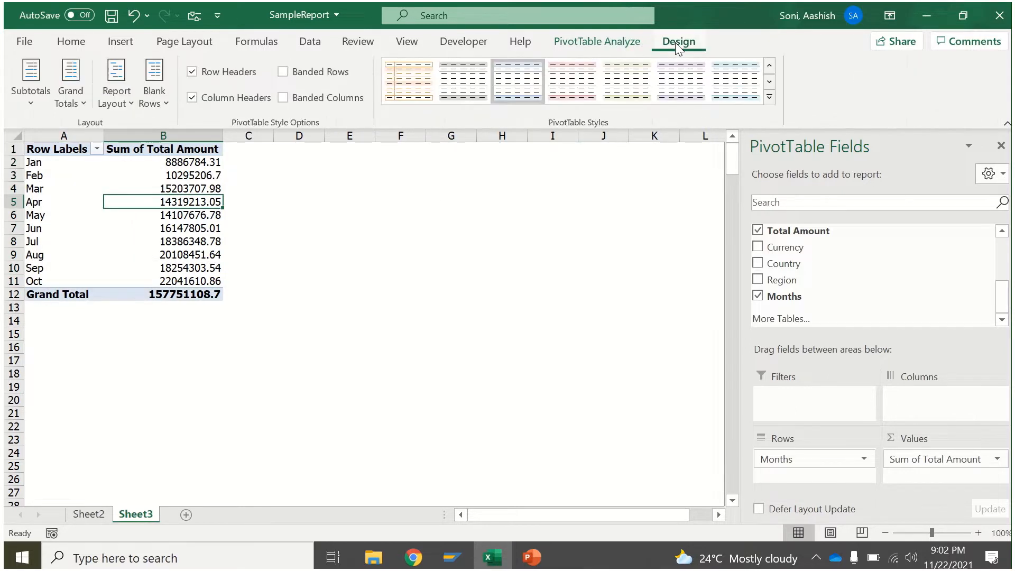
{"action": "left_click", "coordinate": [123, 106]}
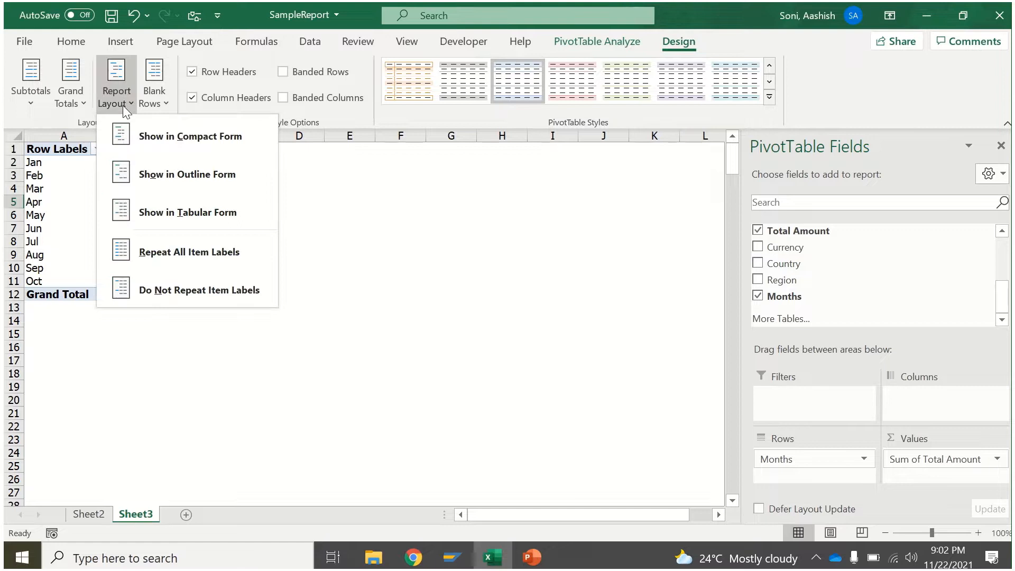
{"action": "left_click", "coordinate": [163, 134]}
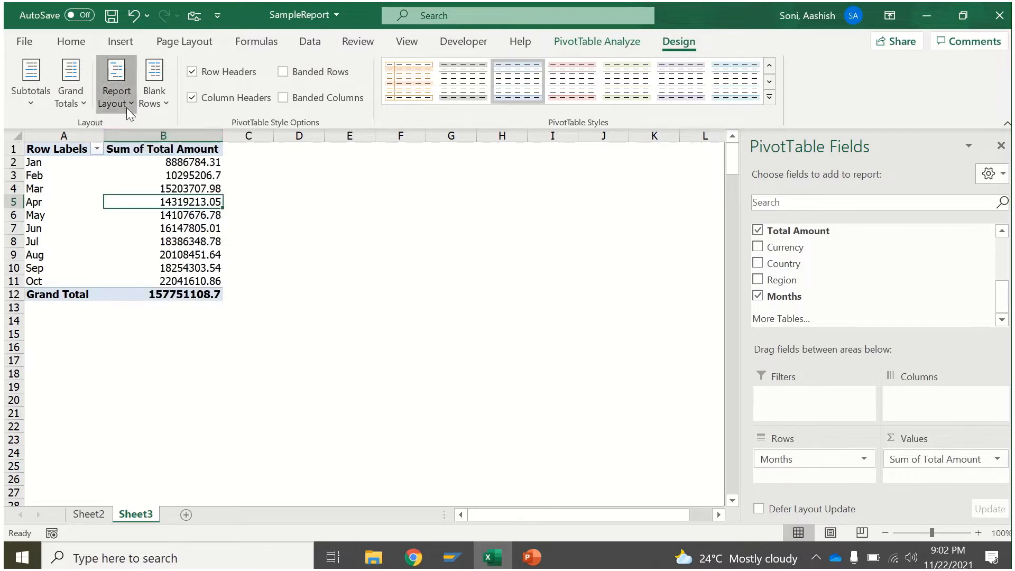
{"action": "left_click", "coordinate": [117, 98]}
{"action": "left_click", "coordinate": [156, 212]}
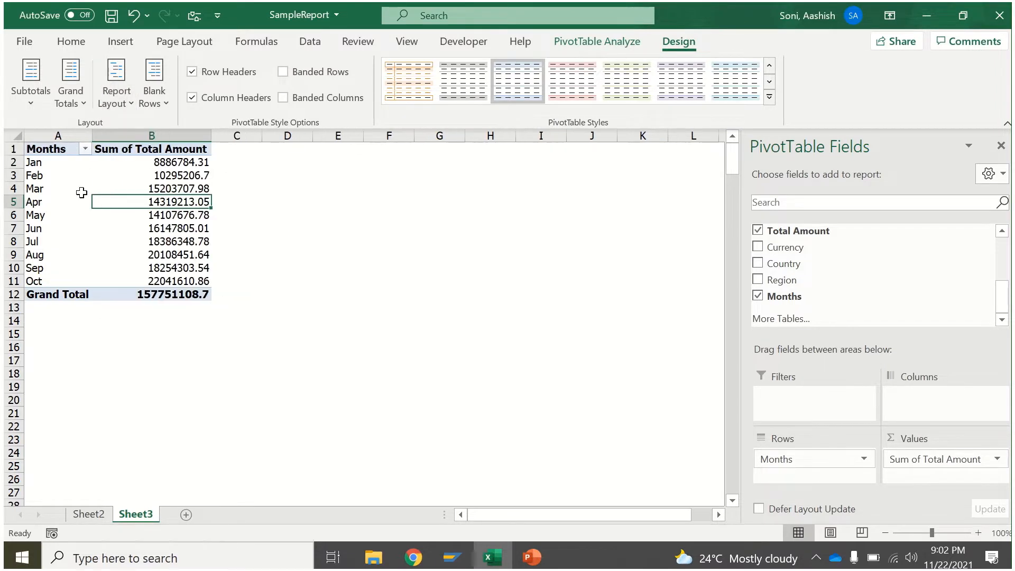
- Rename the Sum of Total Amount value field in the PivotTable as Amount
{"action": "left_click", "coordinate": [56, 149]}
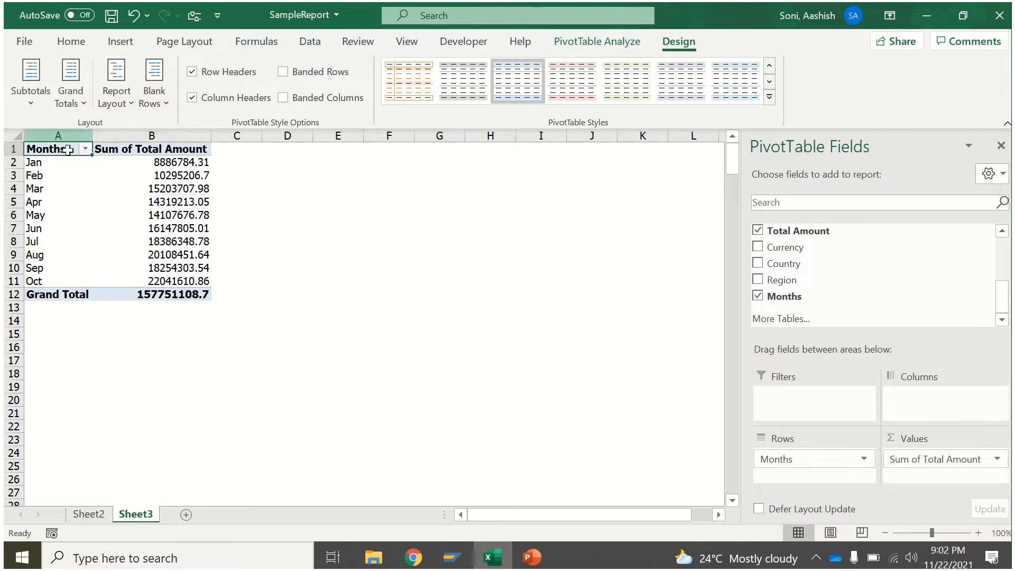
{"action": "left_click", "coordinate": [136, 148]}
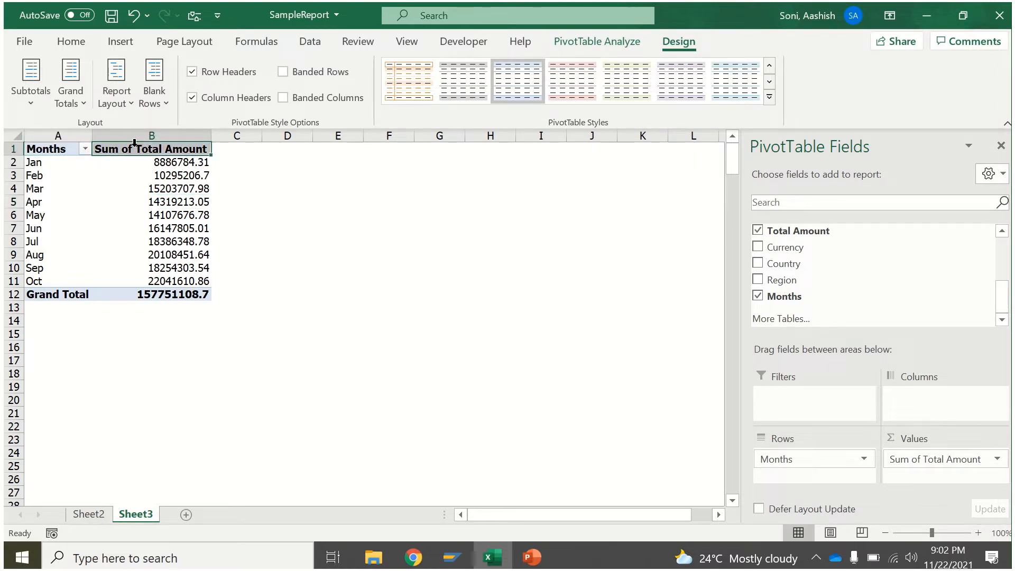
{"action": "double_click", "coordinate": [135, 147]}
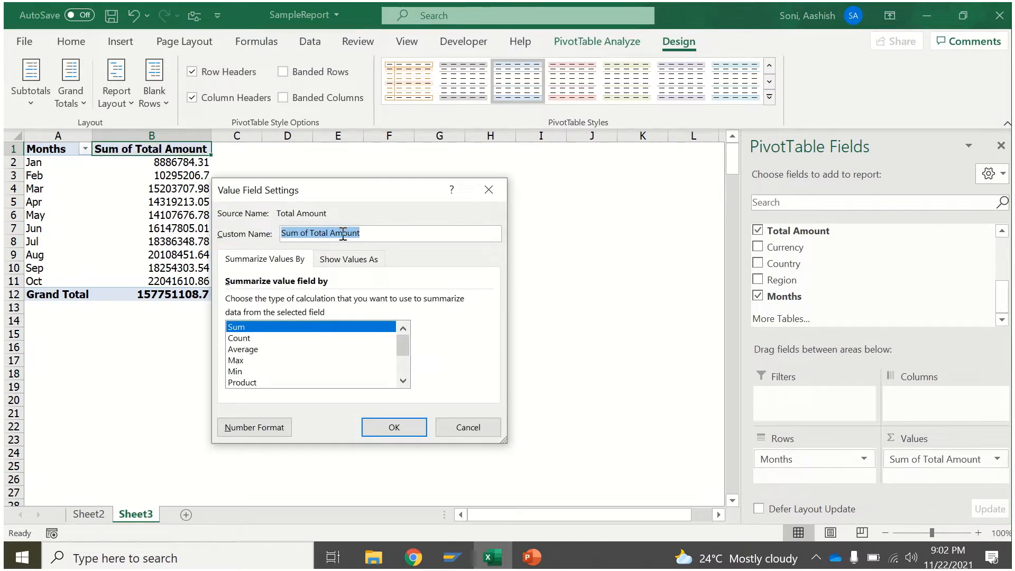
{"action": "left_click_drag", "start_coordinate": [334, 234], "coordinate": [256, 234]}
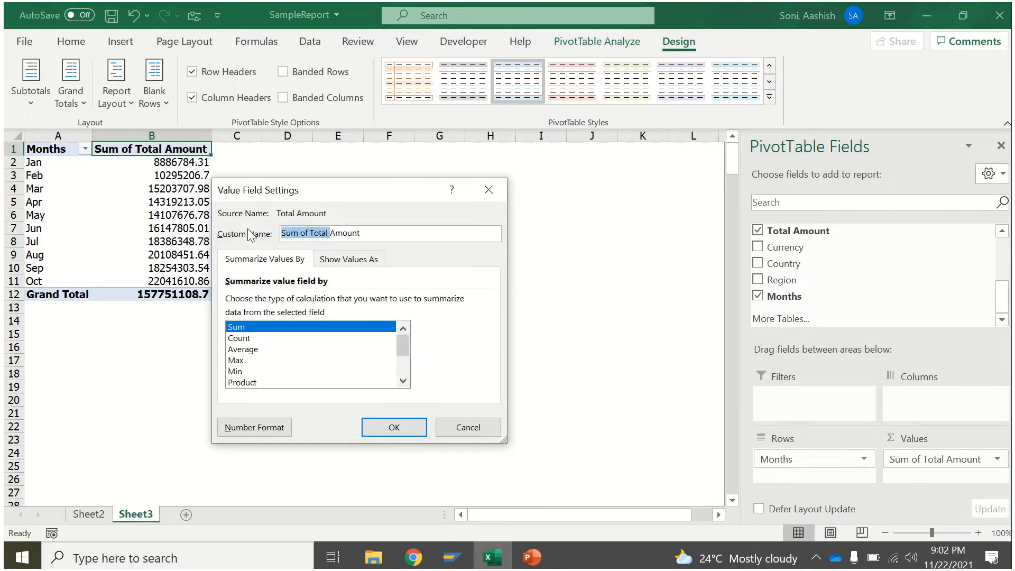
{"action": "key", "text": "BackSpace"}
{"action": "left_click", "coordinate": [418, 429]}
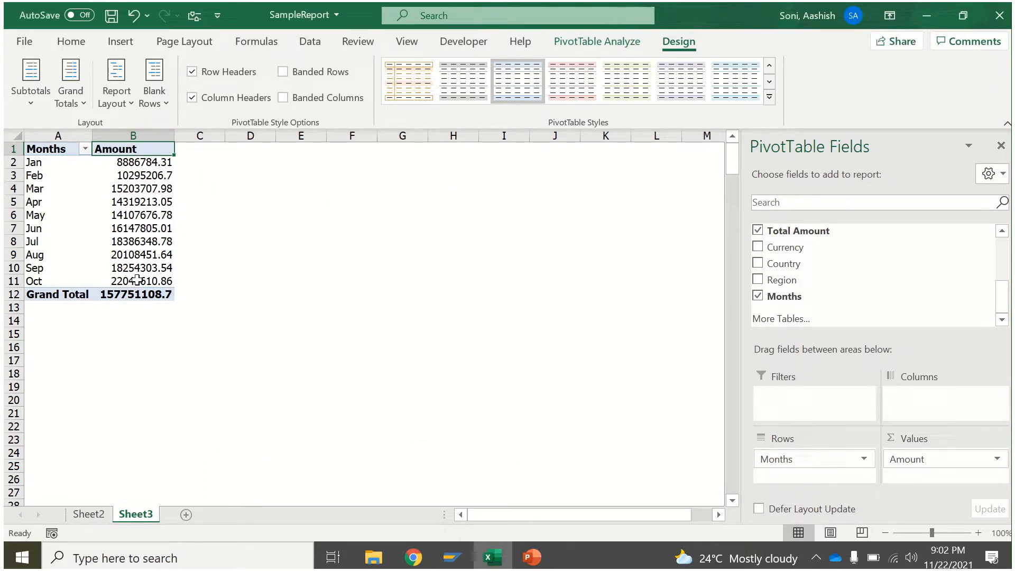
- Look through the monthly figures in the Amount column from Jan to May
{"action": "mouse_move", "coordinate": [162, 251]}
{"action": "left_click", "coordinate": [142, 162]}
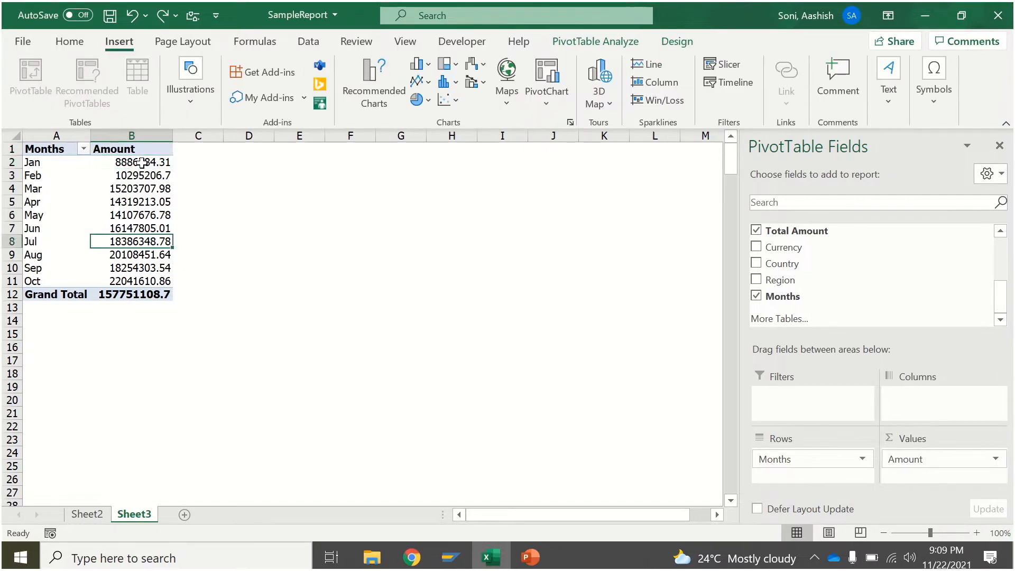
{"action": "left_click", "coordinate": [143, 162]}
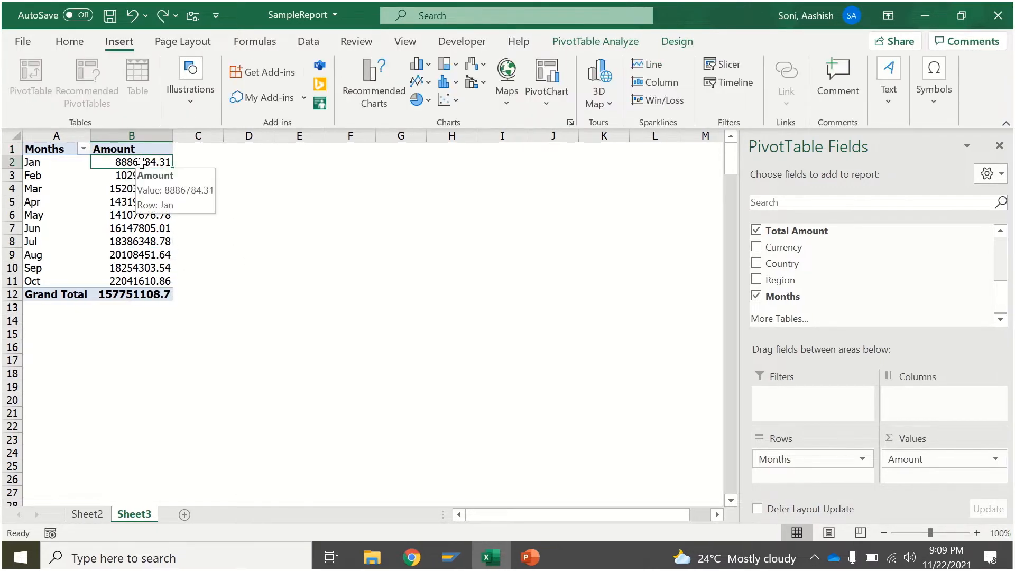
{"action": "key", "text": "Down"}
{"action": "key", "text": "Down"}
{"action": "key", "text": "Down"}
{"action": "key", "text": "Down"}
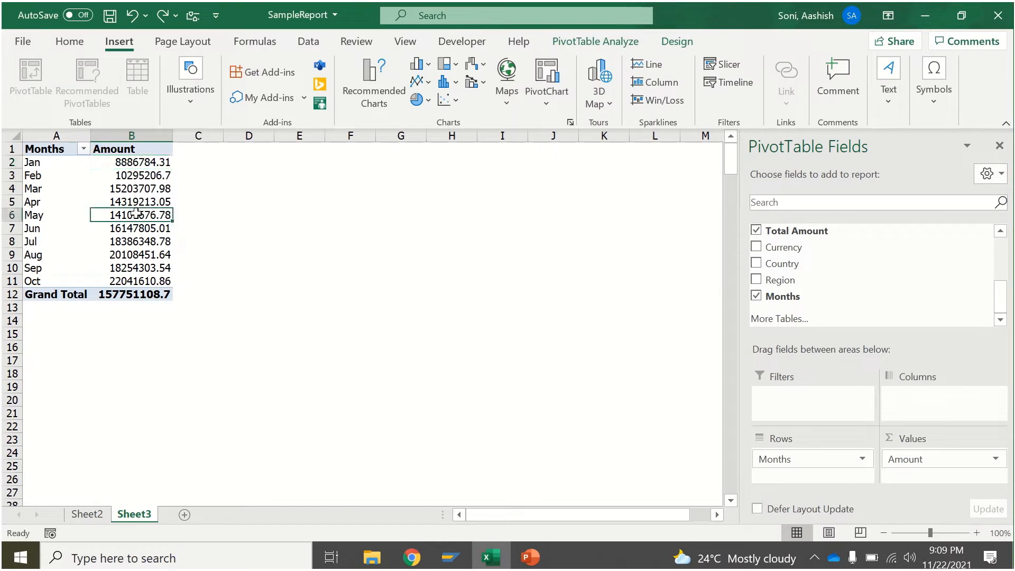
- Apply the custom number format #.#0,, "M" to the PivotTable's Amount values to show them in millions
{"action": "right_click", "coordinate": [138, 162]}
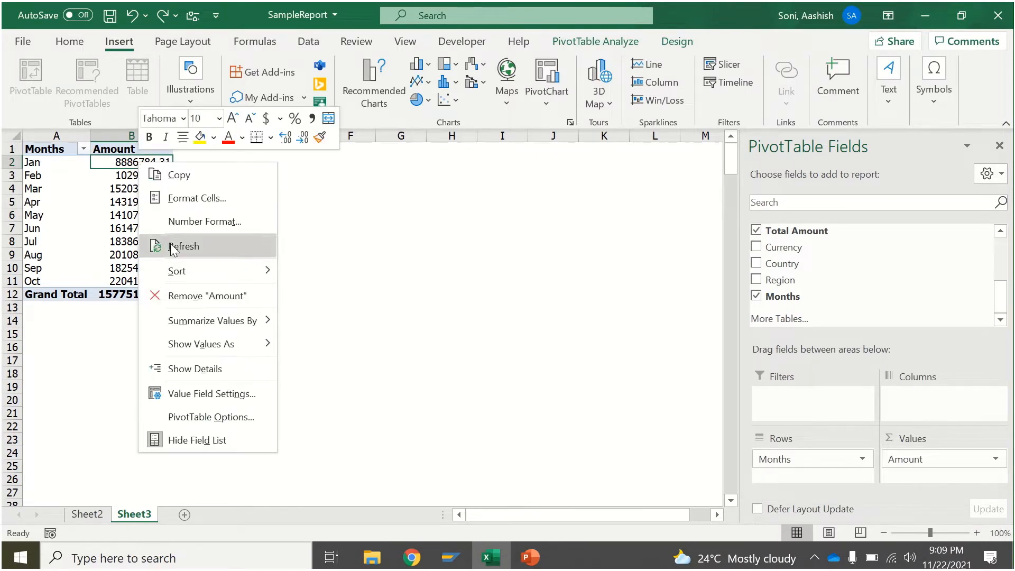
{"action": "left_click", "coordinate": [172, 224]}
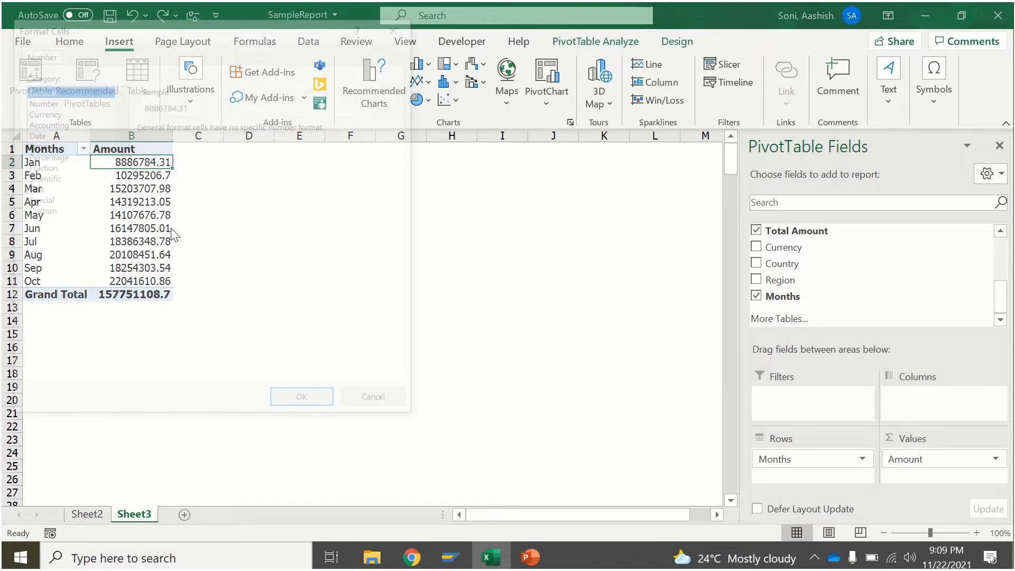
{"action": "left_click", "coordinate": [45, 212]}
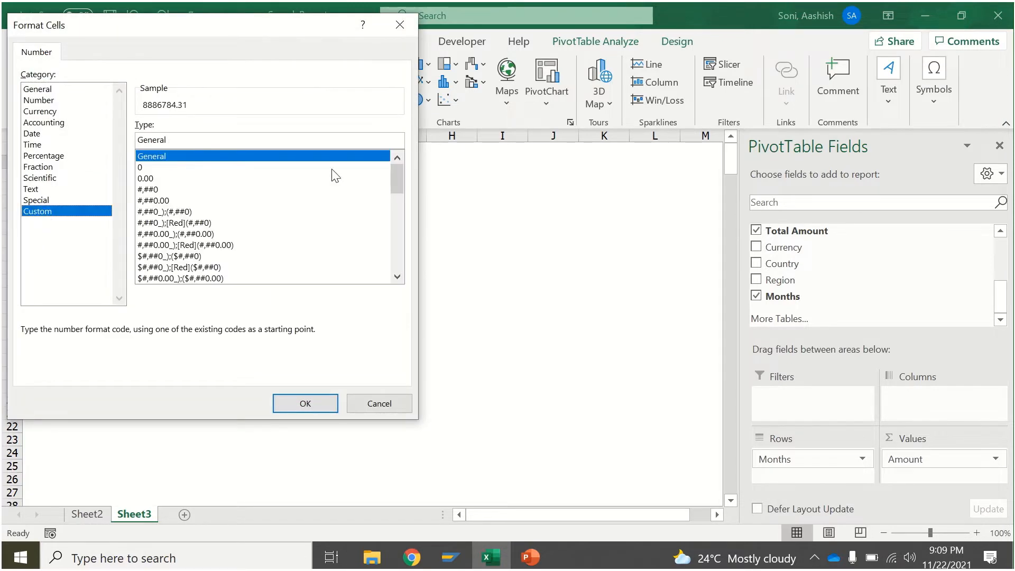
{"action": "left_click_drag", "start_coordinate": [394, 179], "coordinate": [394, 256]}
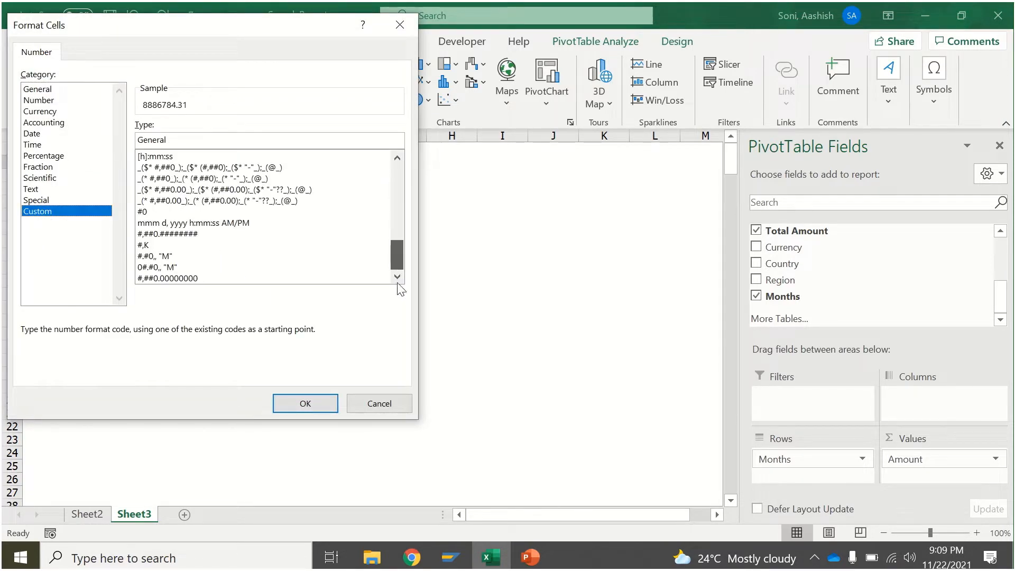
{"action": "left_click", "coordinate": [179, 256]}
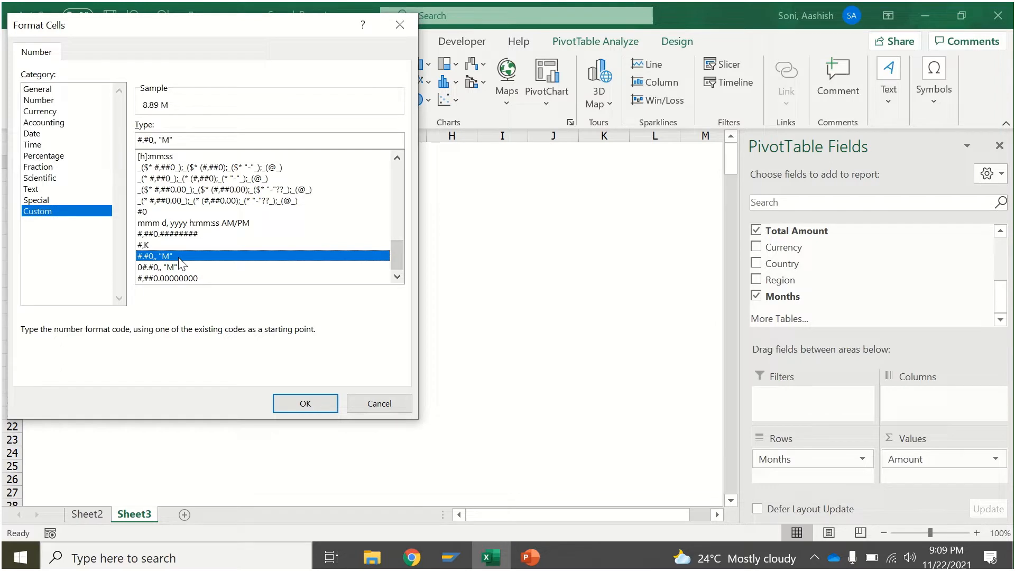
{"action": "left_click", "coordinate": [180, 267]}
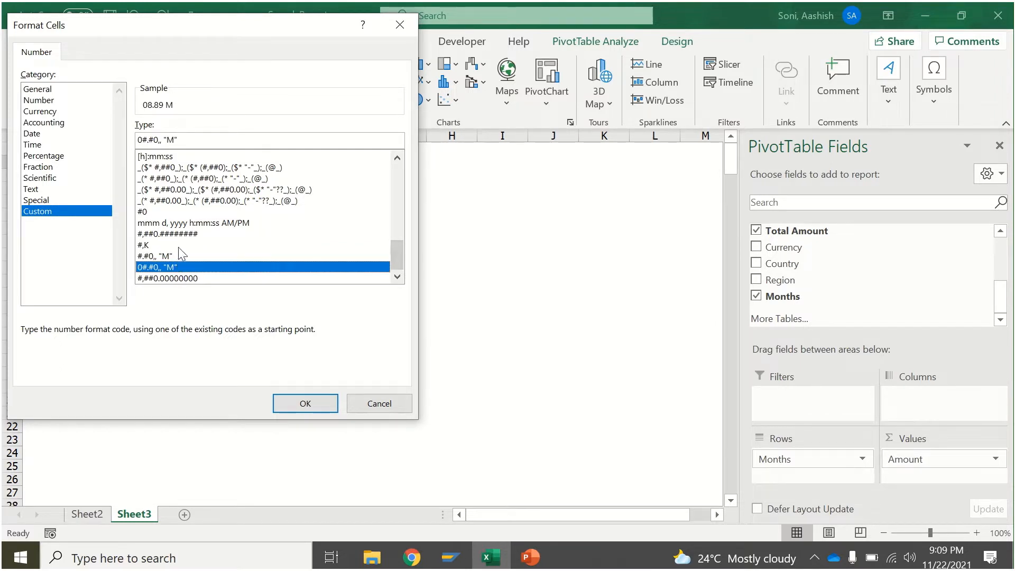
{"action": "left_click", "coordinate": [181, 247]}
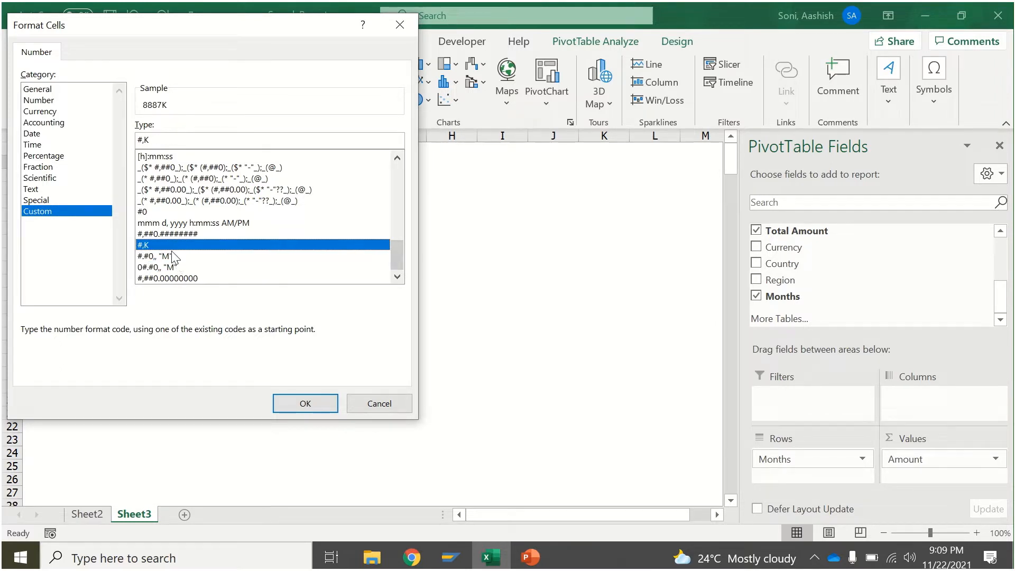
{"action": "left_click", "coordinate": [170, 256]}
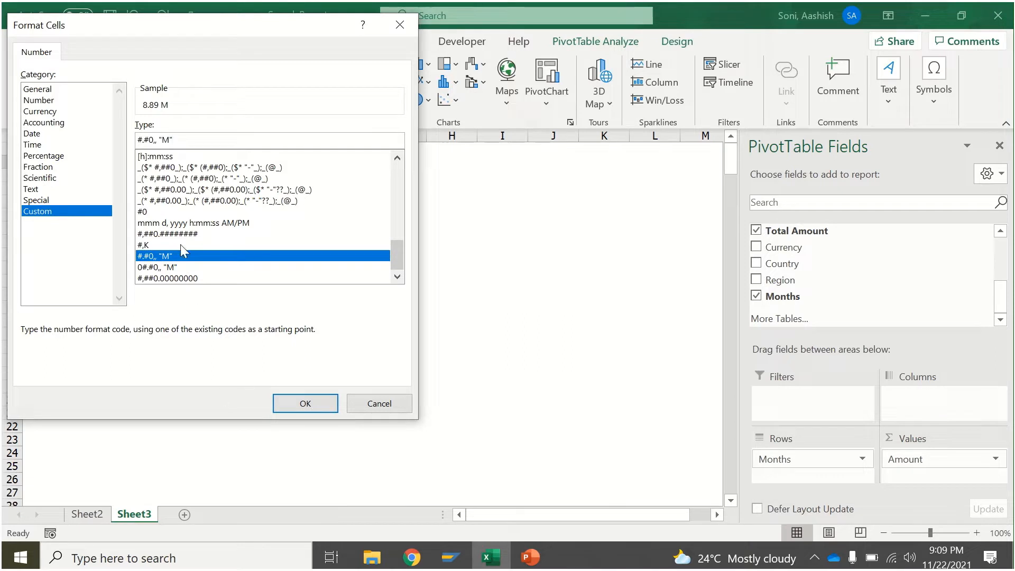
{"action": "left_click", "coordinate": [289, 409]}
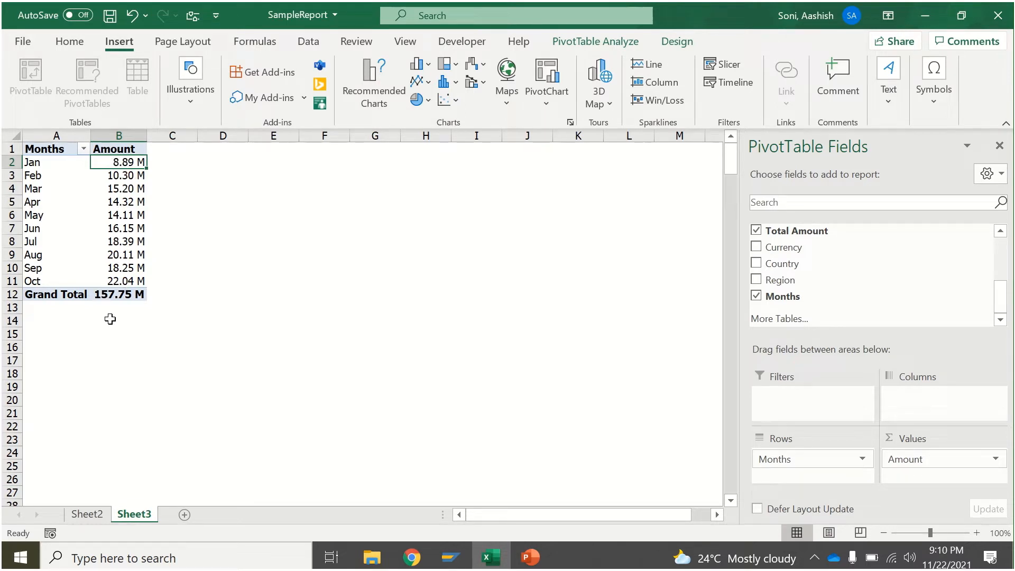
- Allow multiple filters per field in the options of the monthly PivotTable
{"action": "left_click_drag", "start_coordinate": [55, 150], "coordinate": [105, 243]}
{"action": "left_click", "coordinate": [90, 220]}
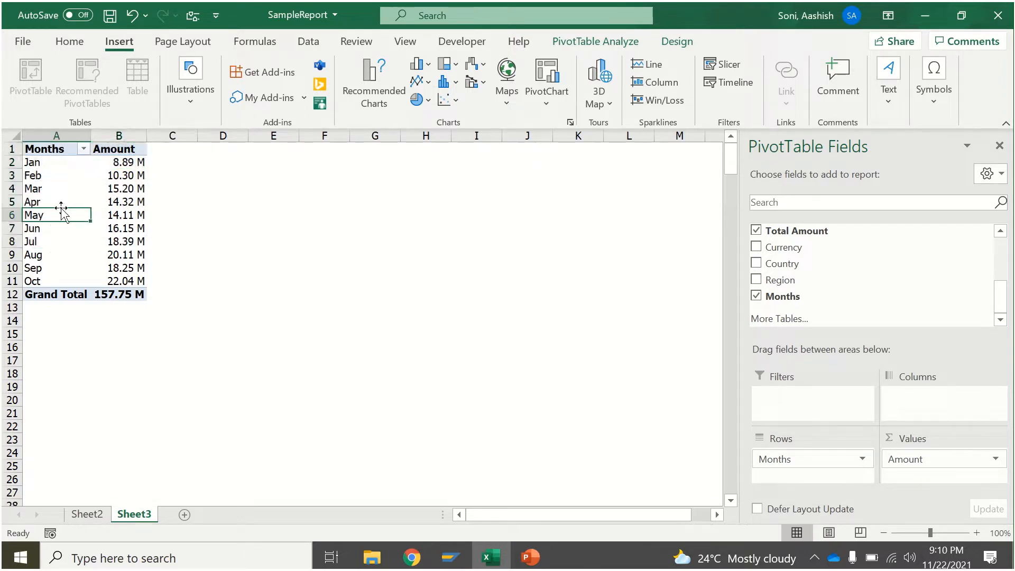
{"action": "right_click", "coordinate": [55, 214]}
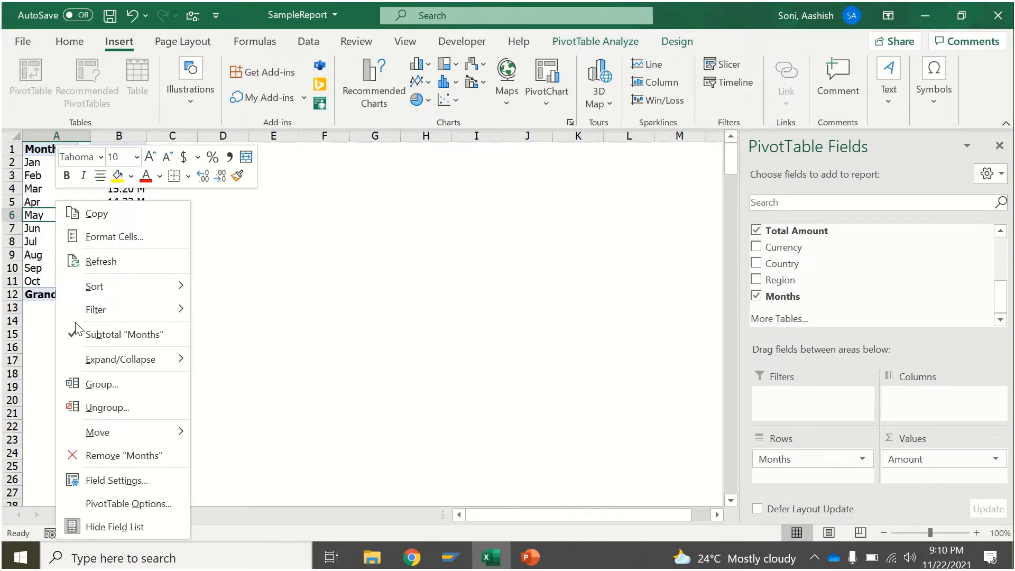
{"action": "left_click", "coordinate": [111, 505]}
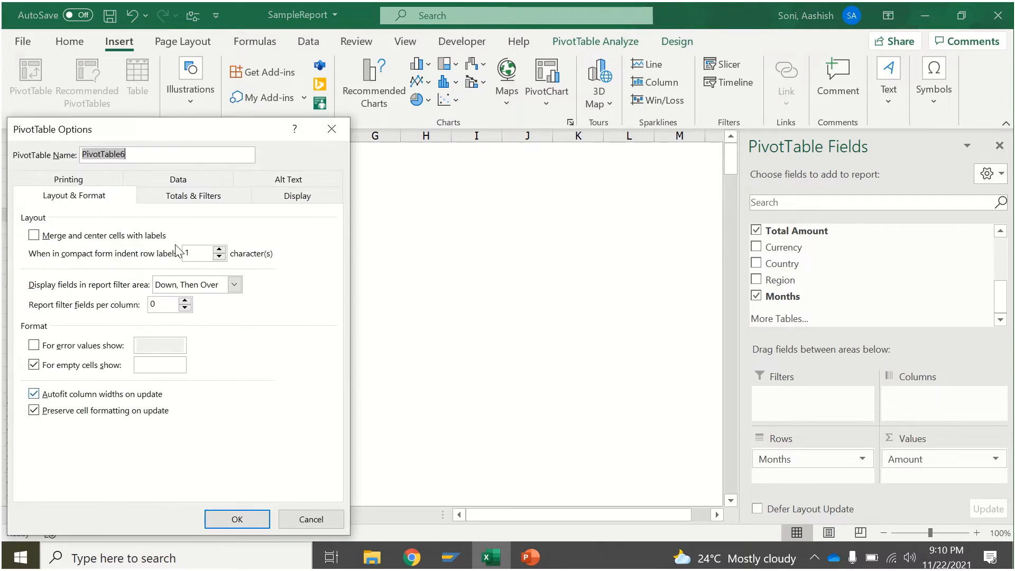
{"action": "left_click", "coordinate": [185, 198]}
{"action": "left_click", "coordinate": [35, 306]}
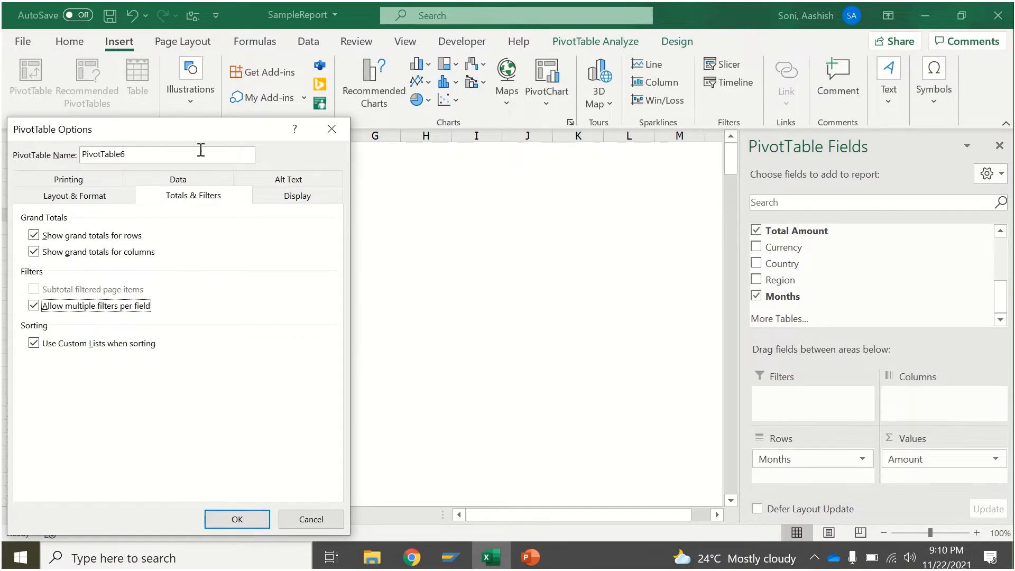
{"action": "left_click_drag", "start_coordinate": [202, 138], "coordinate": [481, 88]}
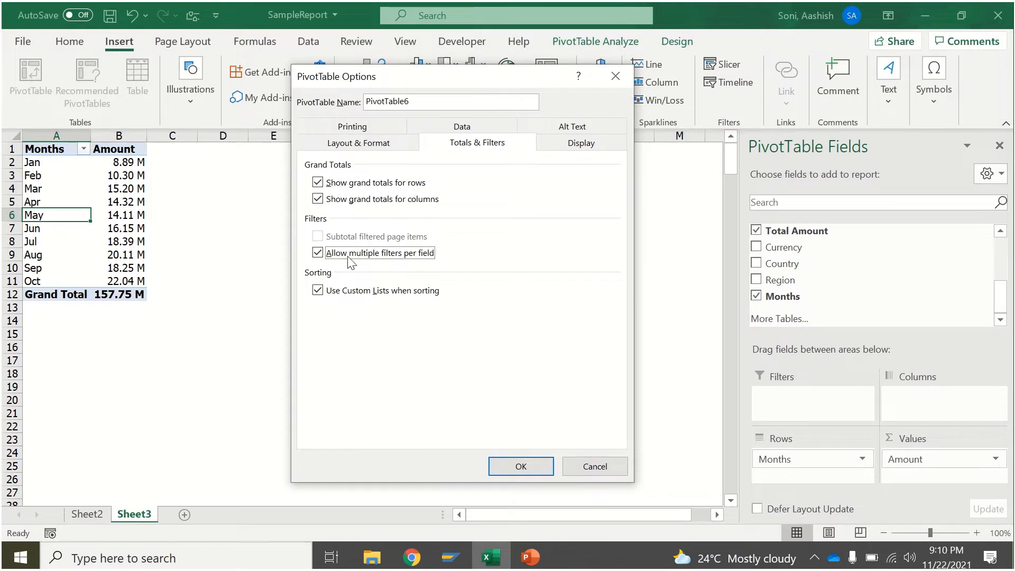
{"action": "left_click", "coordinate": [488, 463]}
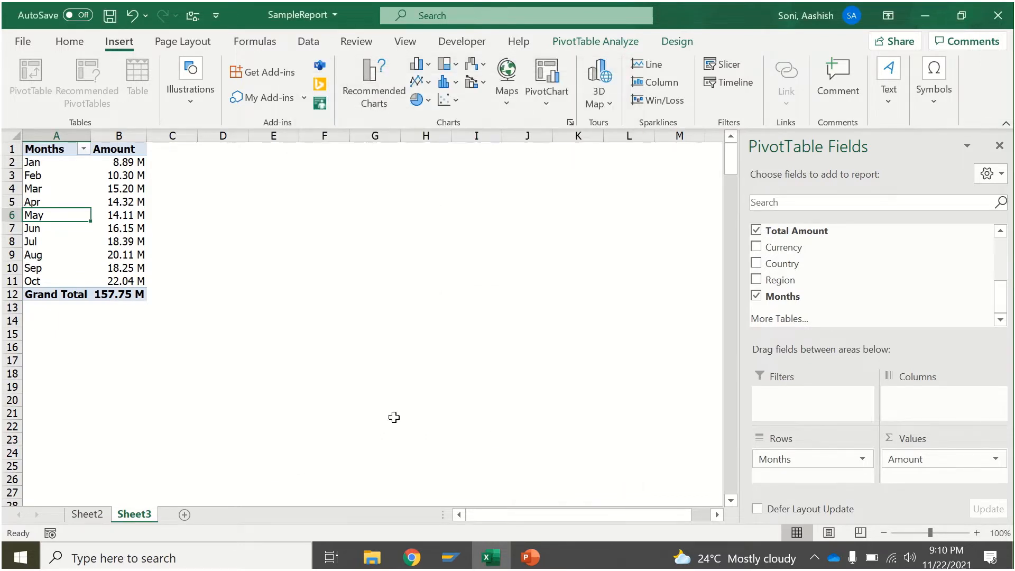
- Copy the whole monthly PivotTable, including its grand total, and paste the copy at cell D1 of Sheet3
{"action": "left_click_drag", "start_coordinate": [58, 149], "coordinate": [127, 297]}
{"action": "key", "text": "ctrl+c"}
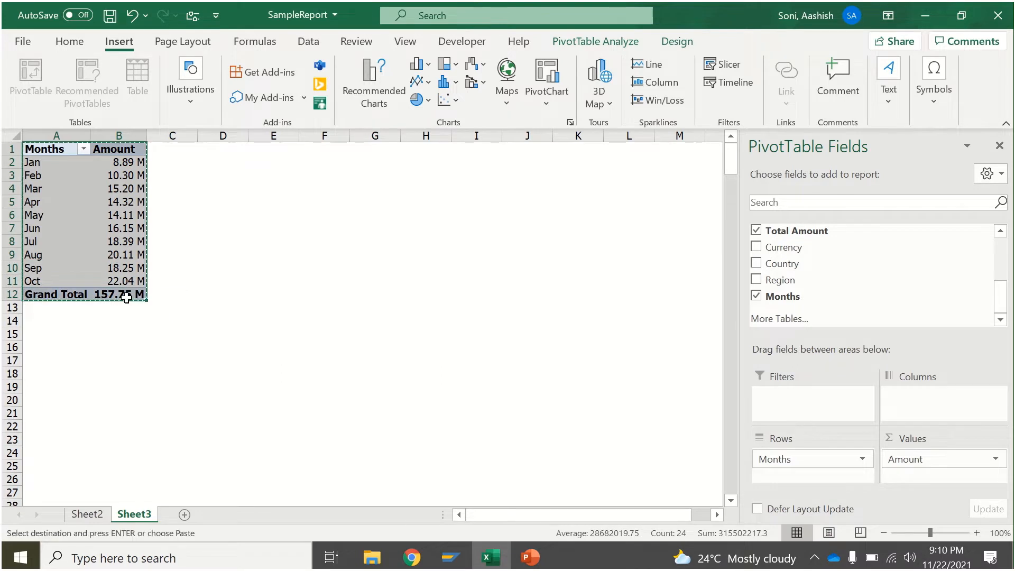
{"action": "left_click", "coordinate": [235, 148]}
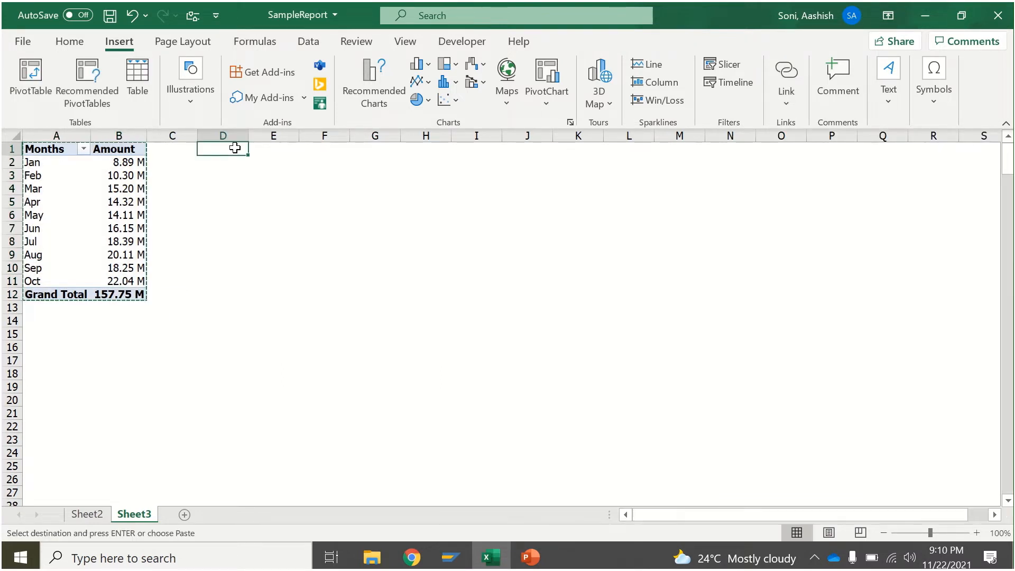
{"action": "key", "text": "ctrl+v"}
{"action": "left_click", "coordinate": [235, 148]}
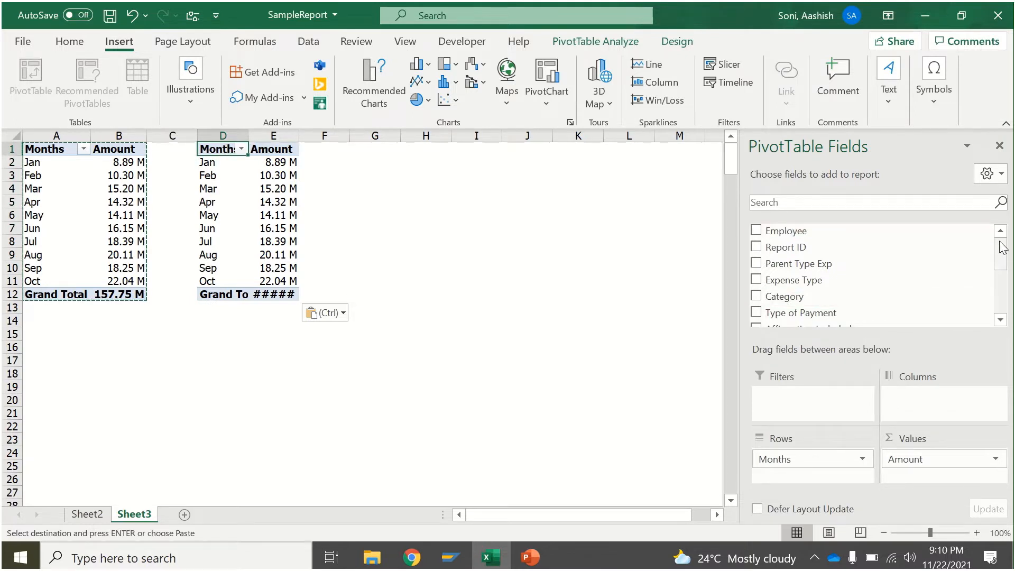
- Replace Months with Expense Type as the row field of the copied PivotTable
{"action": "scroll", "coordinate": [1001, 247], "scroll_direction": "down", "scroll_amount": 2}
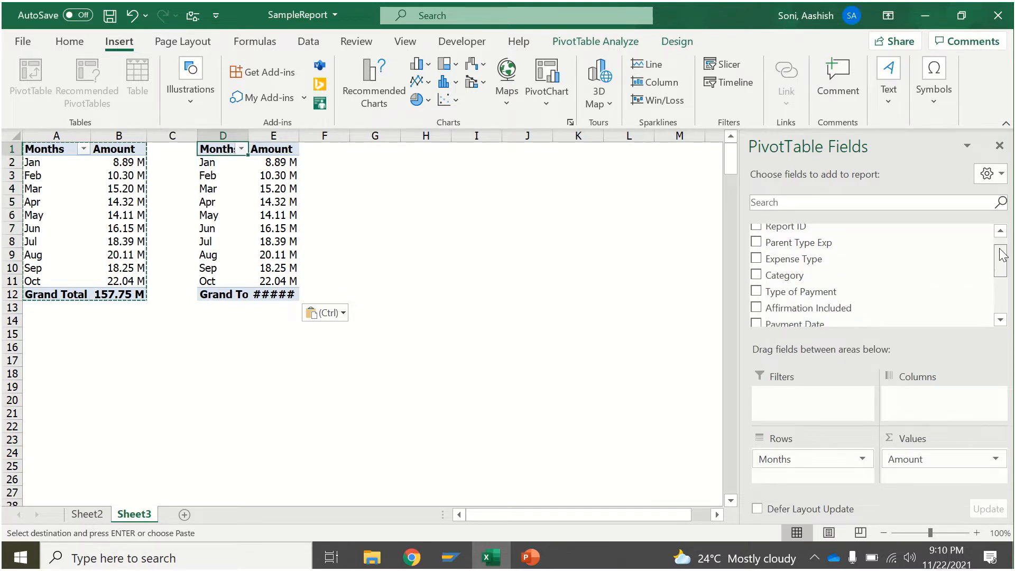
{"action": "scroll", "coordinate": [1001, 248], "scroll_direction": "up", "scroll_amount": 2}
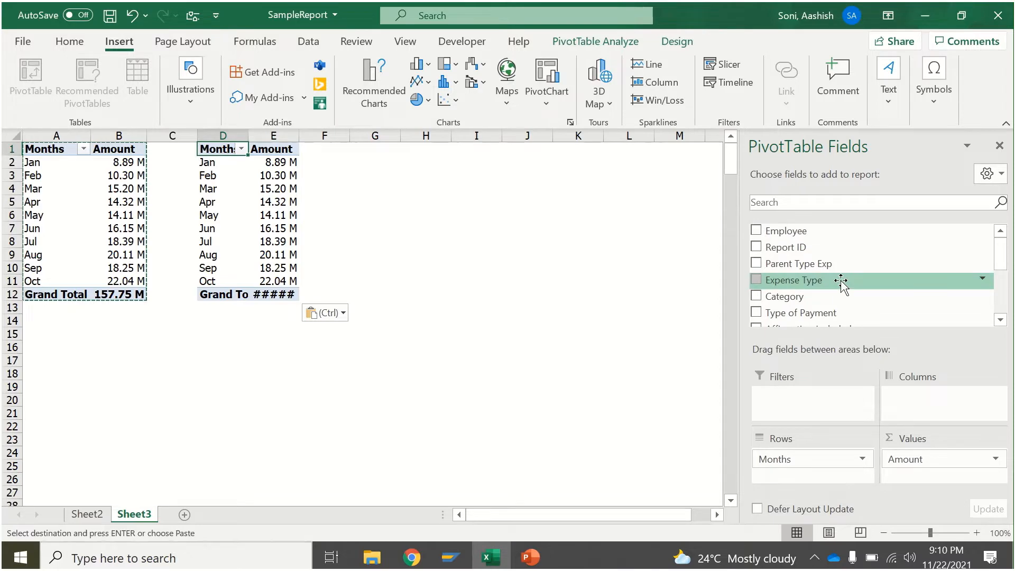
{"action": "left_click_drag", "start_coordinate": [840, 282], "coordinate": [627, 371]}
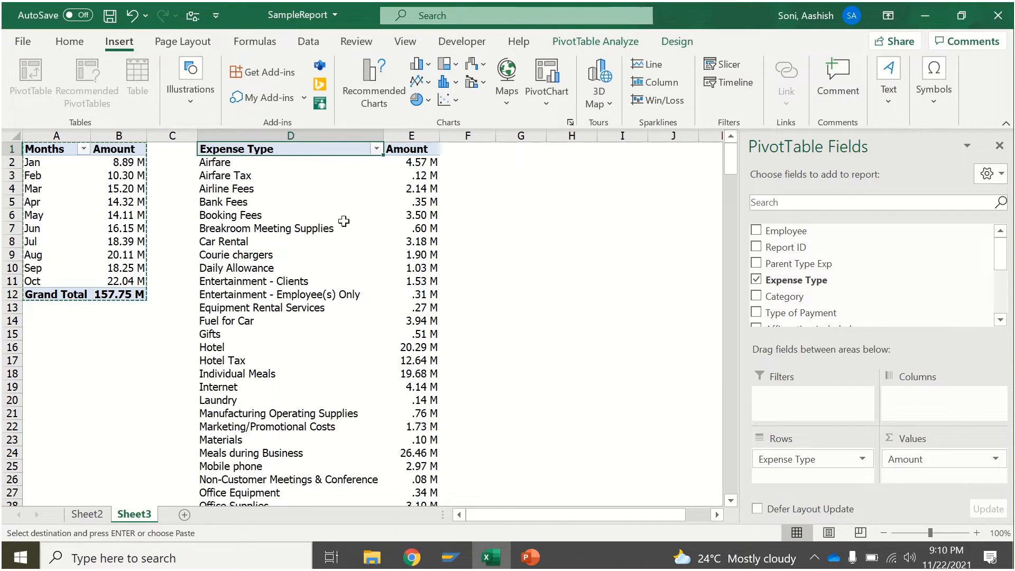
{"action": "left_click", "coordinate": [419, 161]}
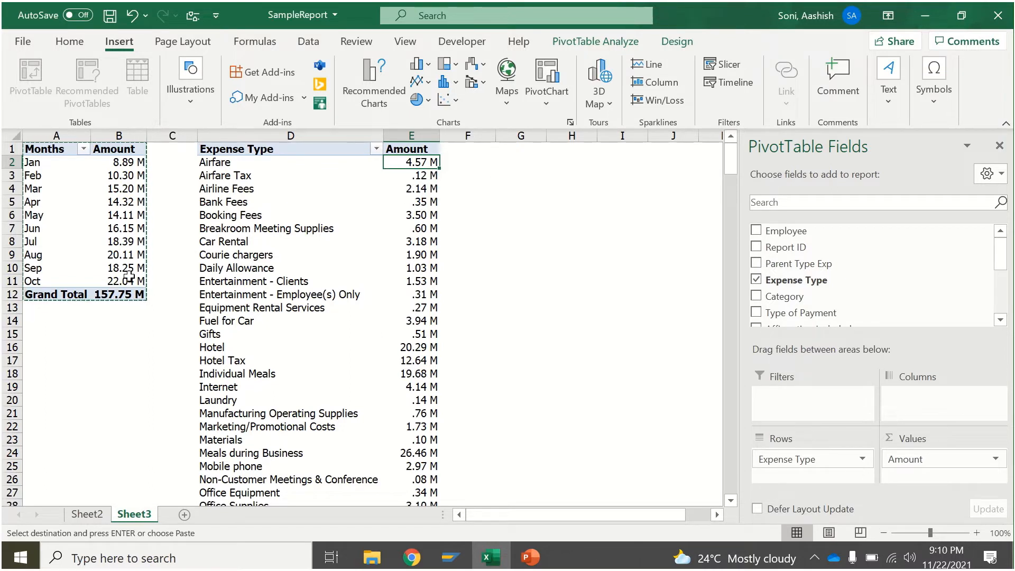
{"action": "left_click", "coordinate": [419, 178]}
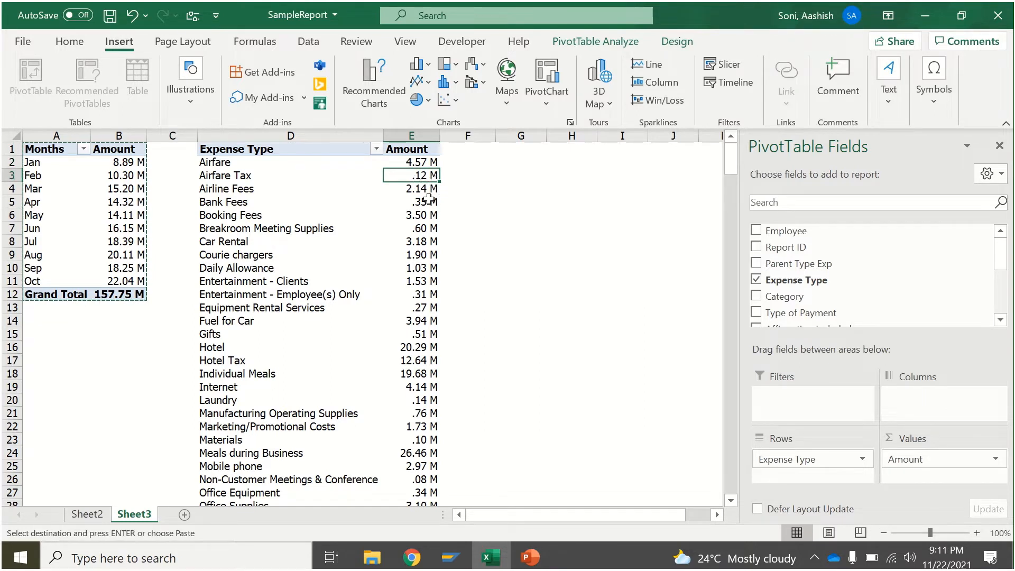
{"action": "right_click", "coordinate": [409, 177]}
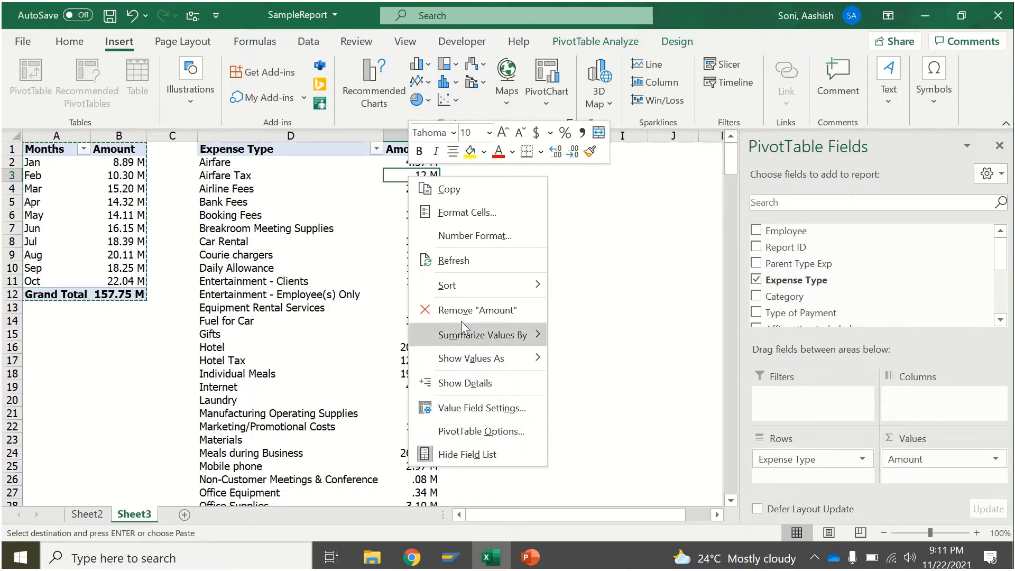
{"action": "left_click", "coordinate": [476, 235]}
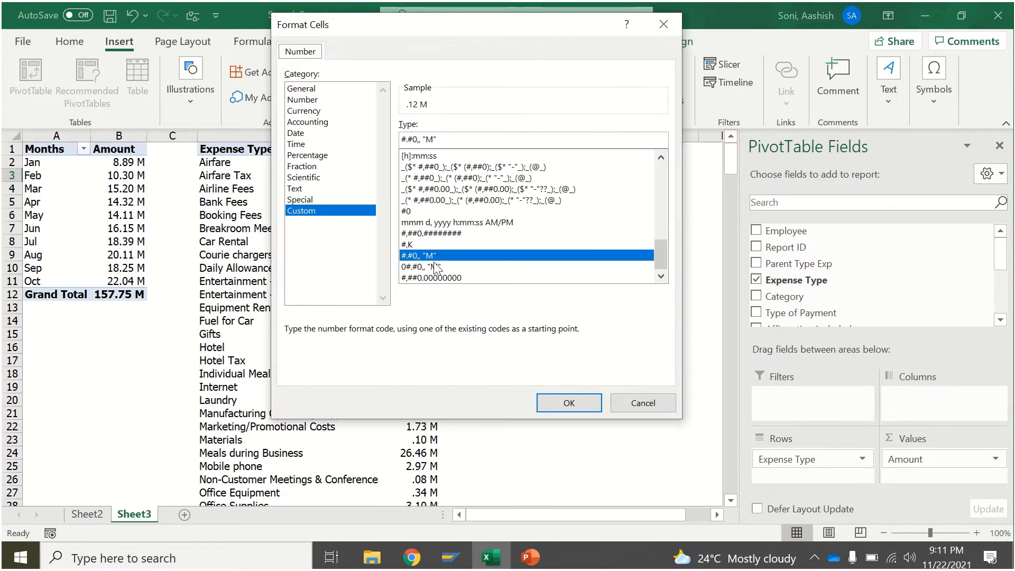
{"action": "left_click", "coordinate": [418, 266]}
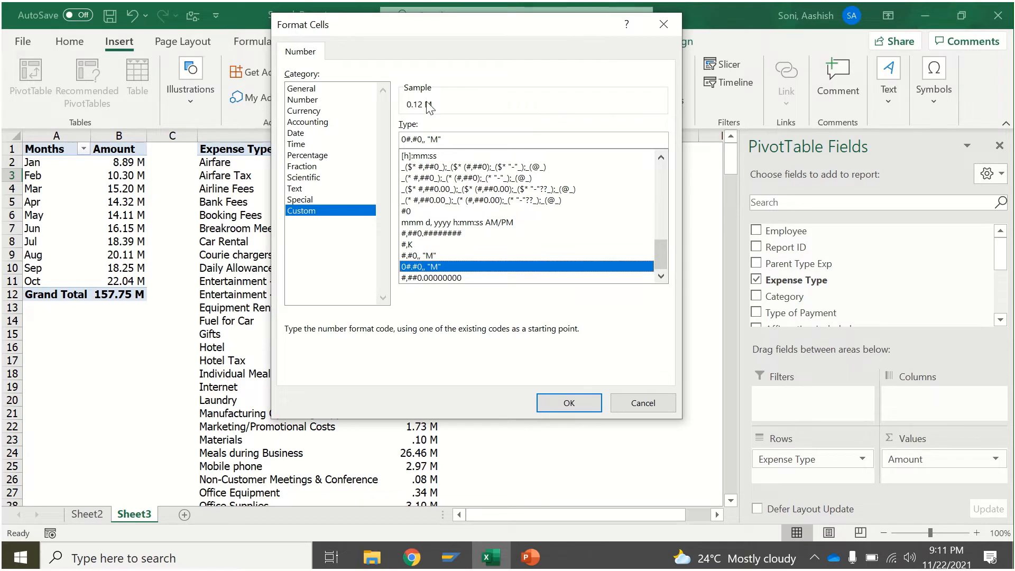
{"action": "left_click", "coordinate": [640, 413]}
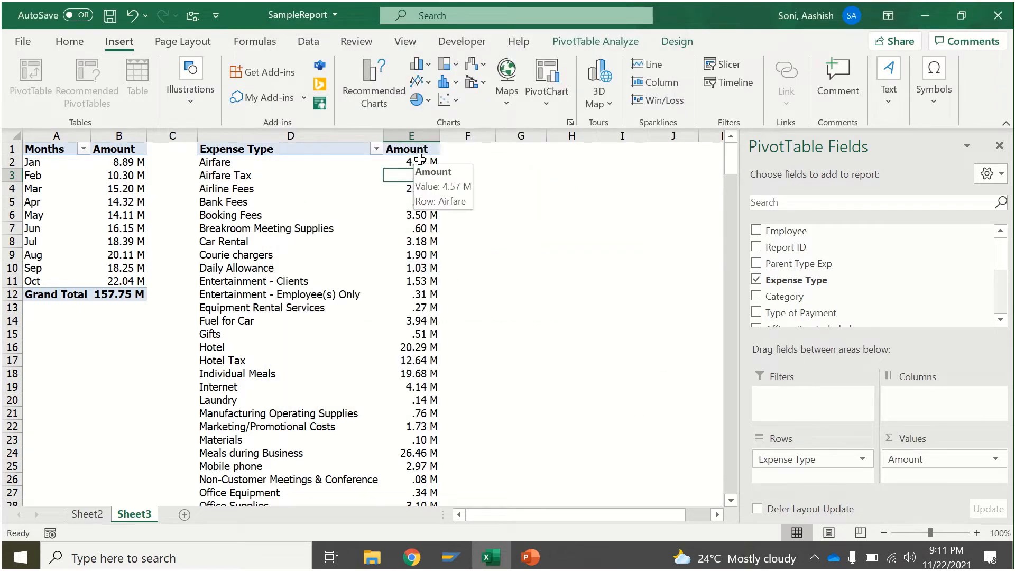
- Sort the expense types in the second PivotTable in descending order by Amount
{"action": "left_click", "coordinate": [313, 166]}
{"action": "left_click", "coordinate": [327, 165]}
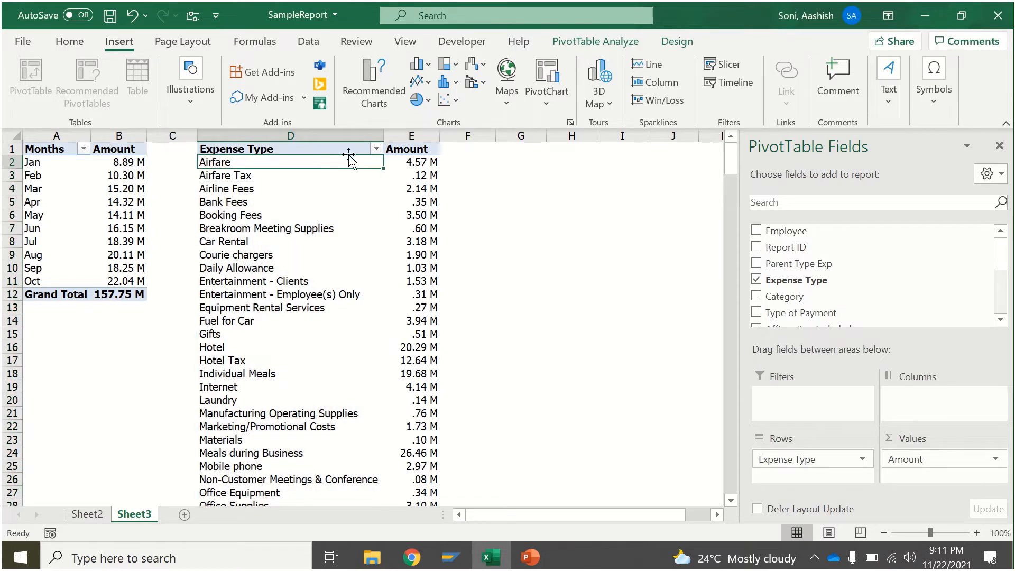
{"action": "left_click", "coordinate": [377, 149]}
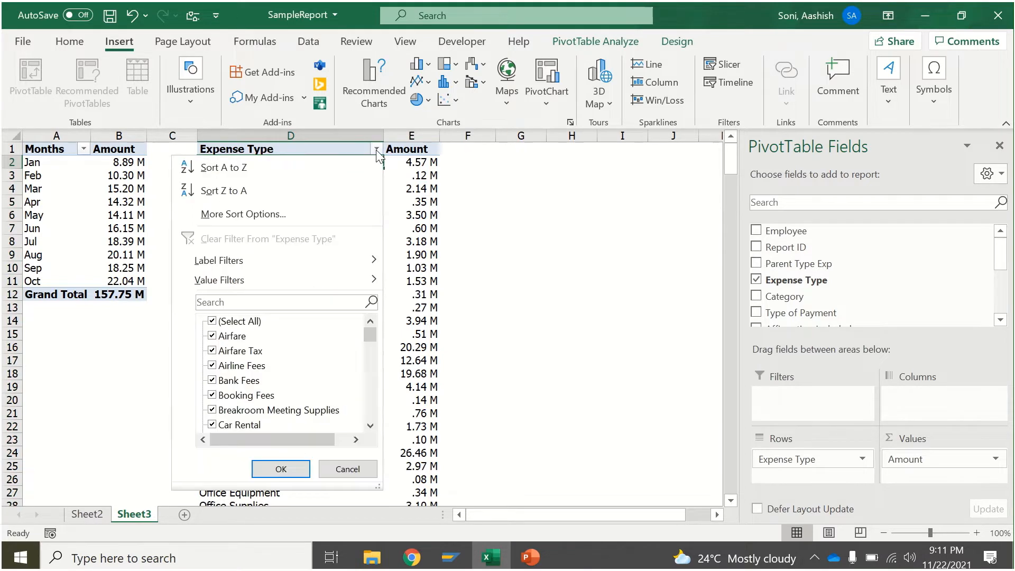
{"action": "left_click", "coordinate": [291, 215]}
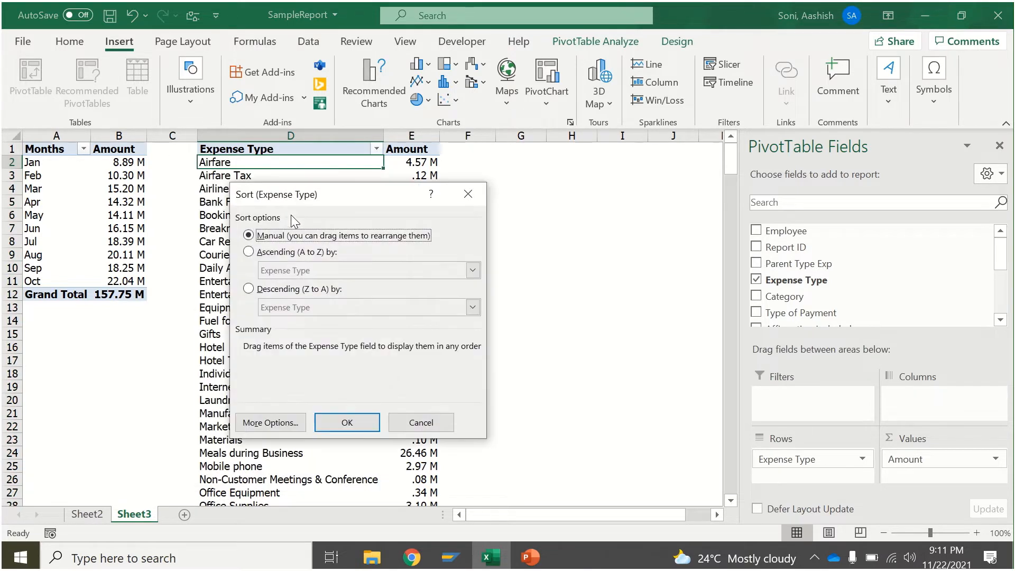
{"action": "left_click", "coordinate": [248, 289]}
{"action": "left_click", "coordinate": [295, 313]}
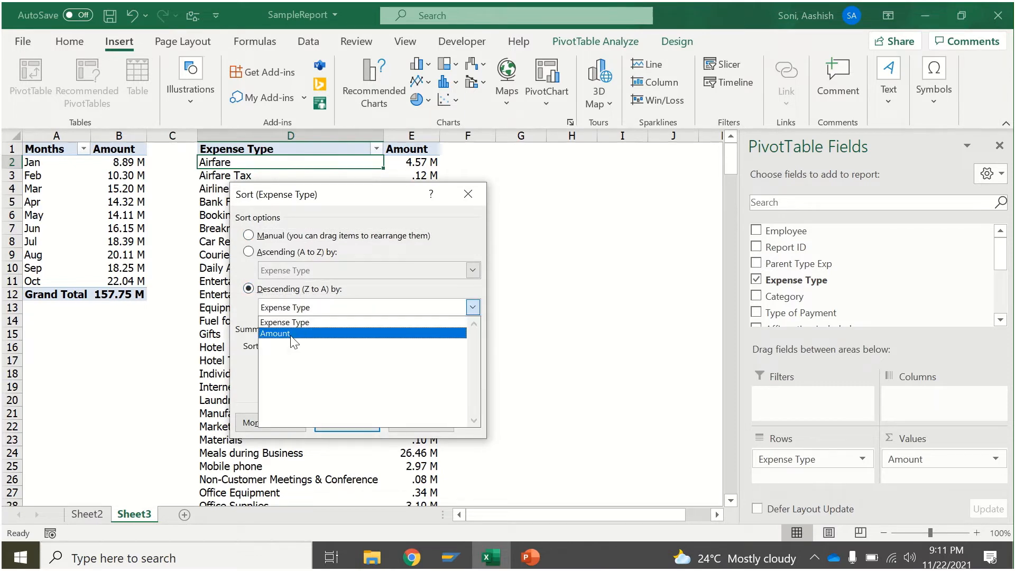
{"action": "left_click", "coordinate": [290, 334]}
{"action": "left_click", "coordinate": [349, 421]}
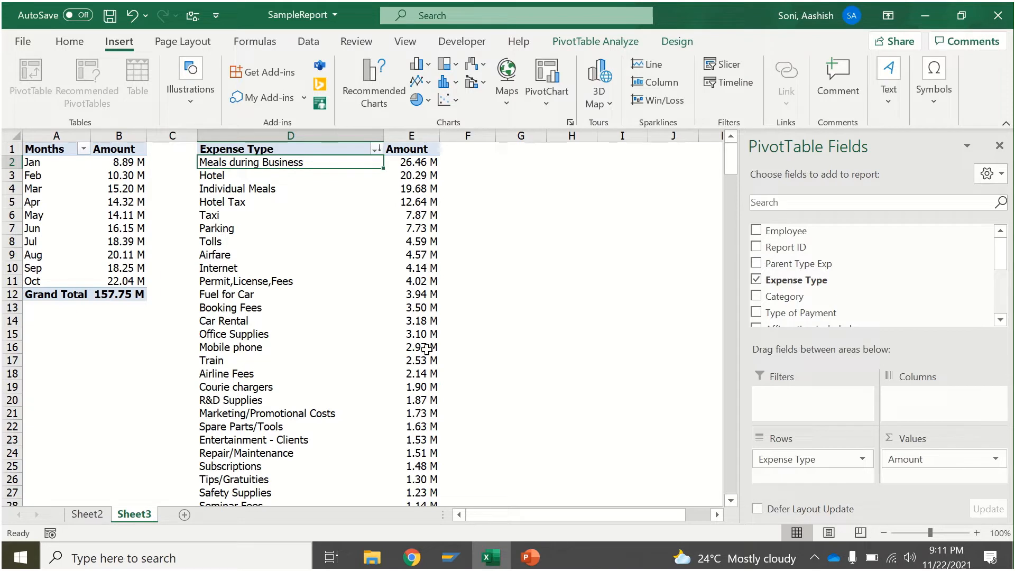
- Examine the highest-ranked expense types and their amounts, from Meals during Business to Parking
{"action": "mouse_move", "coordinate": [427, 349]}
{"action": "mouse_move", "coordinate": [282, 163]}
{"action": "left_click_drag", "start_coordinate": [336, 163], "coordinate": [433, 229]}
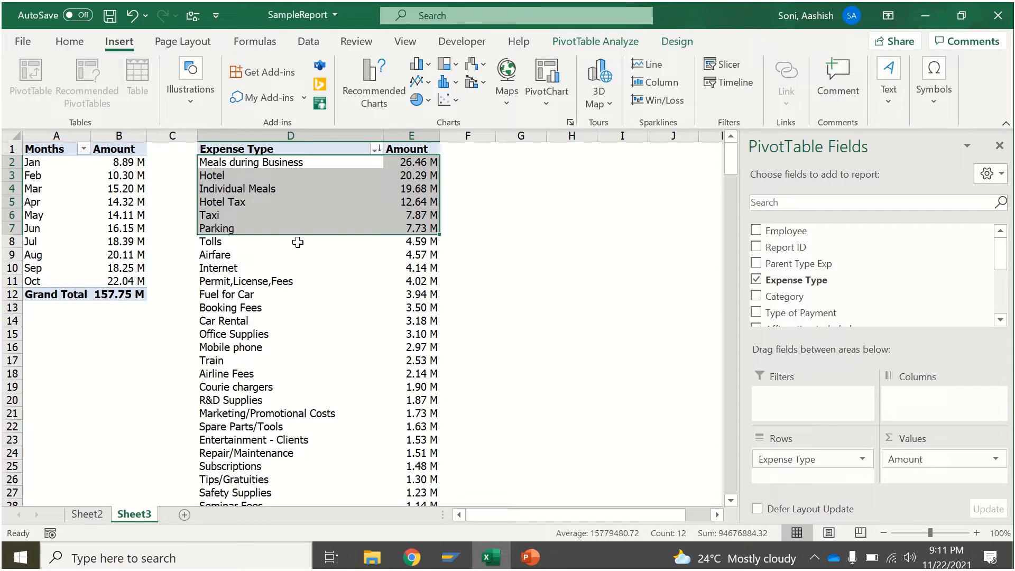
{"action": "left_click", "coordinate": [282, 247]}
{"action": "key", "text": "ctrl+Up"}
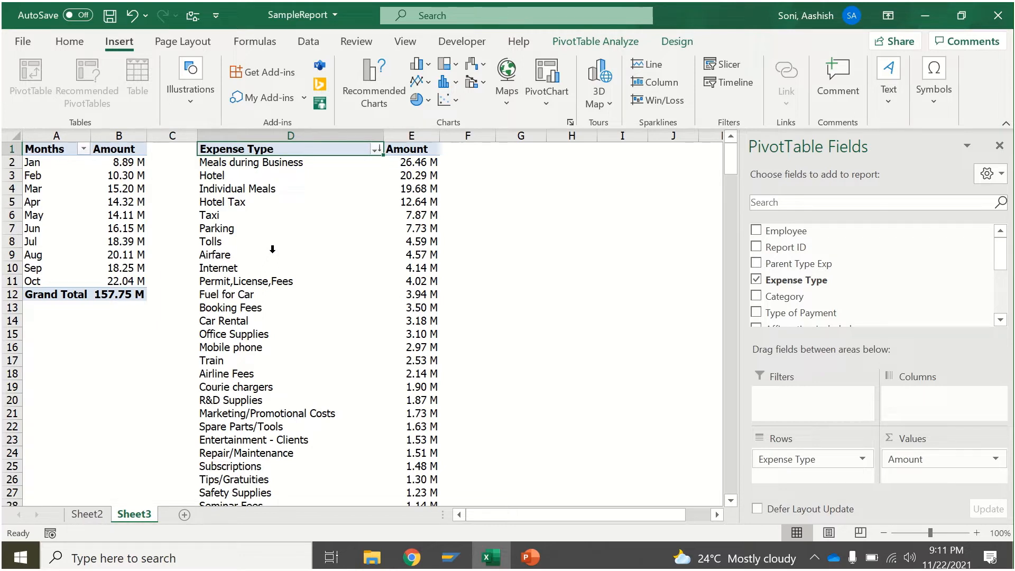
{"action": "left_click_drag", "start_coordinate": [242, 162], "coordinate": [241, 185]}
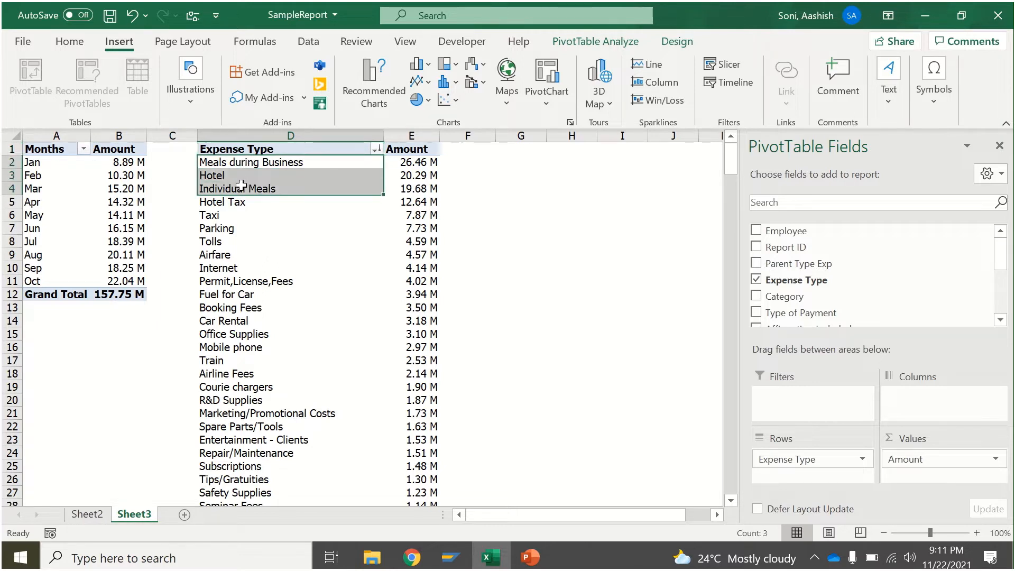
{"action": "left_click_drag", "start_coordinate": [239, 212], "coordinate": [426, 227]}
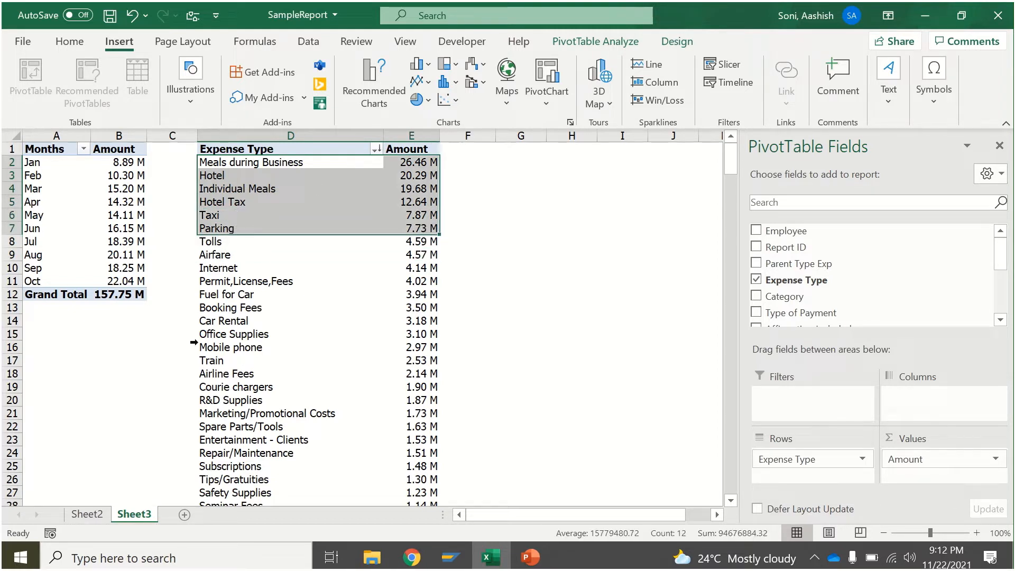
- Insert a new table column between Expense Type and Category in the source data on Sheet2
{"action": "left_click", "coordinate": [97, 512]}
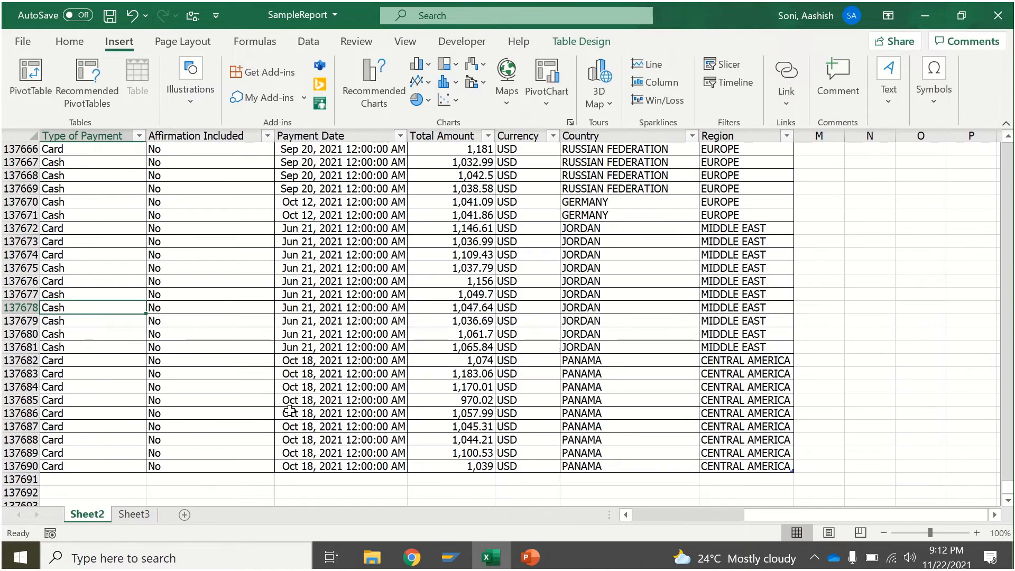
{"action": "left_click", "coordinate": [641, 514]}
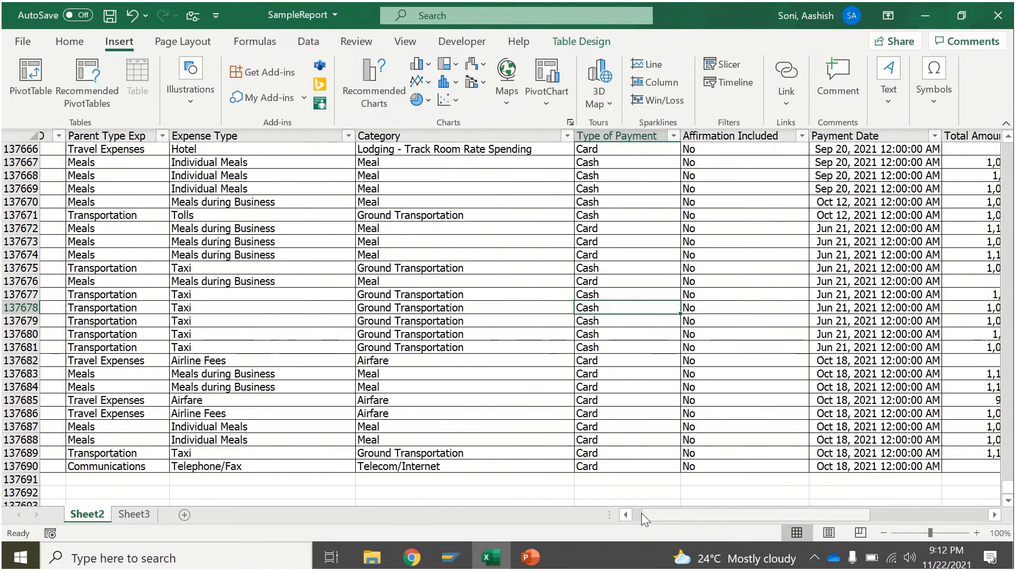
{"action": "left_click", "coordinate": [389, 162]}
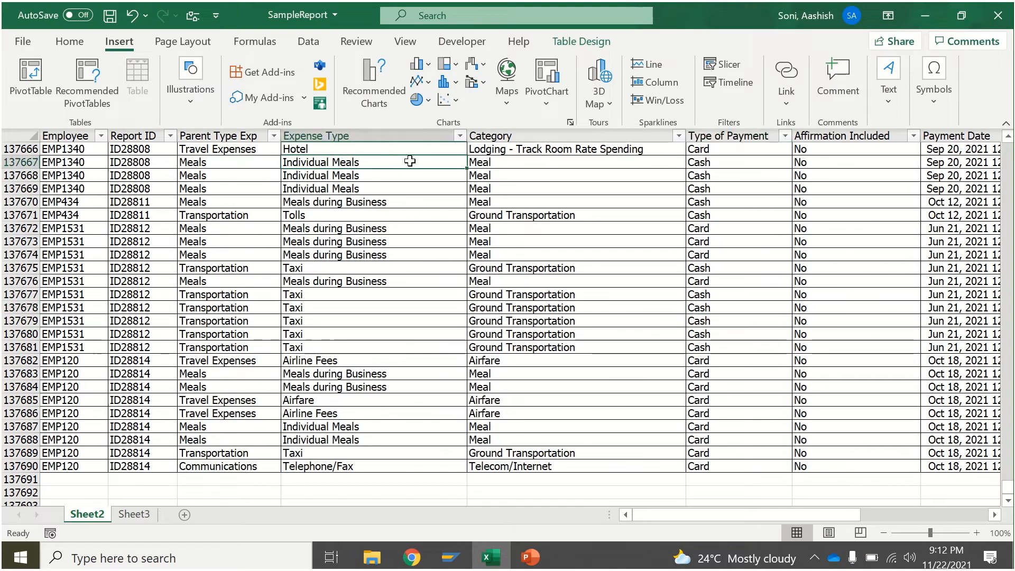
{"action": "left_click", "coordinate": [496, 136]}
{"action": "right_click", "coordinate": [496, 138]}
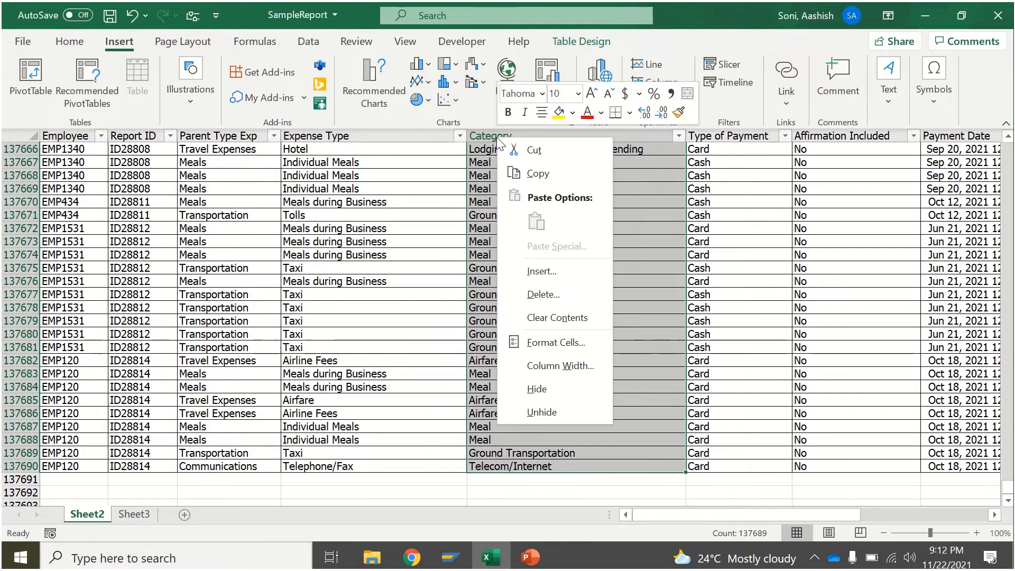
{"action": "left_click", "coordinate": [556, 274]}
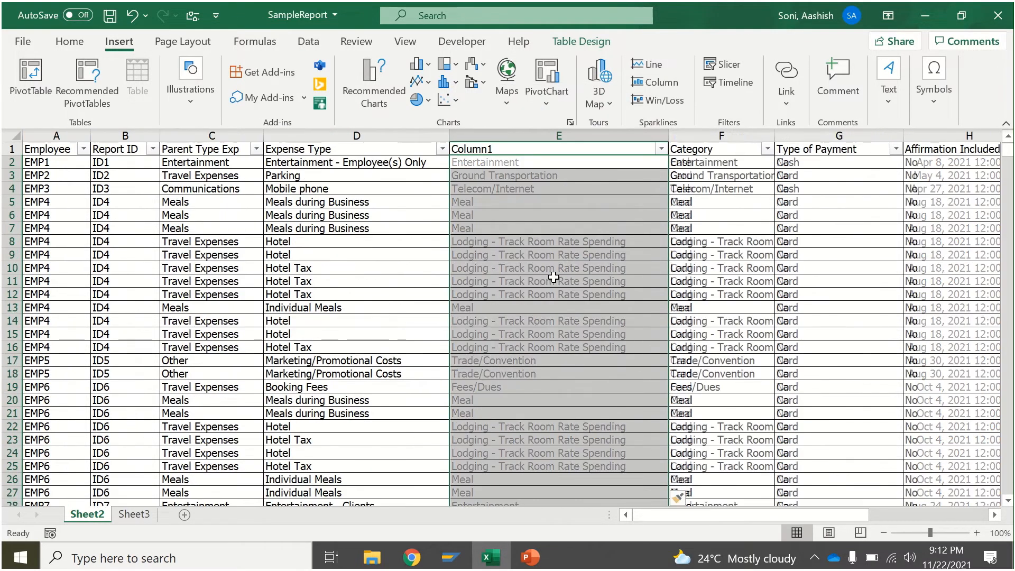
- Rename the new blank column's header in E1 as "Exp type to consider"
{"action": "left_click", "coordinate": [491, 150]}
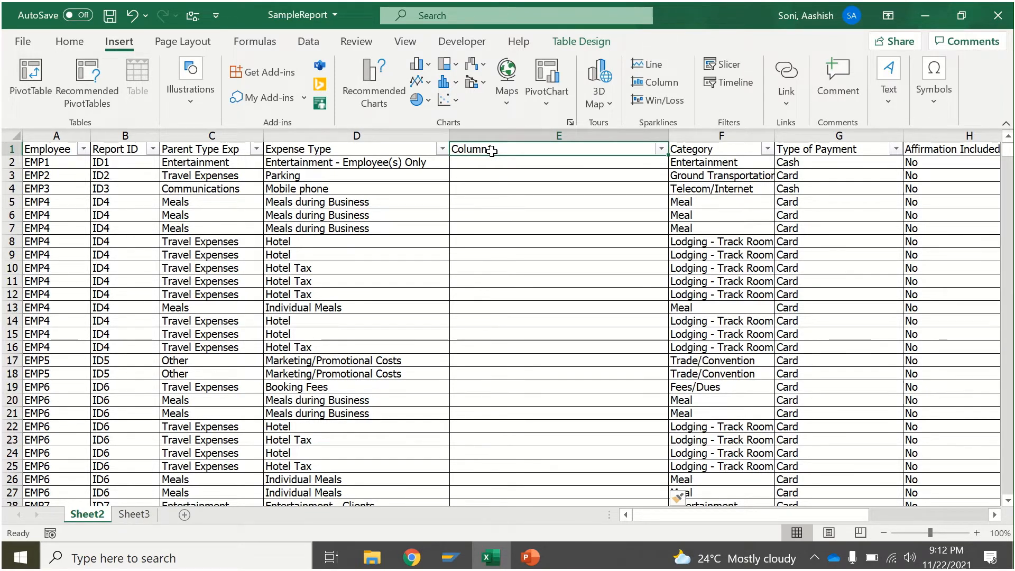
{"action": "type", "text": "Exp t"}
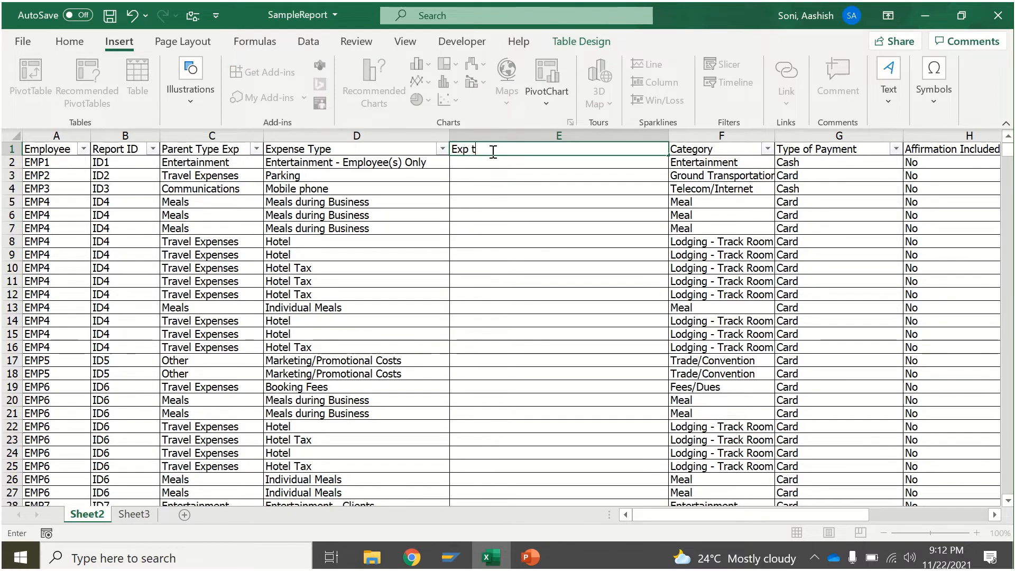
{"action": "type", "text": "ype to consider"}
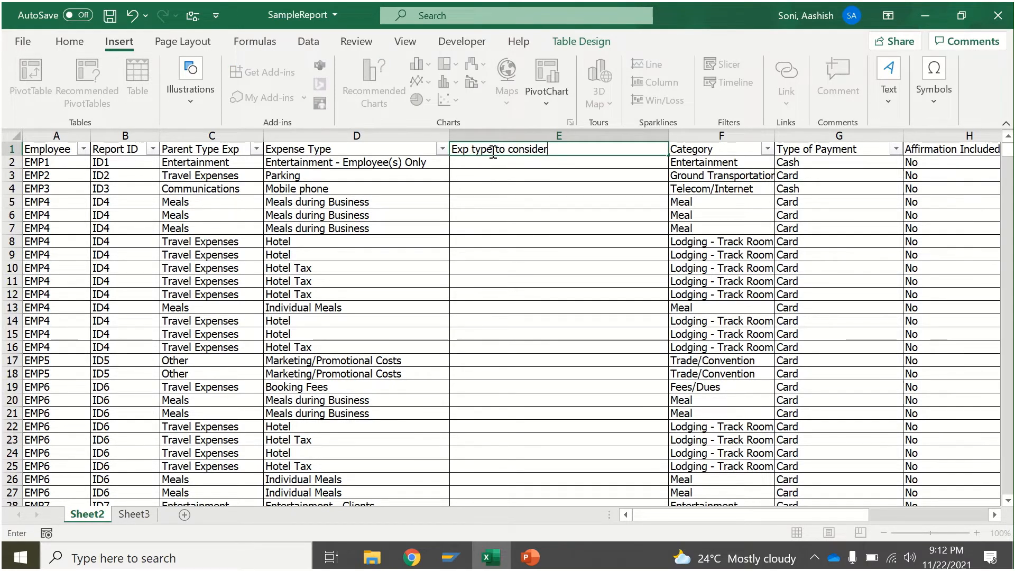
{"action": "left_click", "coordinate": [484, 162]}
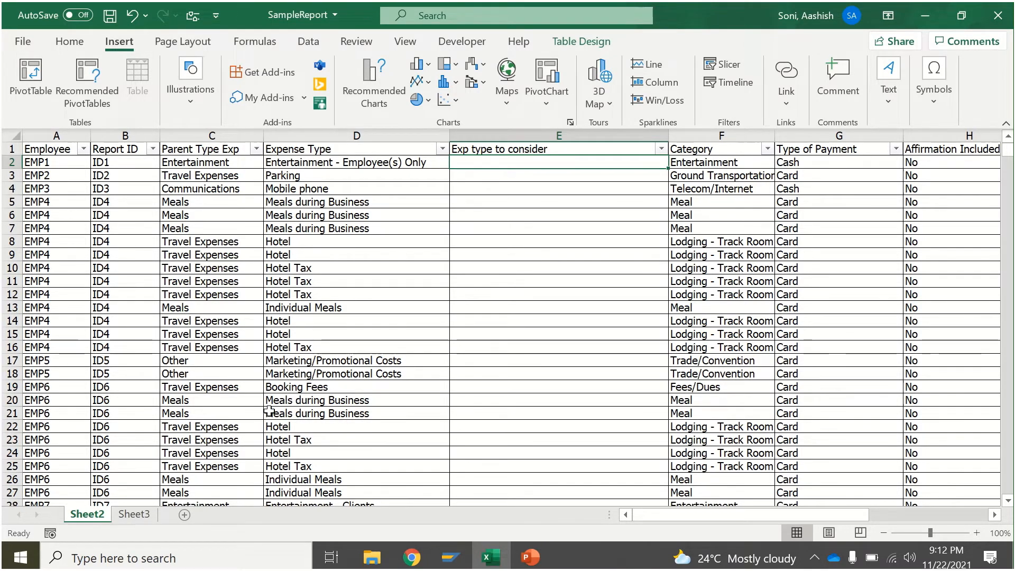
- Start an IF formula in E2 with an OR test whose first condition is Expense Type equal to "Meals during Business"
{"action": "left_click", "coordinate": [132, 515]}
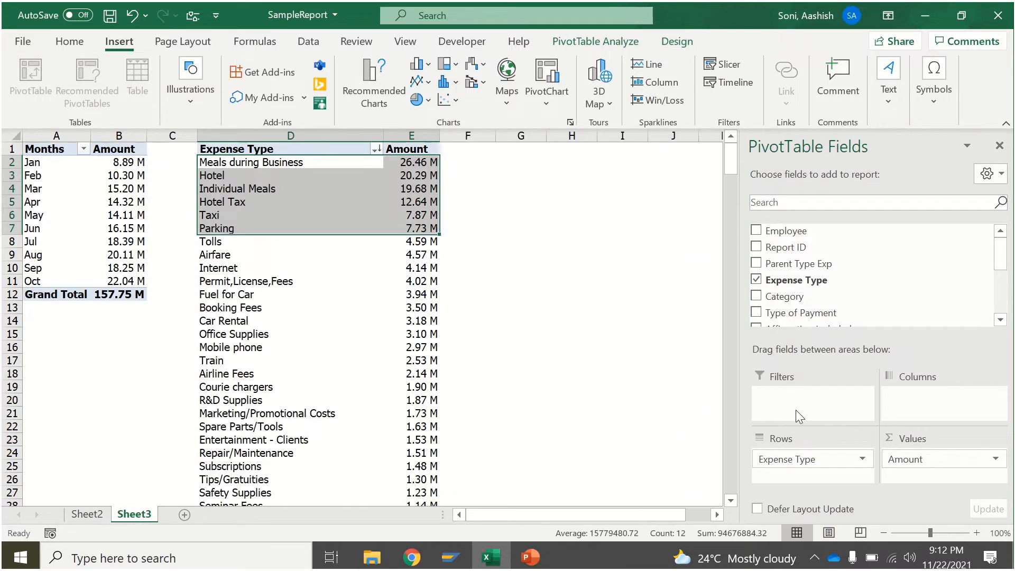
{"action": "left_click", "coordinate": [100, 518]}
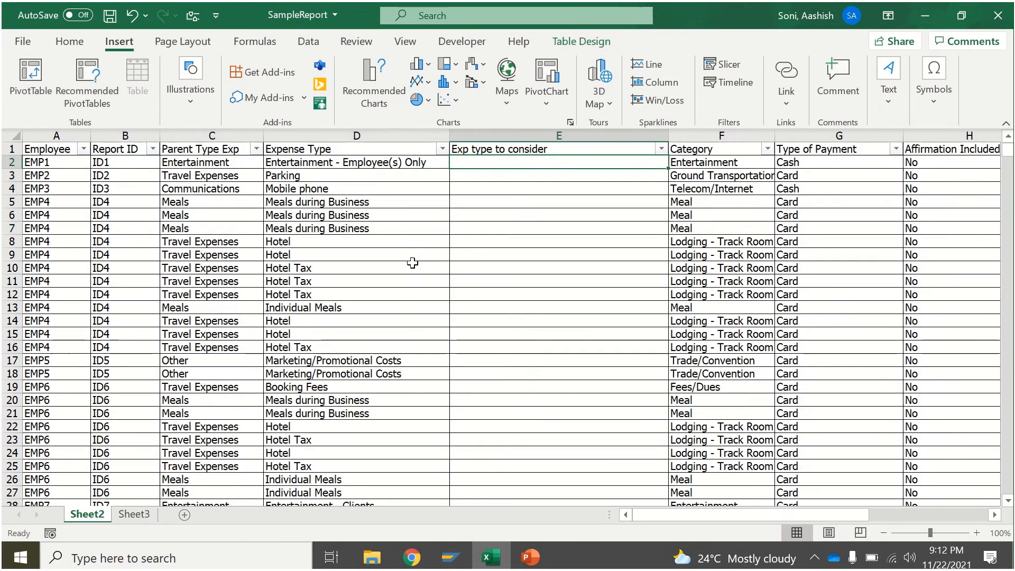
{"action": "type", "text": "="}
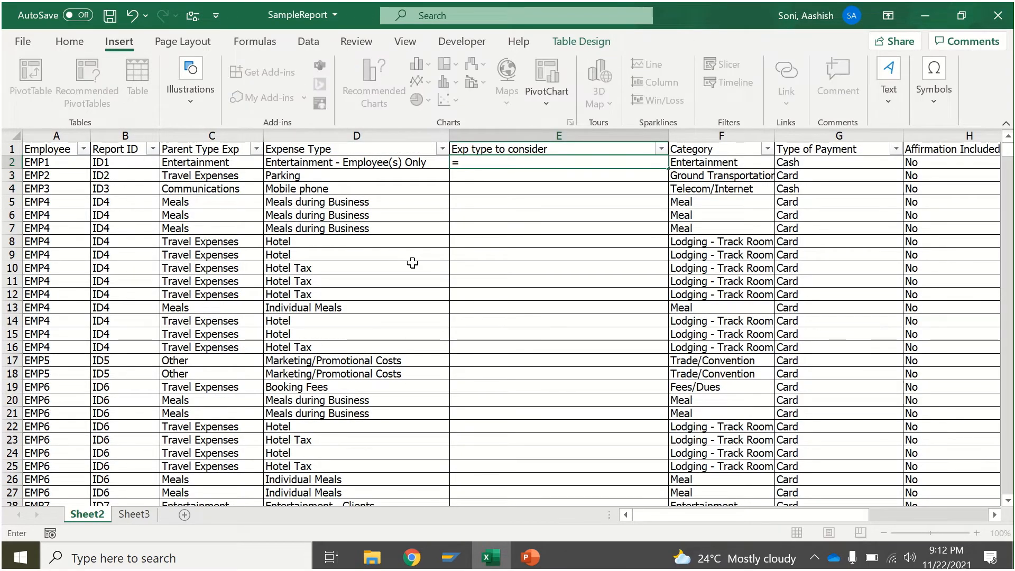
{"action": "type", "text": "IF("}
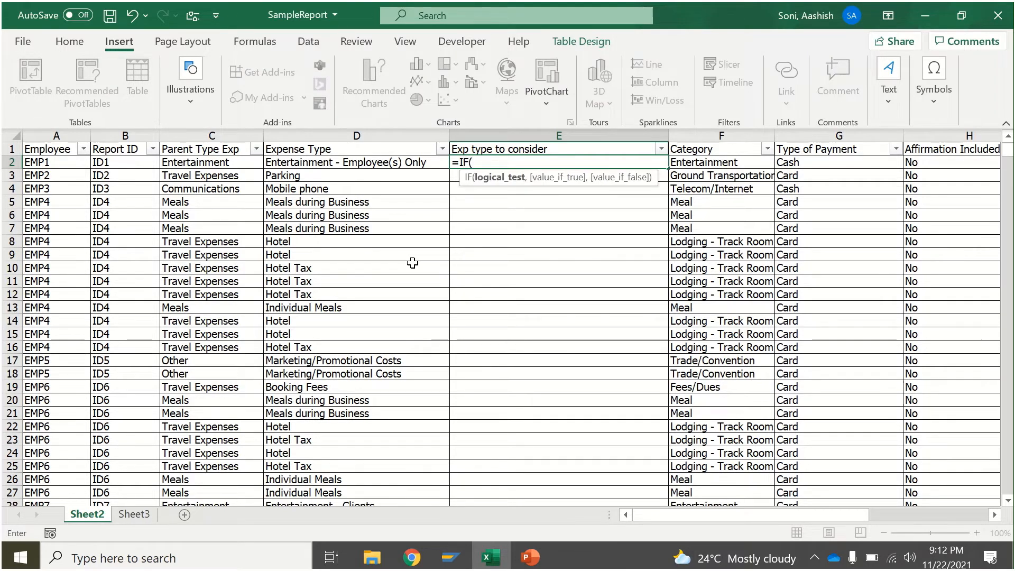
{"action": "type", "text": "OR("}
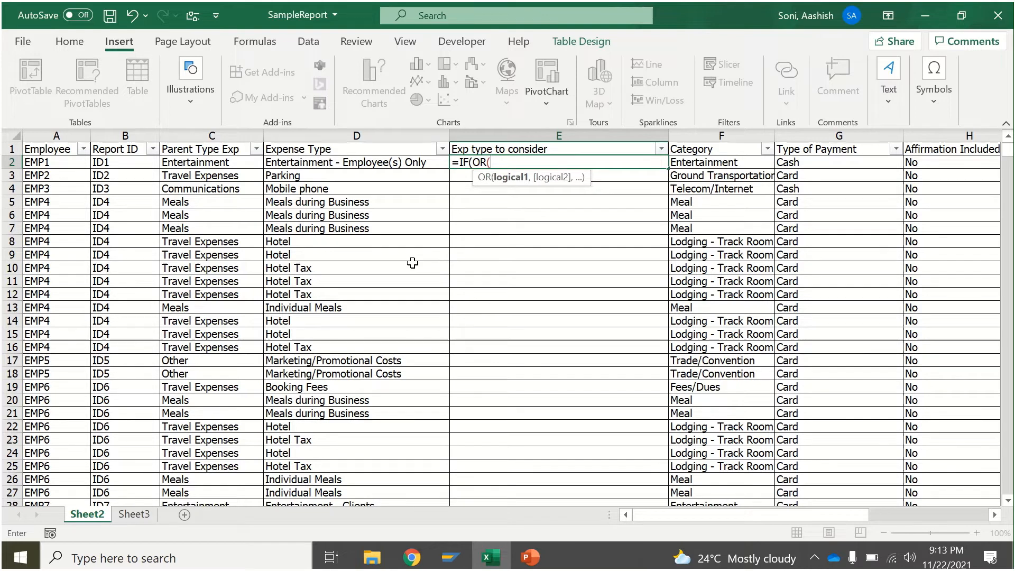
{"action": "left_click", "coordinate": [380, 163]}
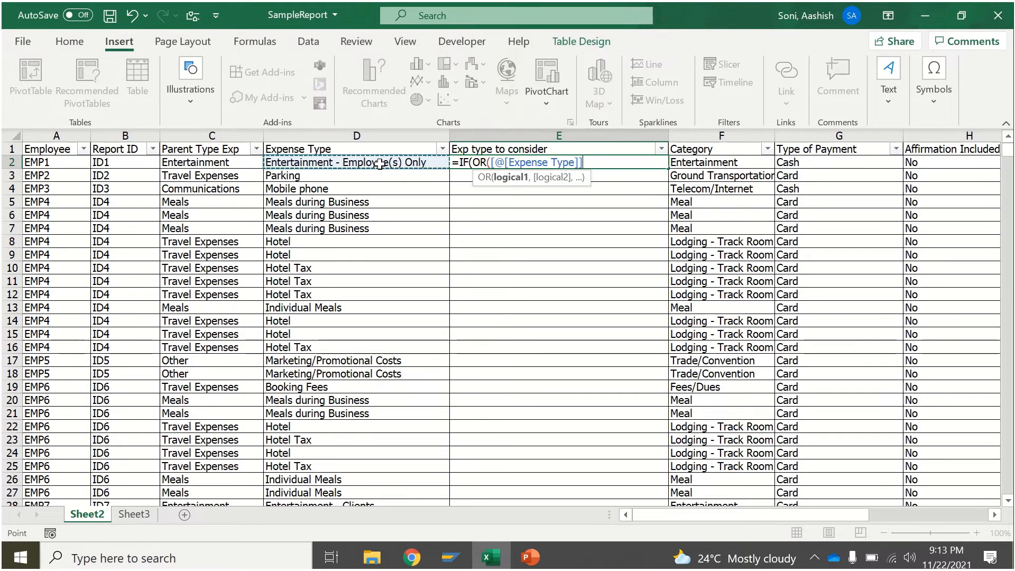
{"action": "type", "text": "="}
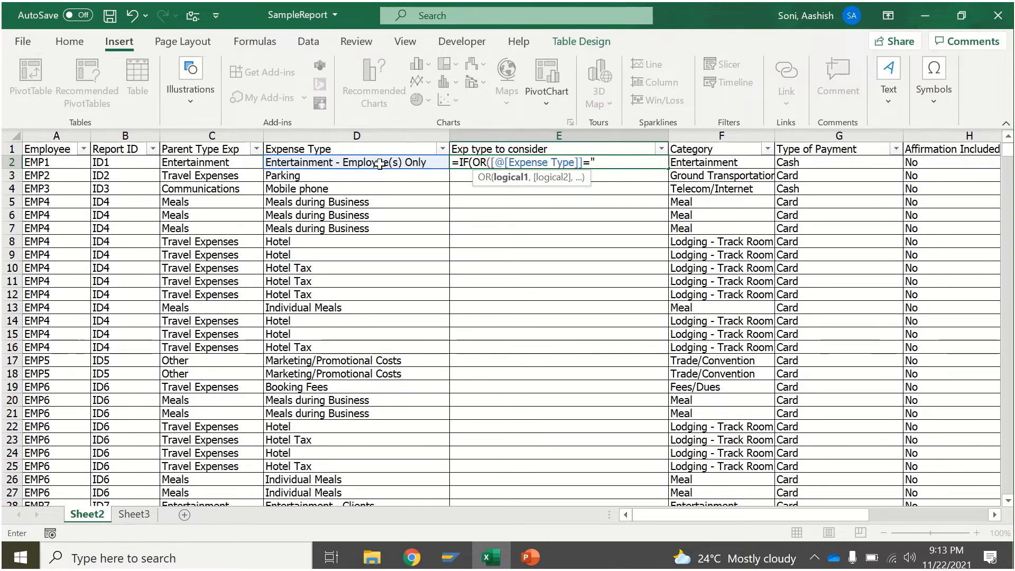
{"action": "type", "text": "\"Meals during"}
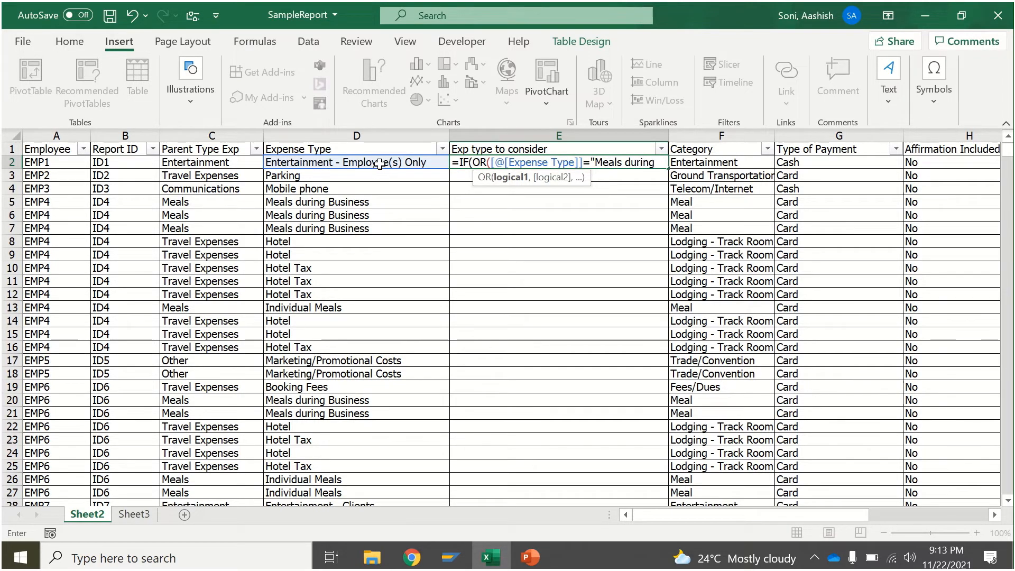
{"action": "type", "text": " Bus"}
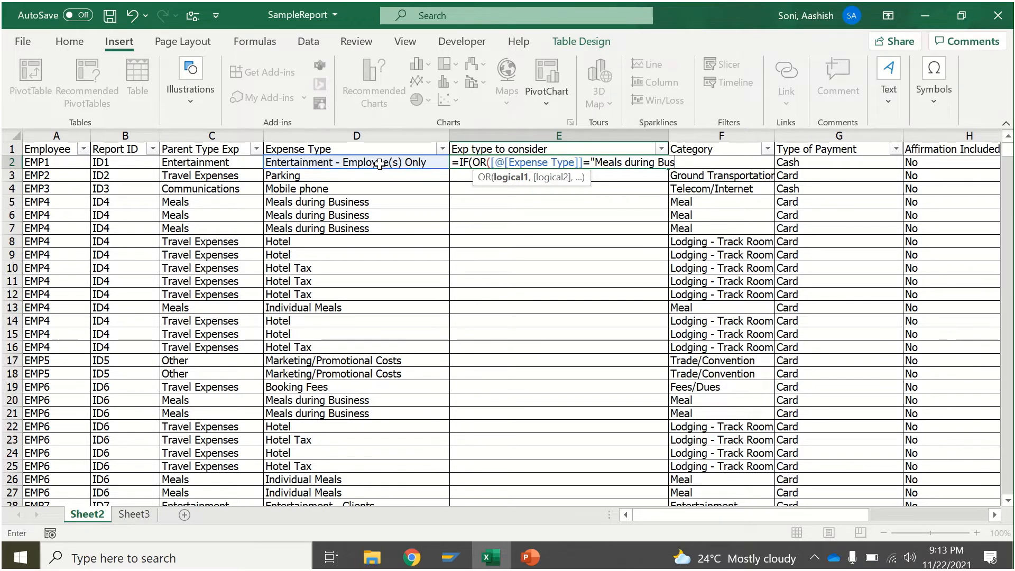
{"action": "type", "text": "iness"}
{"action": "type", "text": ","}
{"action": "type", "text": "\""}
{"action": "type", "text": ","}
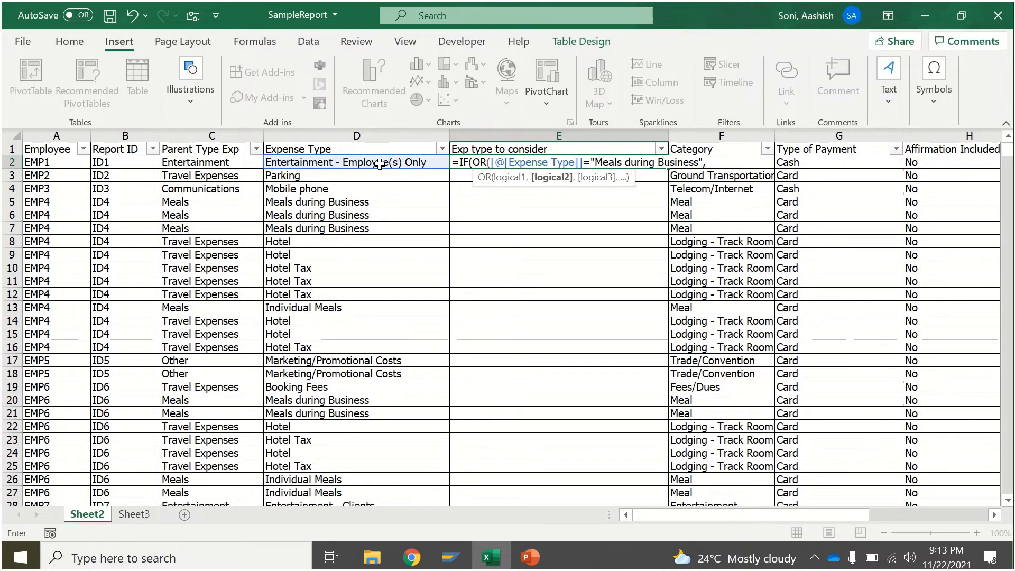
- Add OR conditions to the E2 formula for Expense Type equal to "Hotel" and "Individual Meals"
{"action": "left_click", "coordinate": [379, 163]}
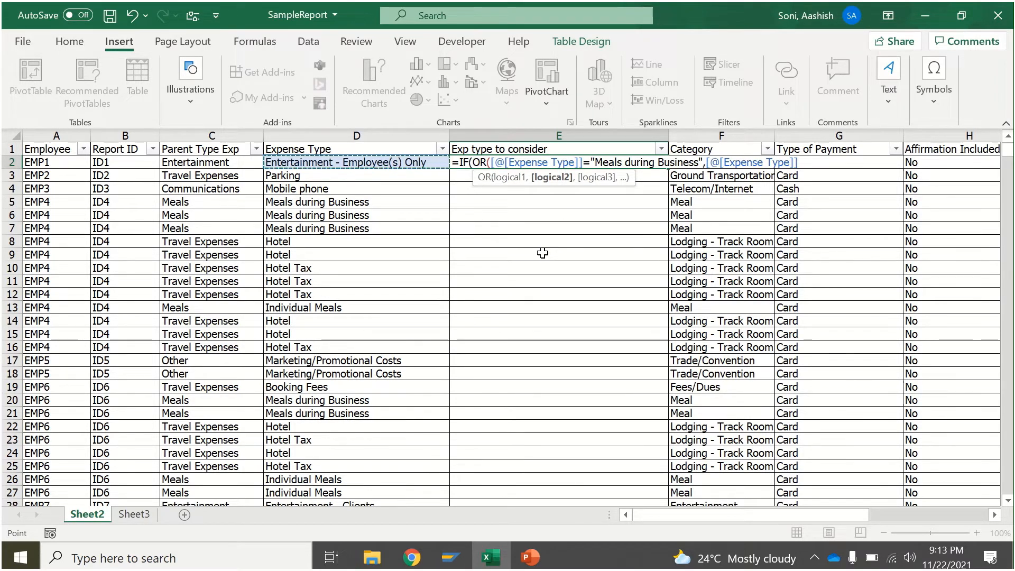
{"action": "type", "text": "="}
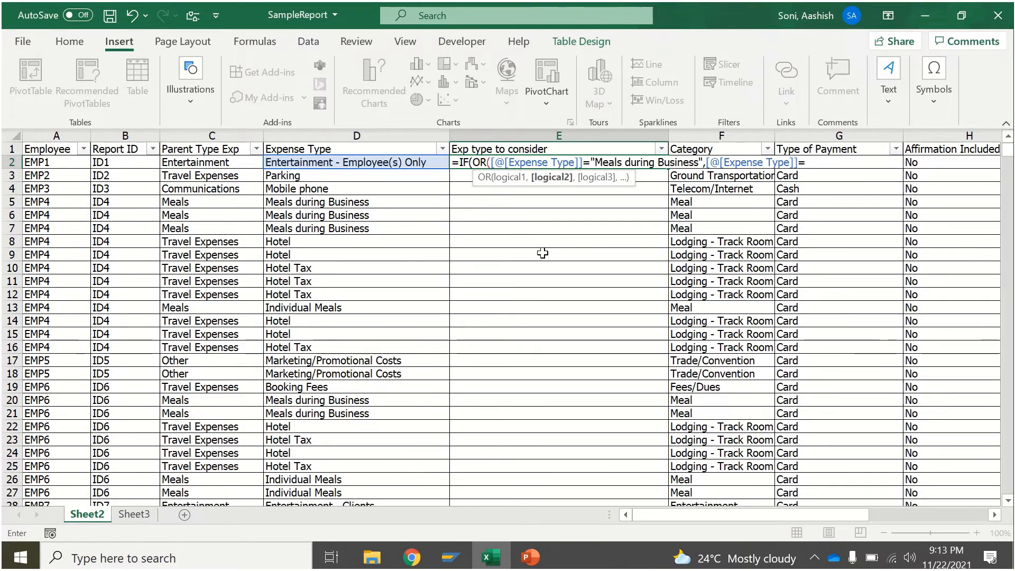
{"action": "type", "text": "\"Hotel\","}
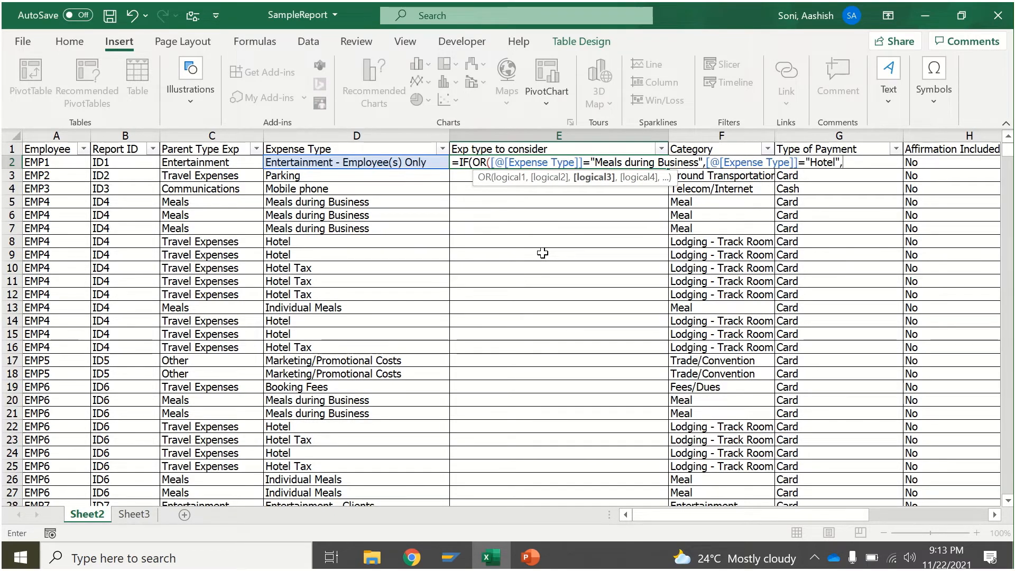
{"action": "type", "text": "i"}
{"action": "key", "text": "BackSpace"}
{"action": "left_click", "coordinate": [358, 160]}
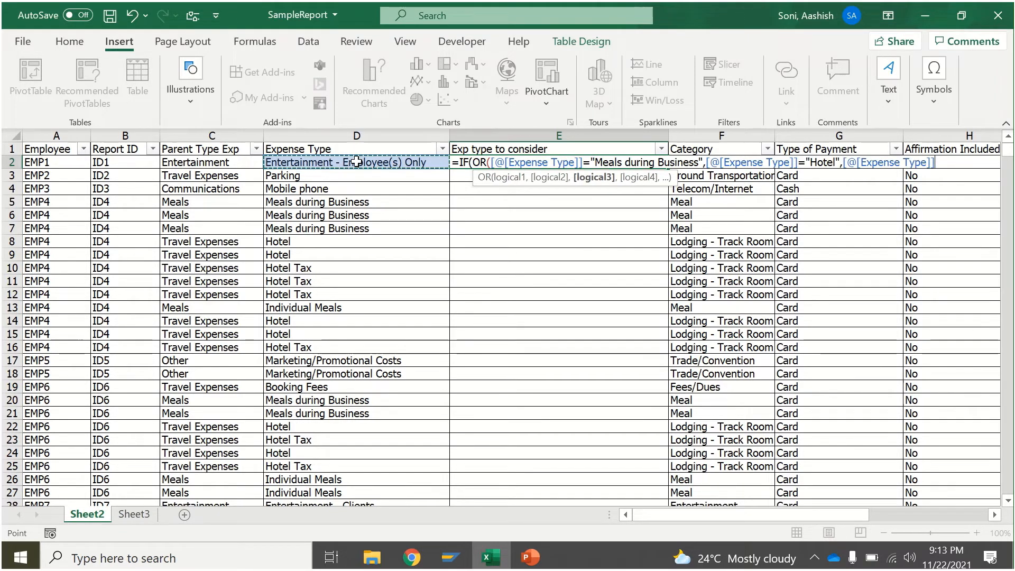
{"action": "type", "text": "="}
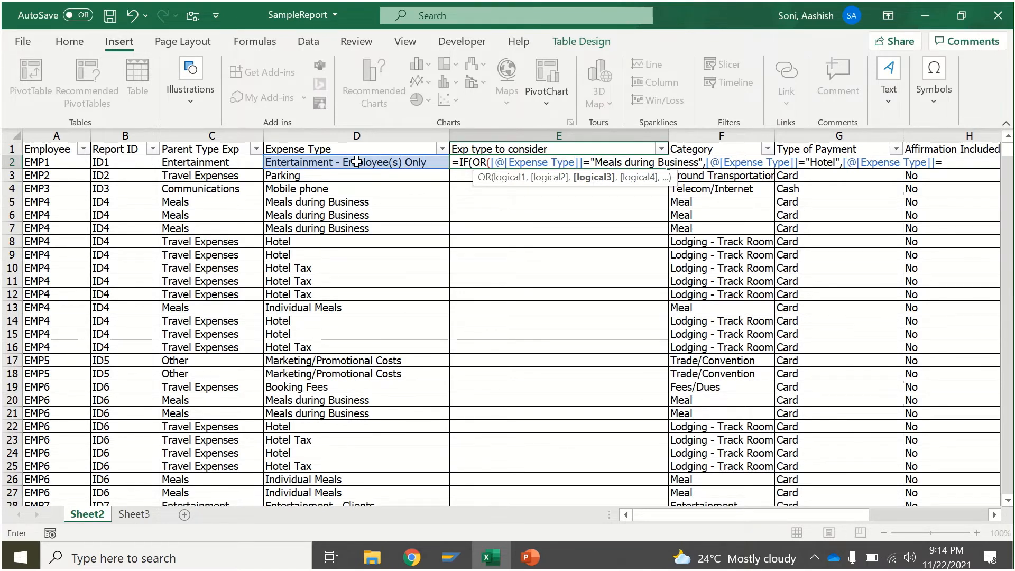
{"action": "type", "text": "\"Individu"}
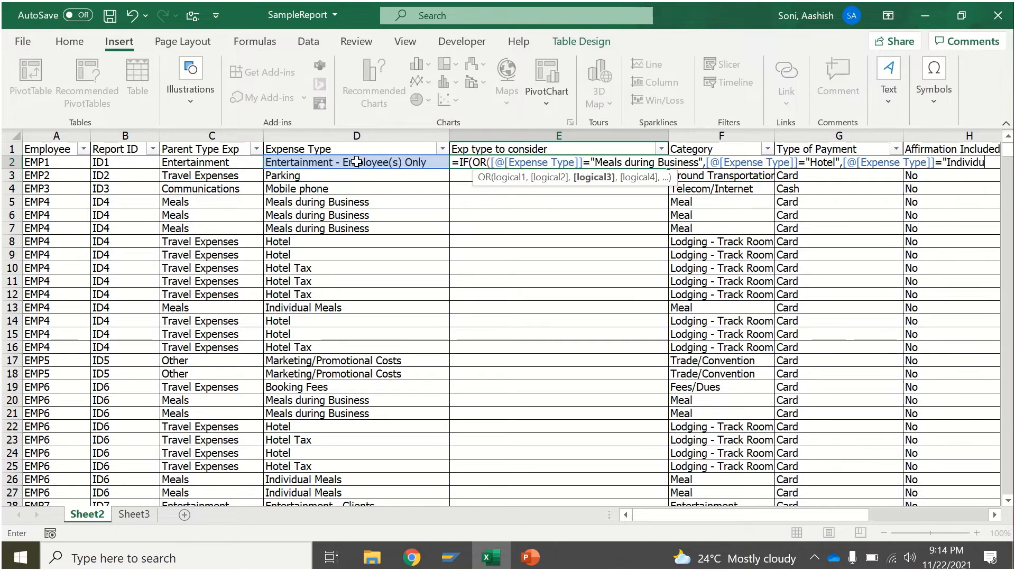
{"action": "type", "text": "al Me"}
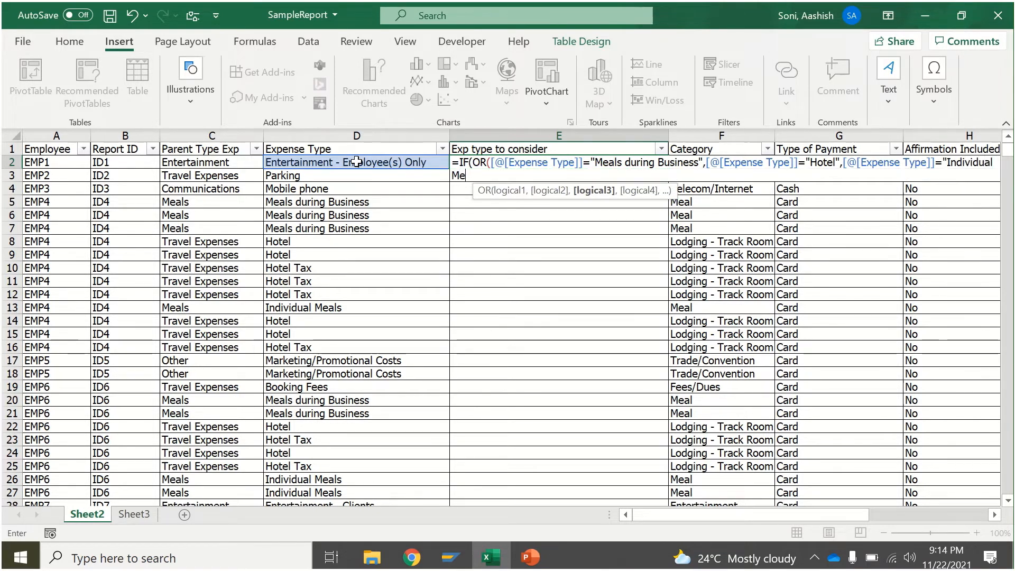
{"action": "type", "text": "als\""}
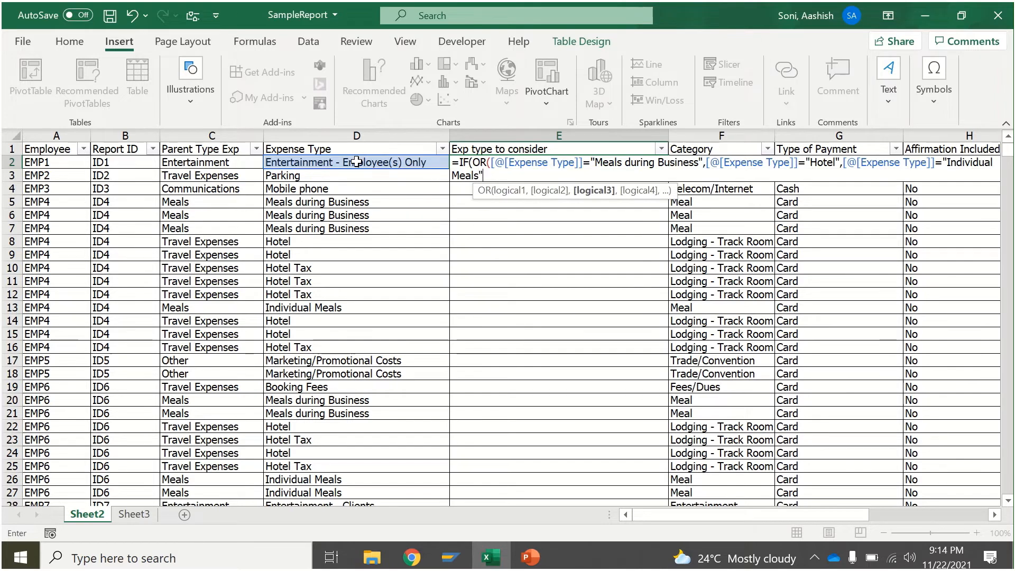
{"action": "type", "text": ","}
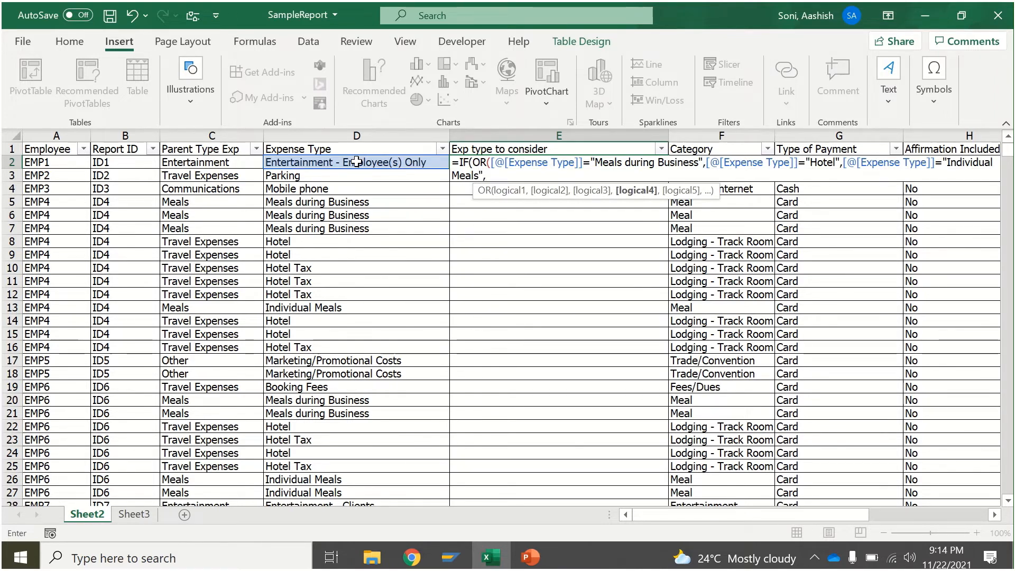
- Extend the OR test in E2 with conditions for Expense Type equal to "Parking" and "Hotel Tax"
{"action": "left_click", "coordinate": [357, 162]}
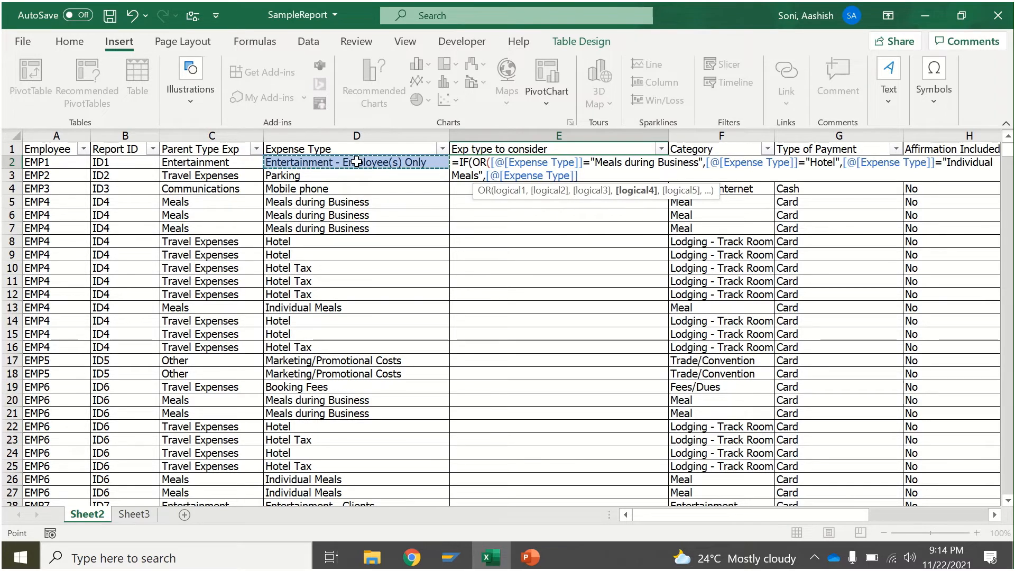
{"action": "type", "text": "="}
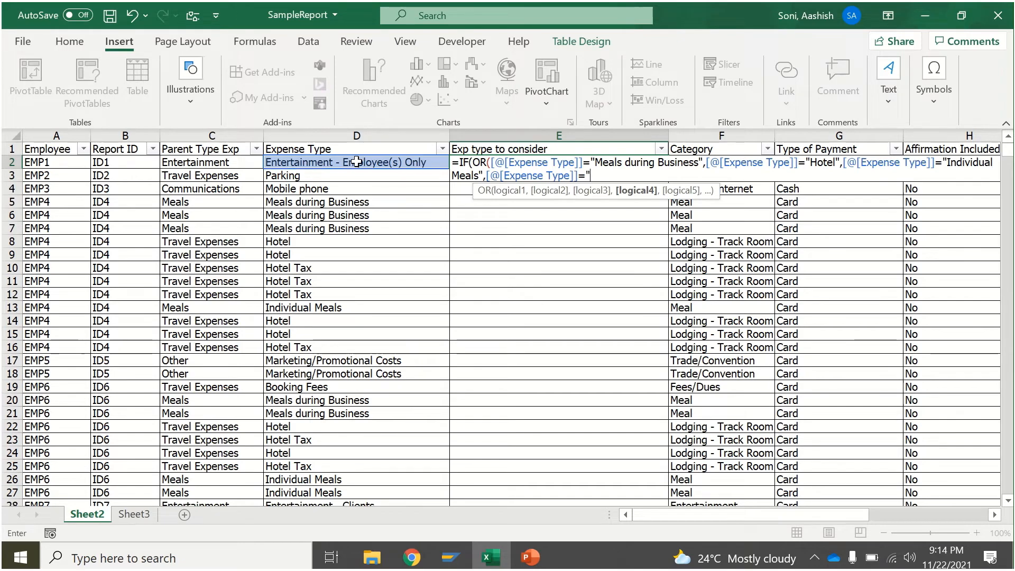
{"action": "type", "text": "\"Parking\""}
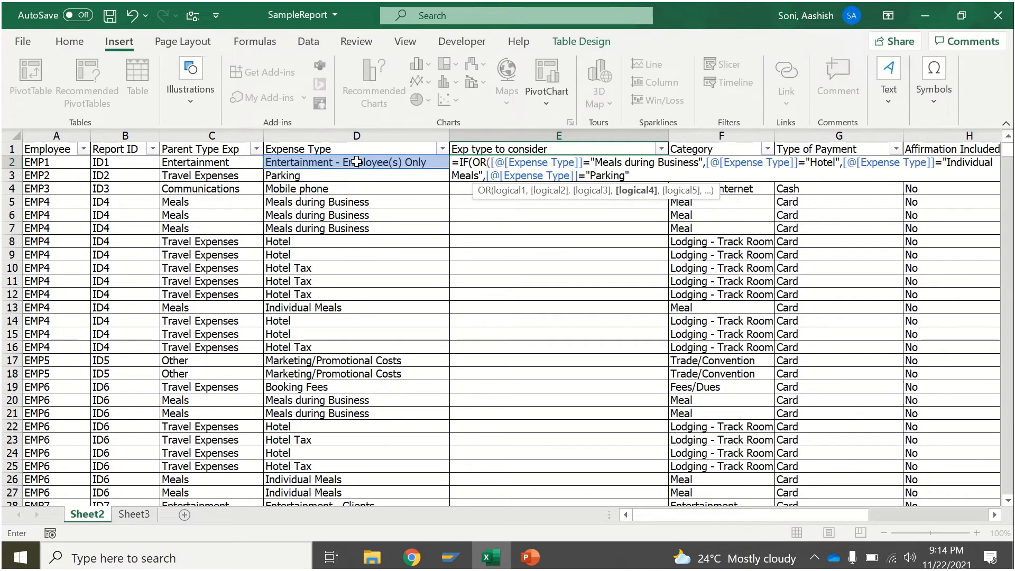
{"action": "type", "text": ","}
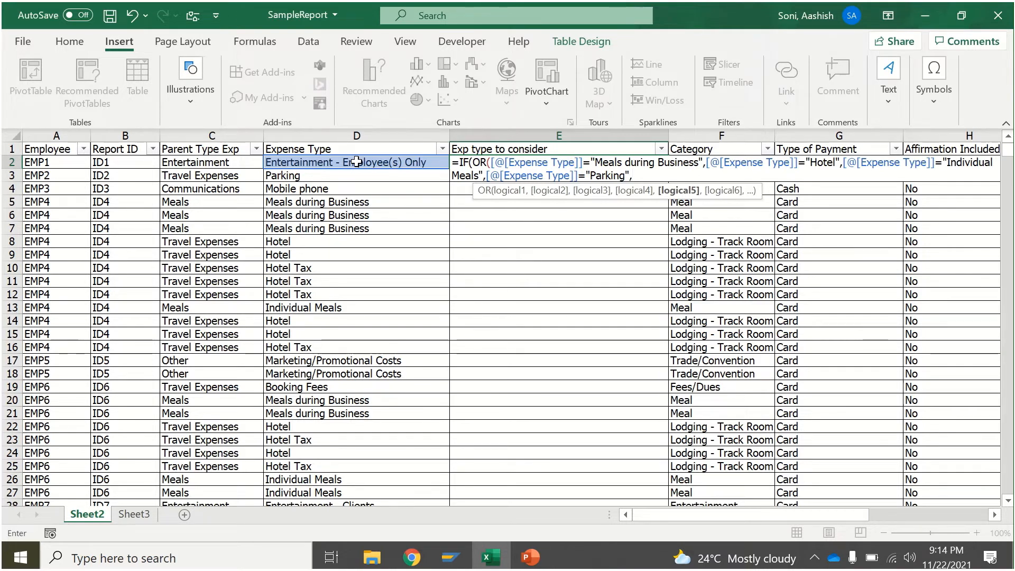
{"action": "left_click", "coordinate": [356, 161]}
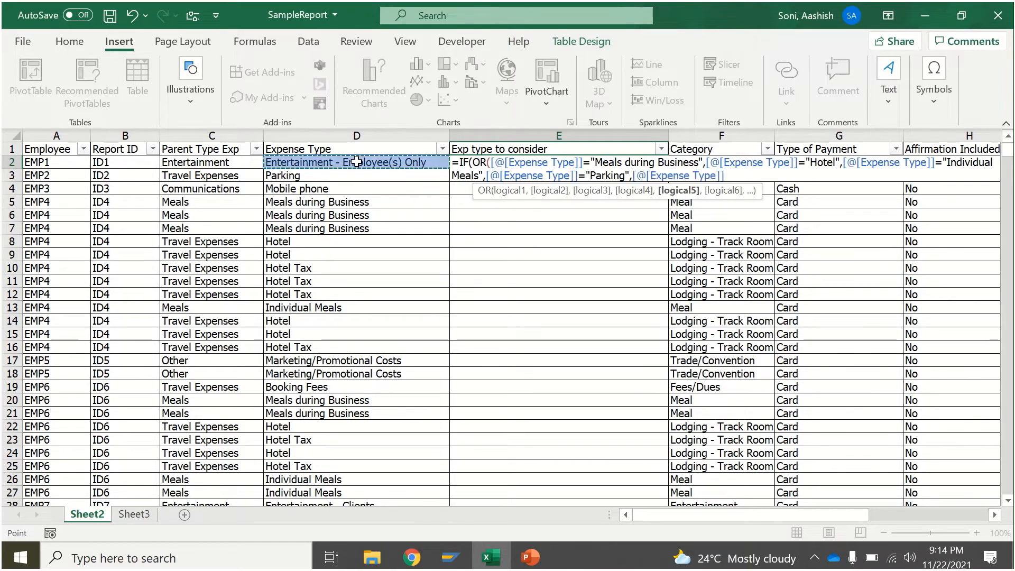
{"action": "type", "text": "=\""}
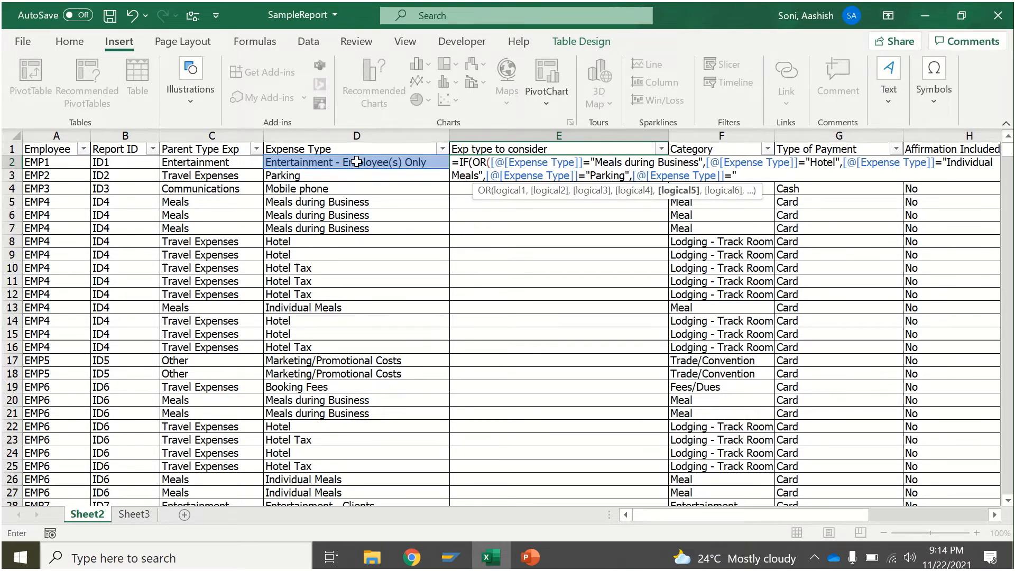
{"action": "type", "text": "Hotel"}
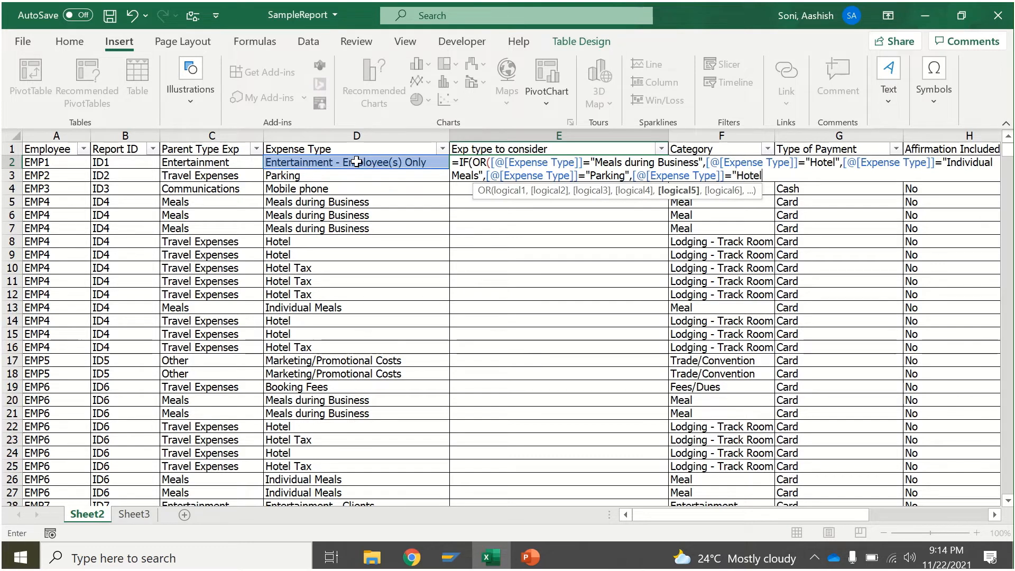
{"action": "type", "text": " Tax\","}
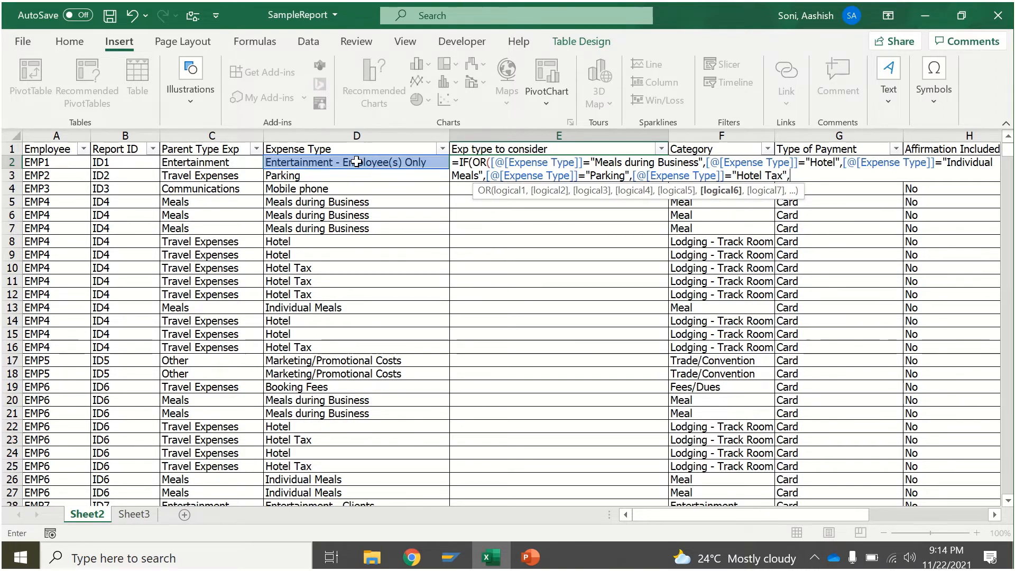
- Add a final OR condition for Expense Type equal to "Booking Fees" in E2 and close the OR test
{"action": "left_click", "coordinate": [351, 162]}
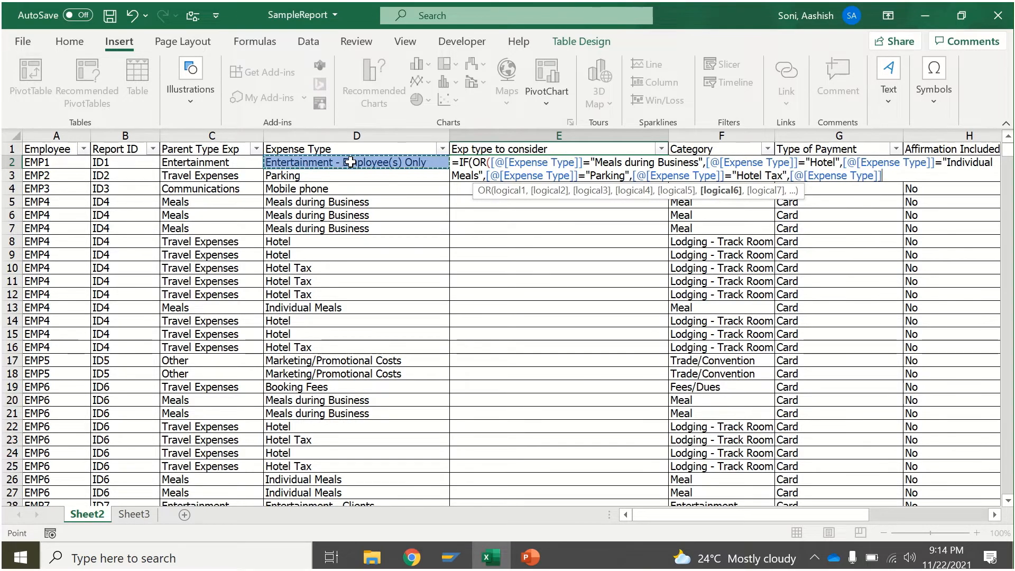
{"action": "type", "text": "="}
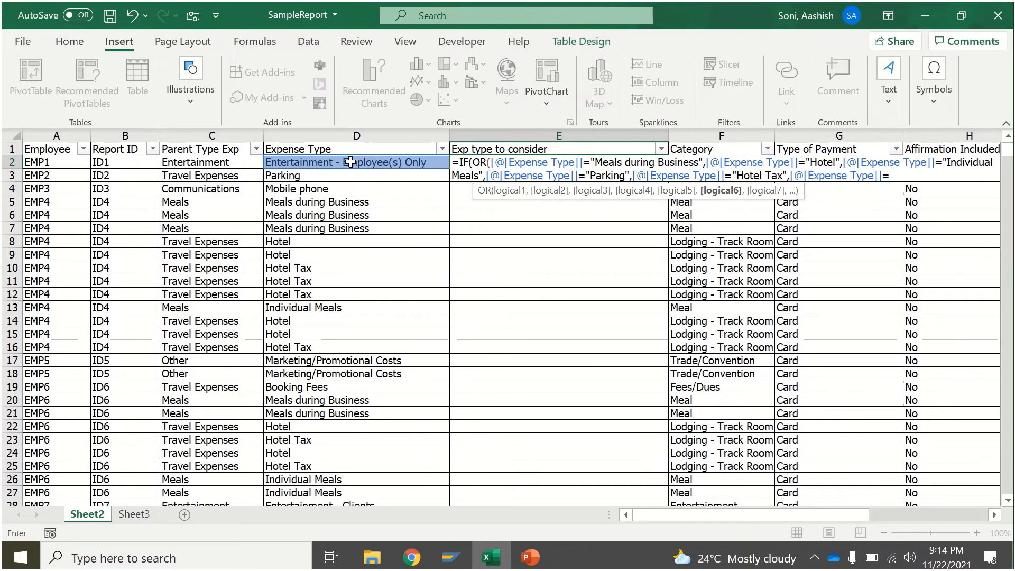
{"action": "type", "text": "\"Booking Fees\""}
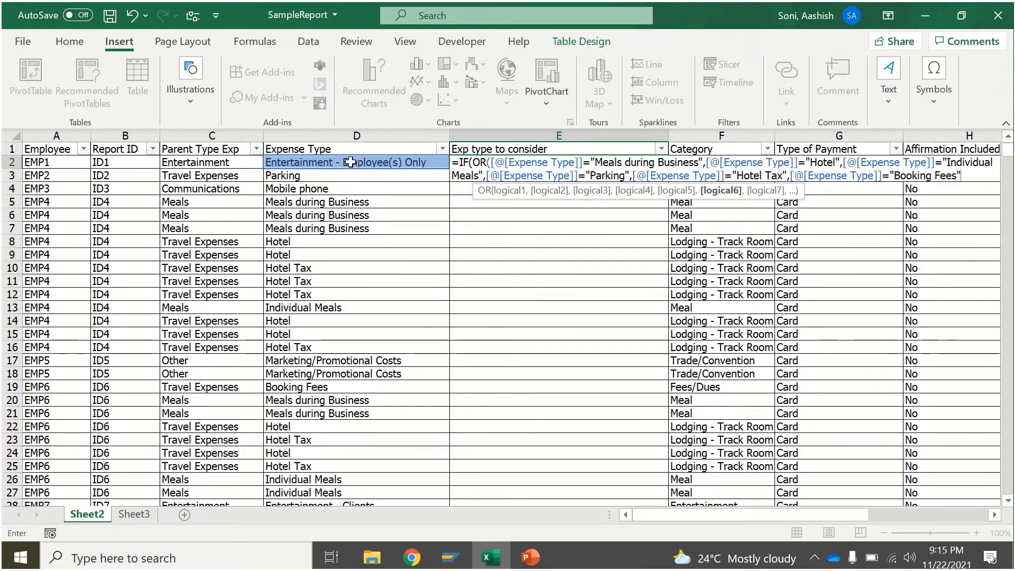
{"action": "type", "text": "),"}
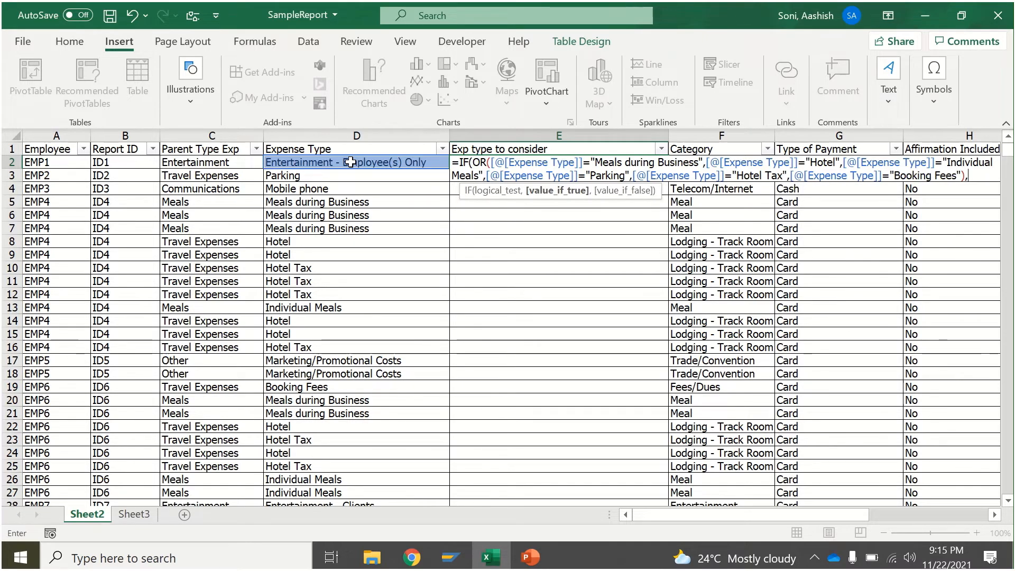
- Complete the E2 formula with "Consider" as the value if true and "Ignore" as the value if false, and enter it
{"action": "type", "text": "\""}
{"action": "type", "text": "Consid"}
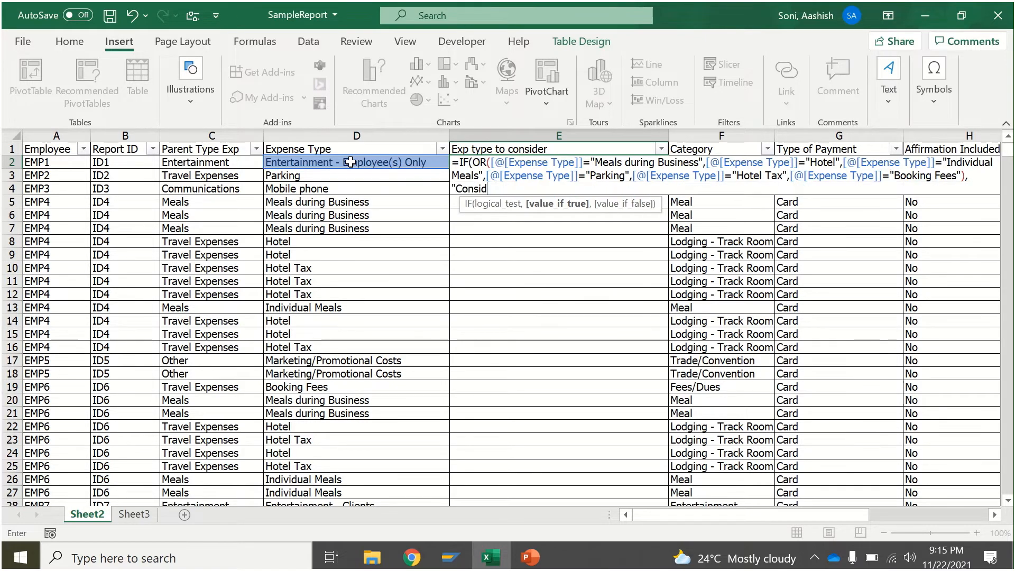
{"action": "type", "text": "er\","}
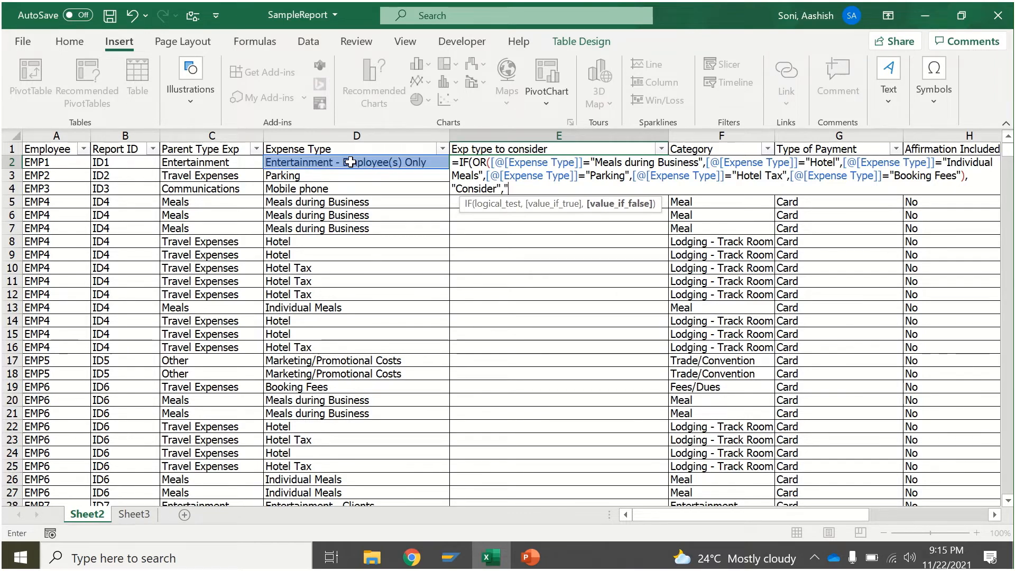
{"action": "type", "text": "ore\""}
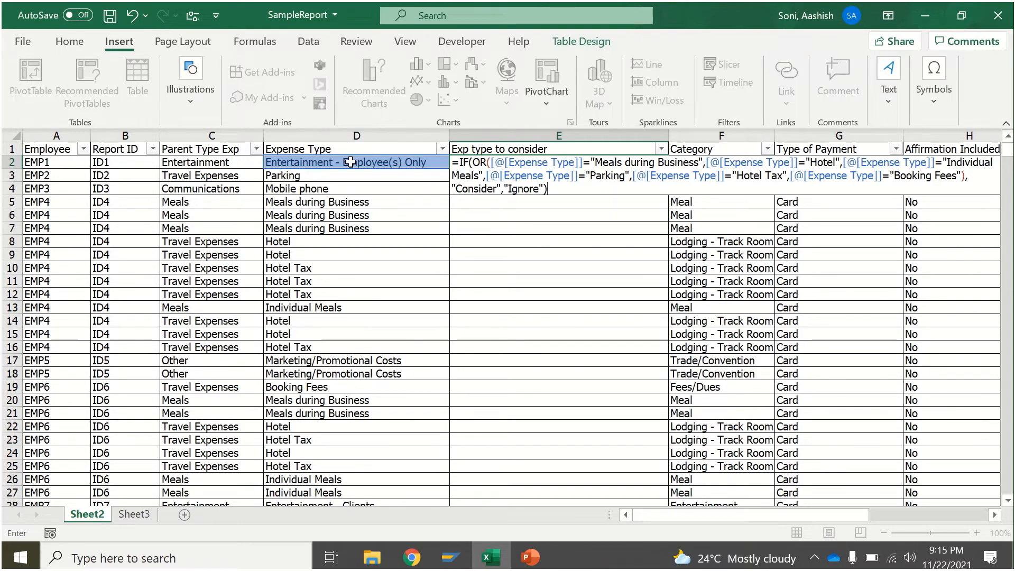
{"action": "key", "text": "Return"}
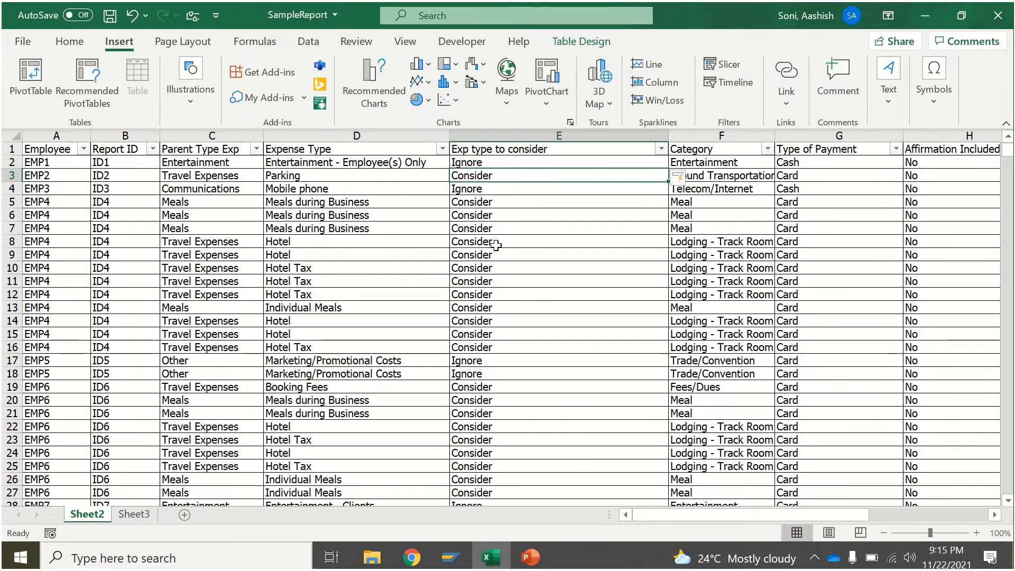
- Review the six largest expense types in the Sheet3 PivotTable, from Meals during Business down to Parking
{"action": "left_click", "coordinate": [135, 512]}
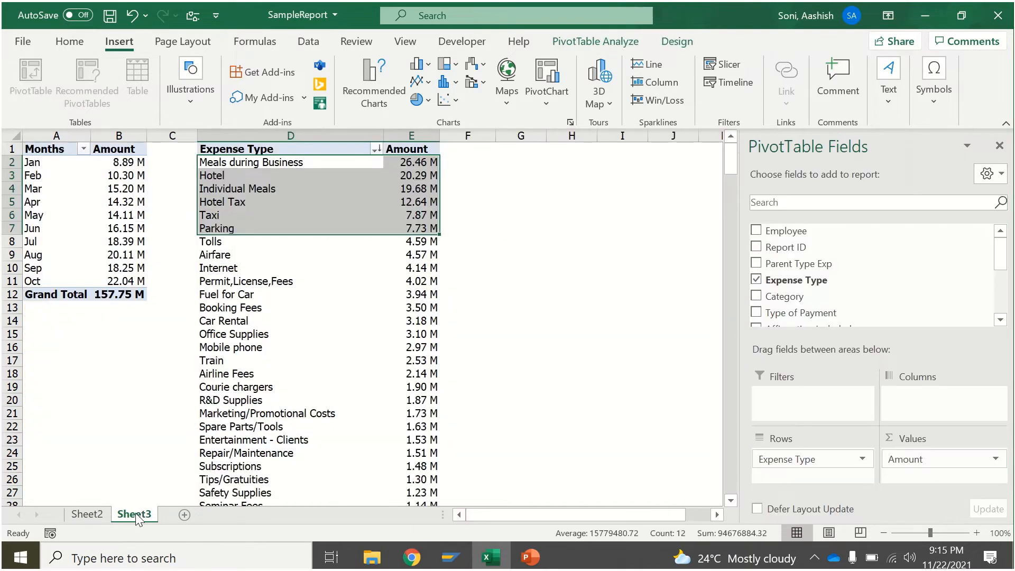
{"action": "left_click", "coordinate": [249, 163]}
{"action": "left_click", "coordinate": [210, 175]}
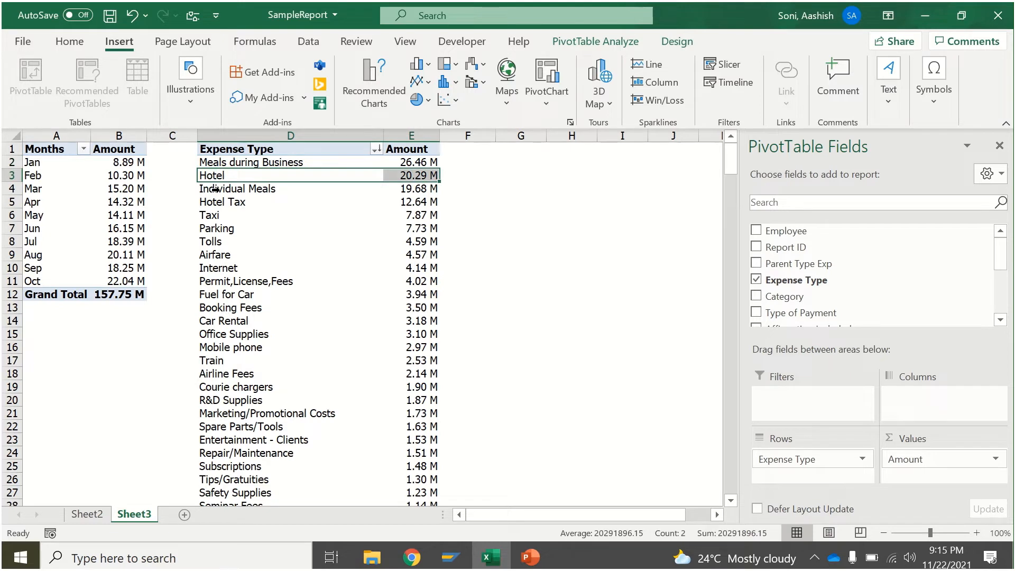
{"action": "left_click", "coordinate": [216, 189]}
{"action": "left_click", "coordinate": [226, 205]}
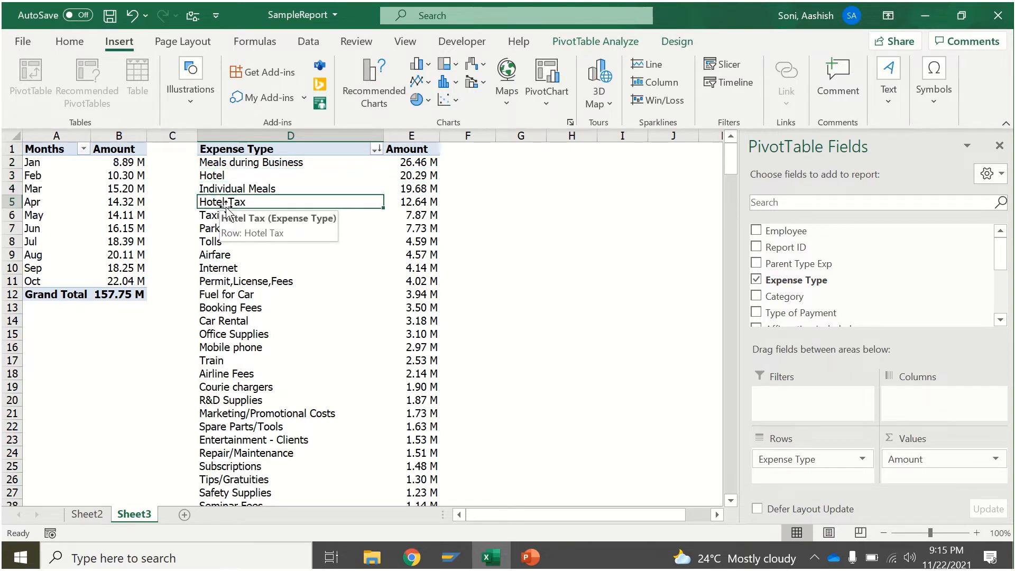
{"action": "left_click", "coordinate": [210, 228]}
{"action": "left_click", "coordinate": [214, 215]}
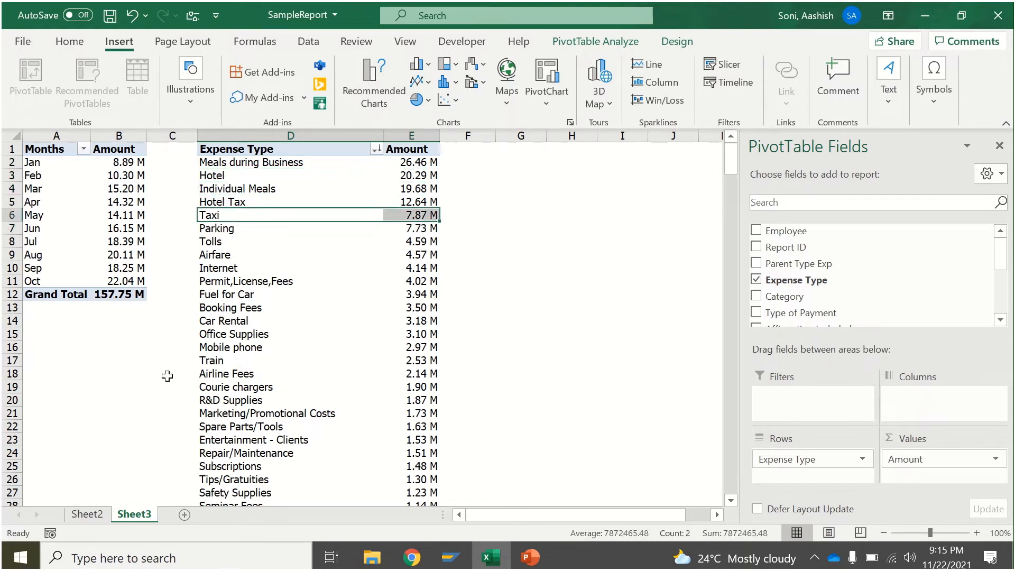
- Replace "Booking Fees" with "Taxi" in the last OR condition of the E2 formula on Sheet2
{"action": "left_click", "coordinate": [87, 514]}
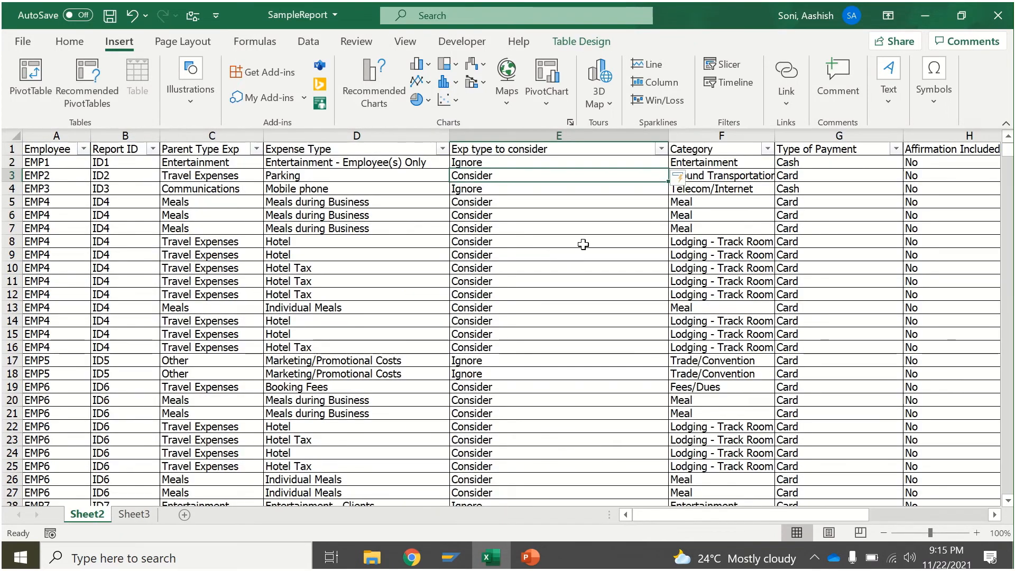
{"action": "left_click", "coordinate": [498, 159]}
{"action": "double_click", "coordinate": [497, 163]}
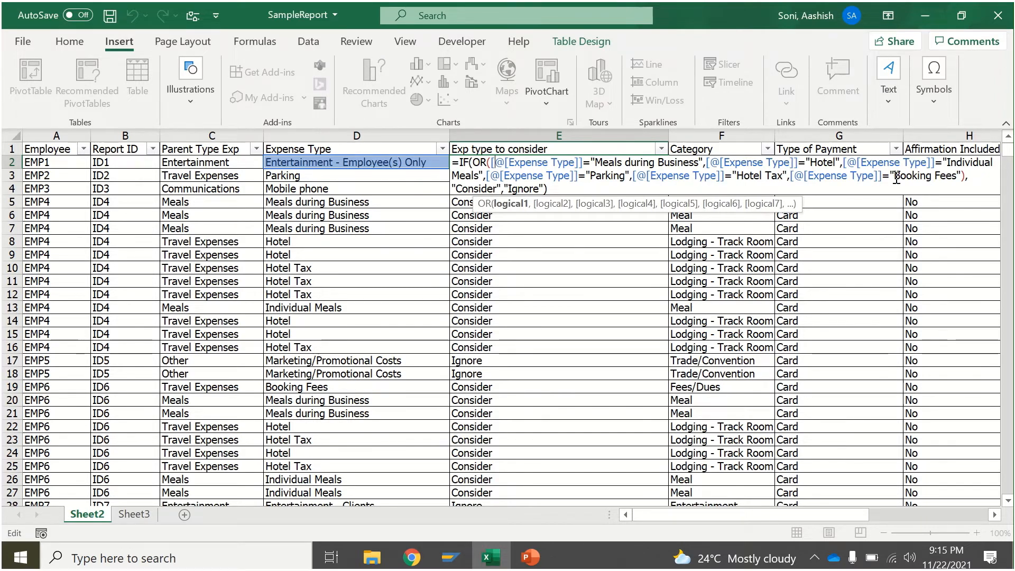
{"action": "left_click_drag", "start_coordinate": [896, 177], "coordinate": [958, 177]}
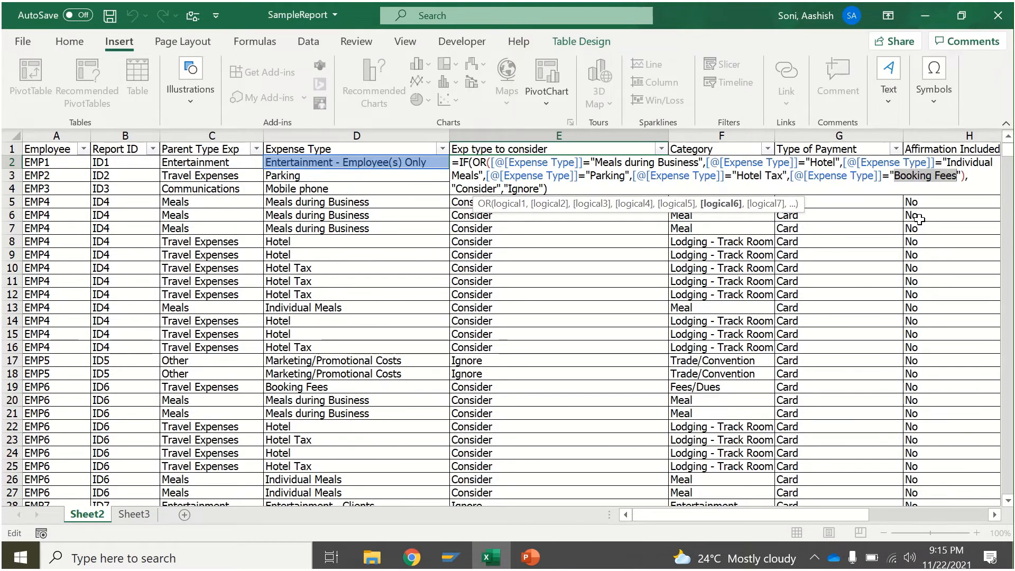
{"action": "type", "text": "Taxi"}
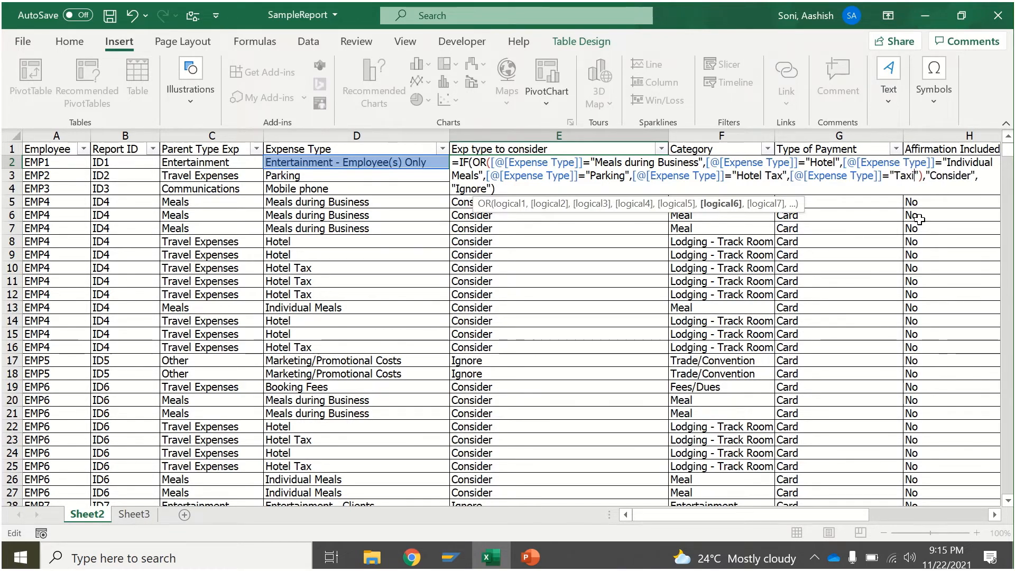
{"action": "key", "text": "Return"}
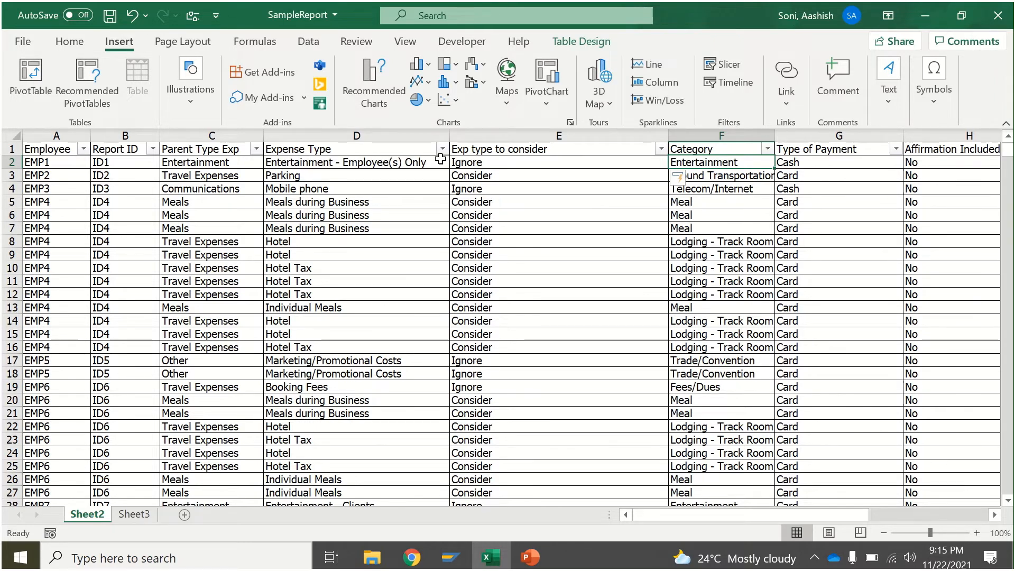
- Filter Exp type to consider to Consider only and check the remaining Expense Type values against the Sheet3 PivotTable
{"action": "left_click", "coordinate": [661, 148]}
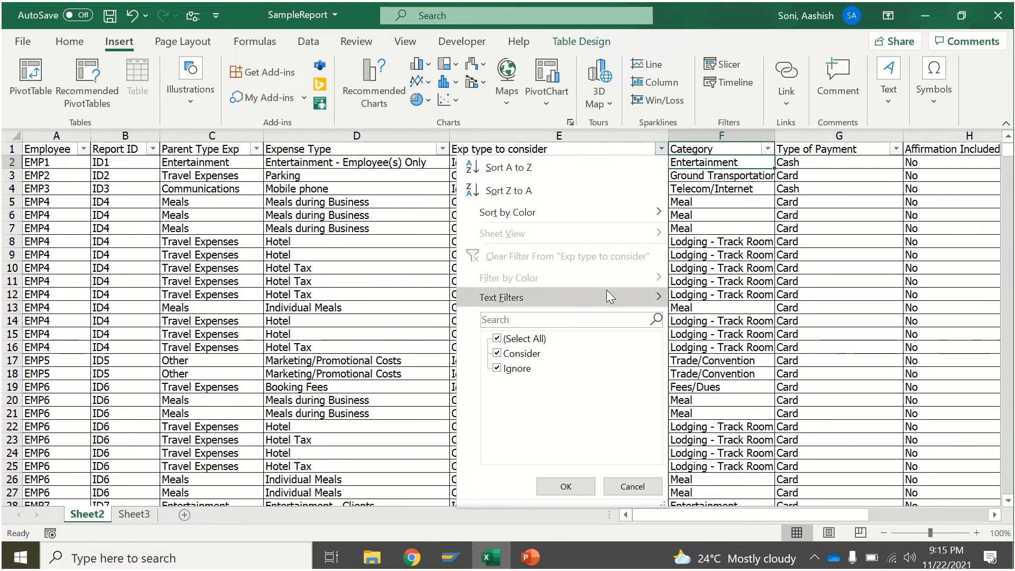
{"action": "left_click", "coordinate": [515, 368]}
{"action": "left_click", "coordinate": [561, 485]}
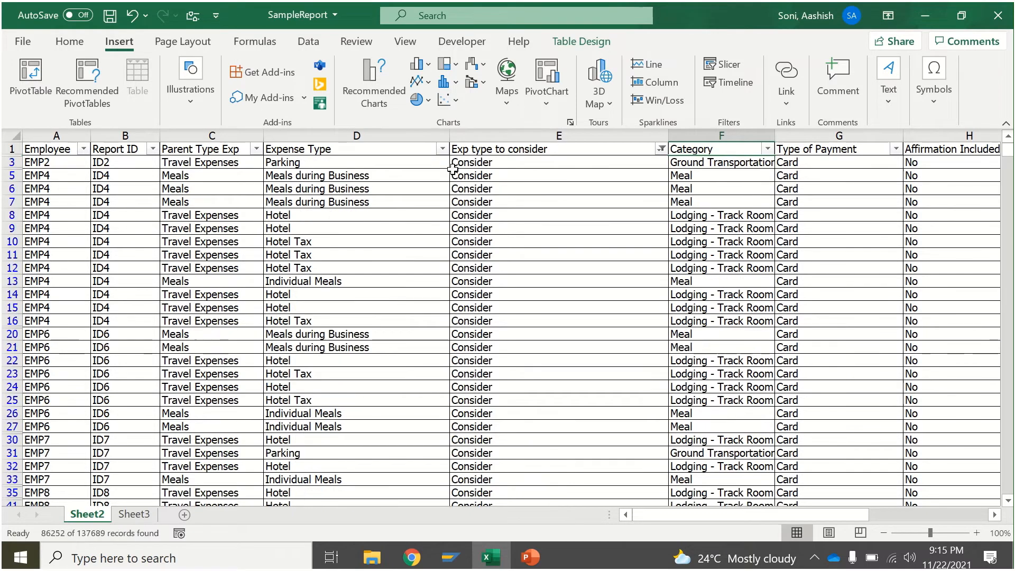
{"action": "left_click", "coordinate": [442, 149]}
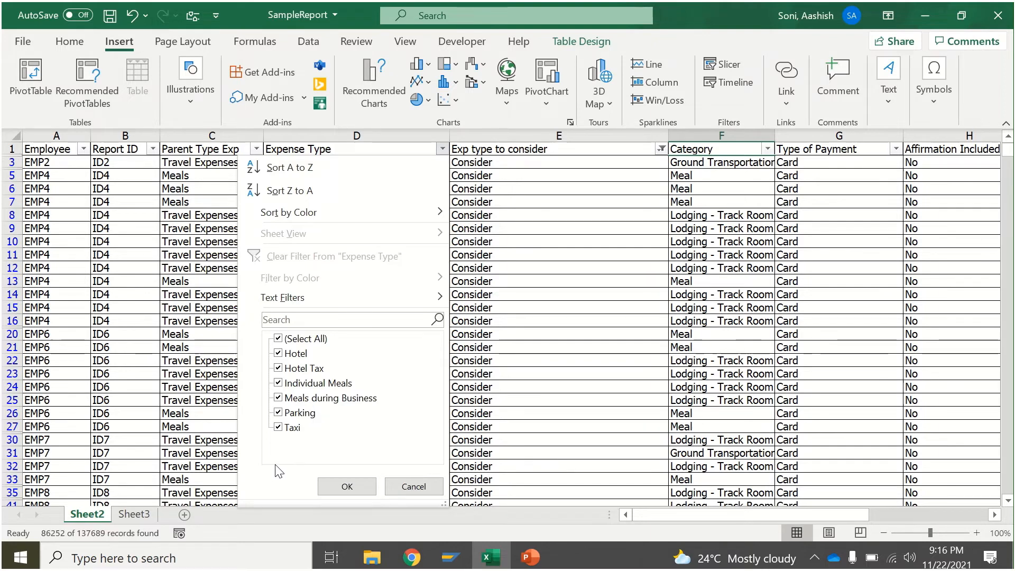
{"action": "left_click", "coordinate": [347, 486]}
{"action": "left_click", "coordinate": [134, 514]}
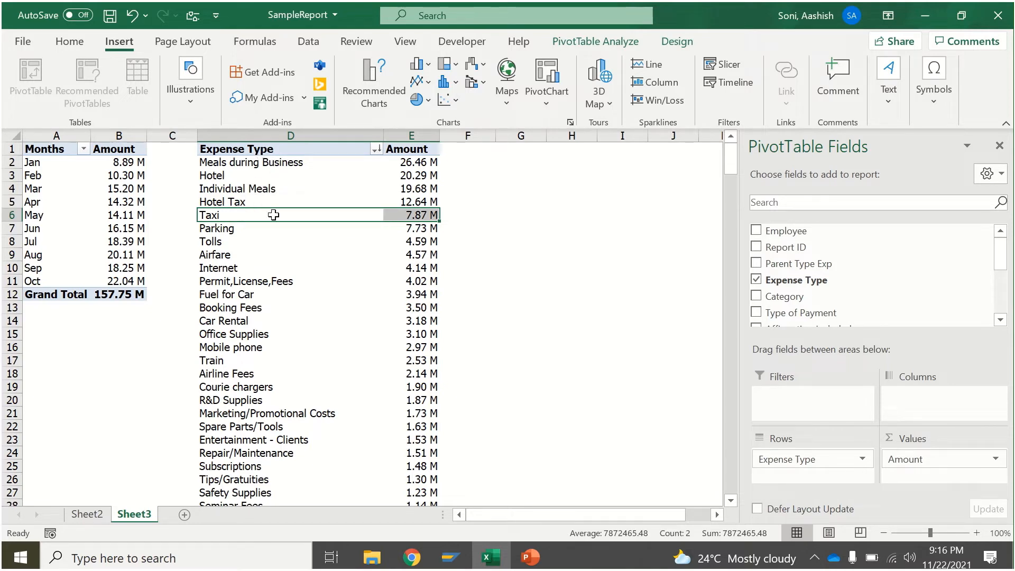
{"action": "left_click", "coordinate": [95, 514]}
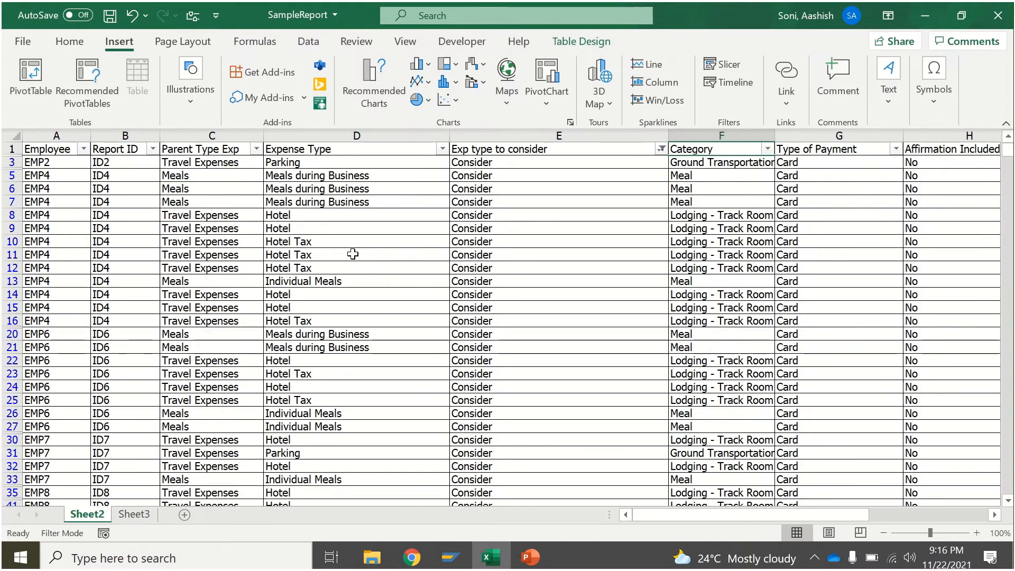
- Clear the filter from the Exp type to consider column
{"action": "left_click", "coordinate": [660, 148]}
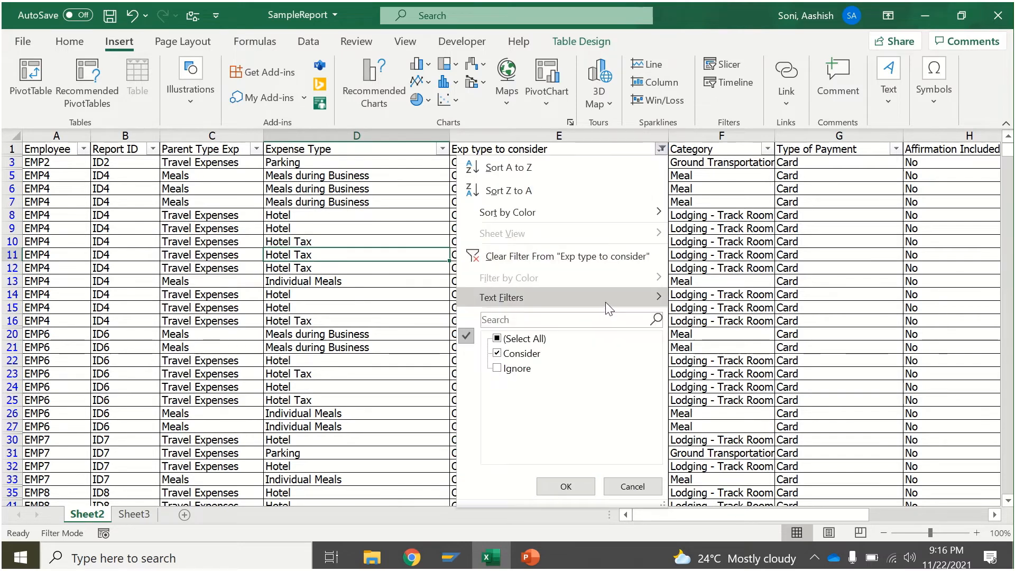
{"action": "left_click", "coordinate": [591, 265]}
{"action": "left_click", "coordinate": [415, 306]}
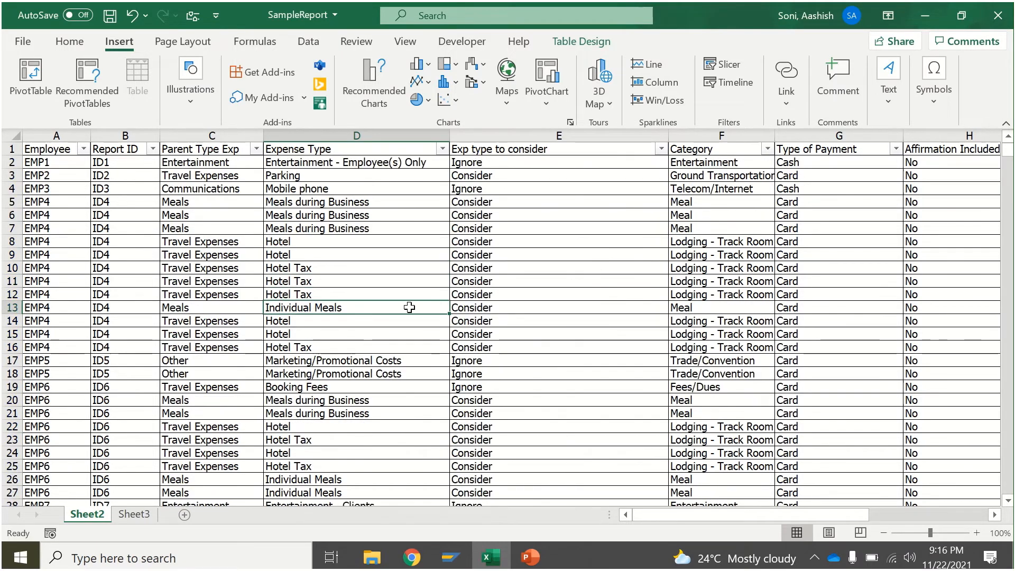
- Copy the last 15 Expense Type cells, D137676:D137690, and paste them directly below the table starting at D137691
{"action": "key", "text": "ctrl+Down"}
{"action": "key", "text": "Down"}
{"action": "key", "text": "Down"}
{"action": "key", "text": "Down"}
{"action": "key", "text": "Down"}
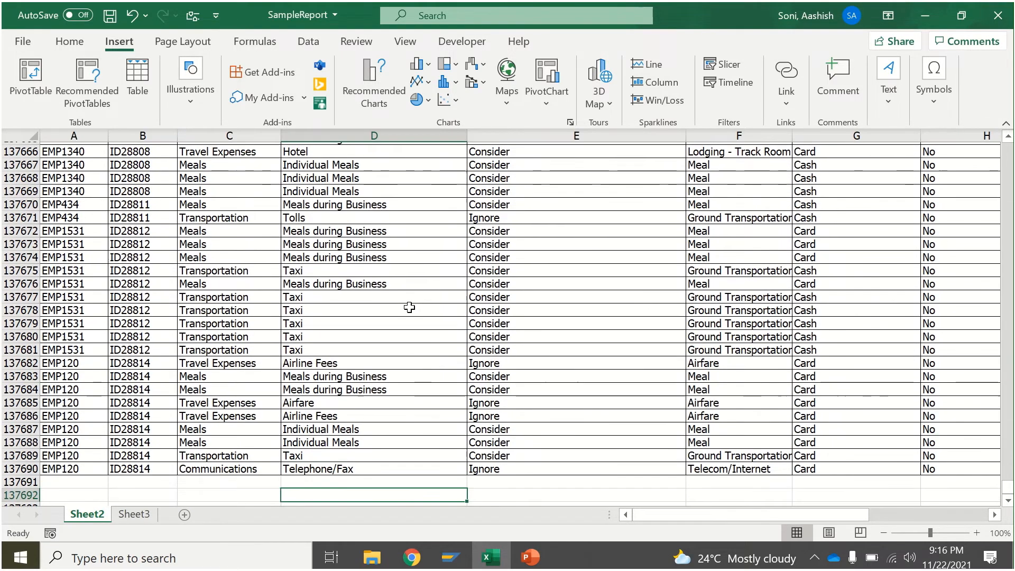
{"action": "left_click_drag", "start_coordinate": [364, 256], "coordinate": [362, 440]}
{"action": "key", "text": "ctrl+c"}
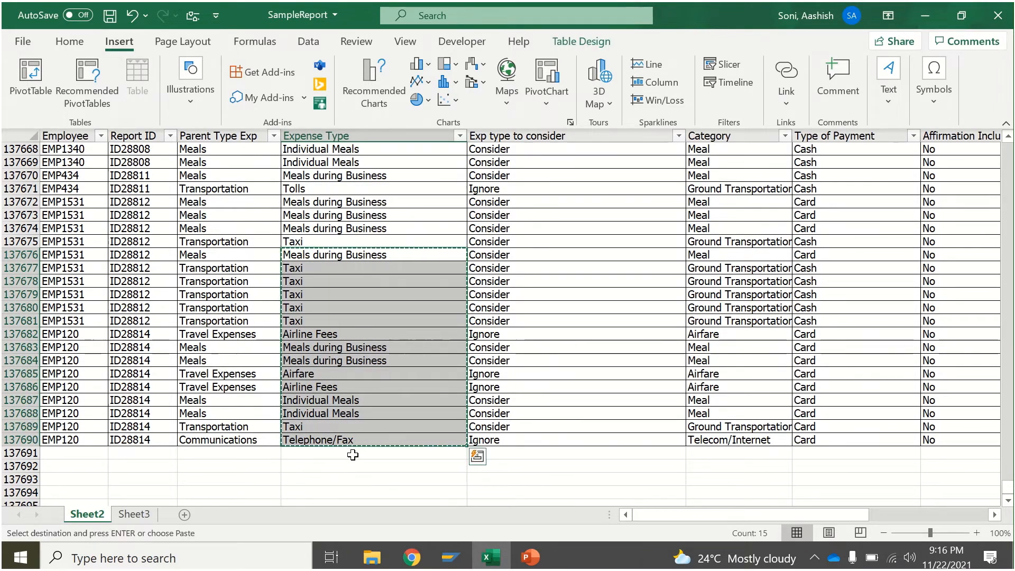
{"action": "left_click", "coordinate": [352, 454]}
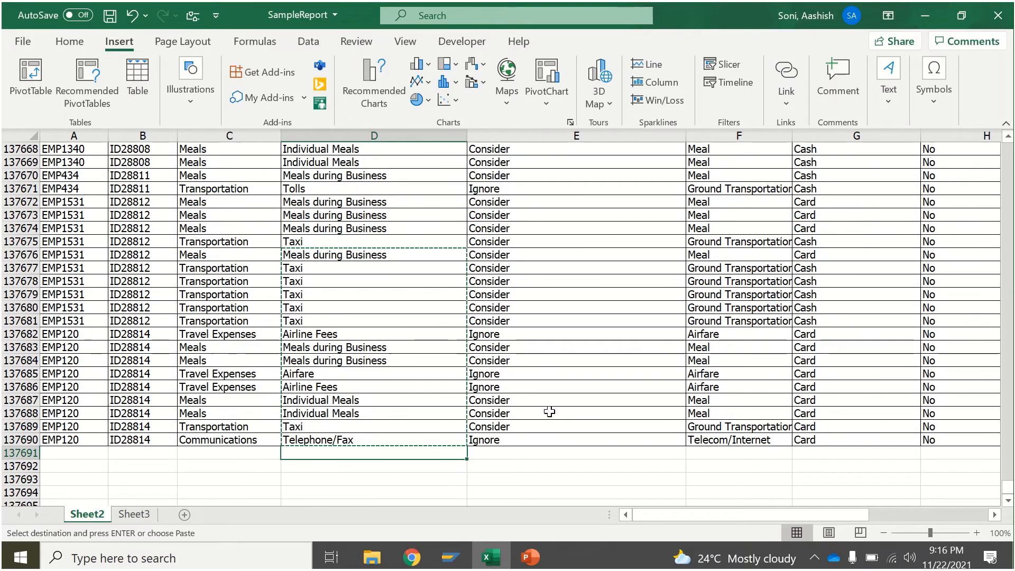
{"action": "left_click", "coordinate": [1009, 502]}
{"action": "left_click", "coordinate": [1009, 501]}
{"action": "left_click", "coordinate": [1009, 501]}
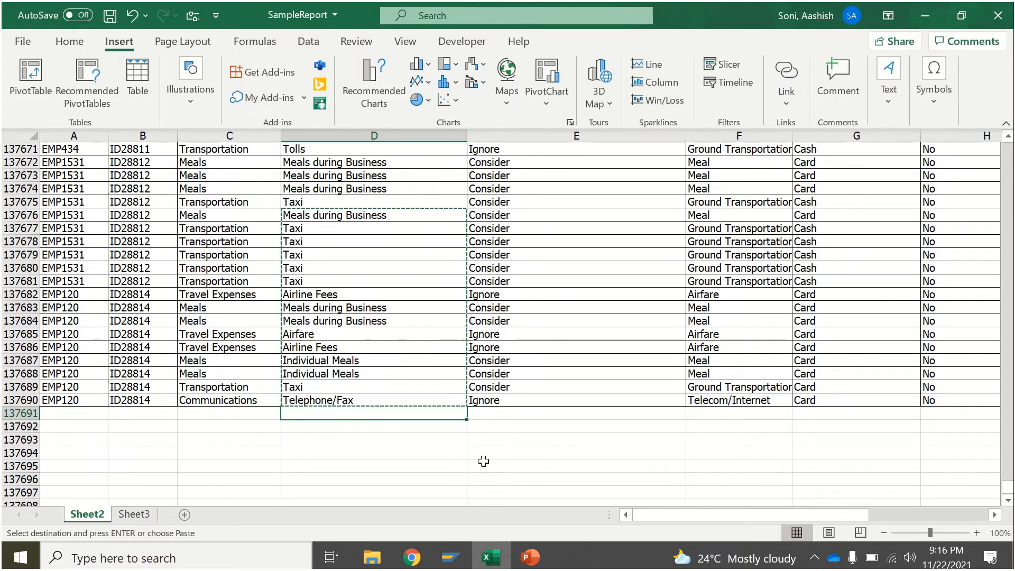
{"action": "key", "text": "ctrl+v"}
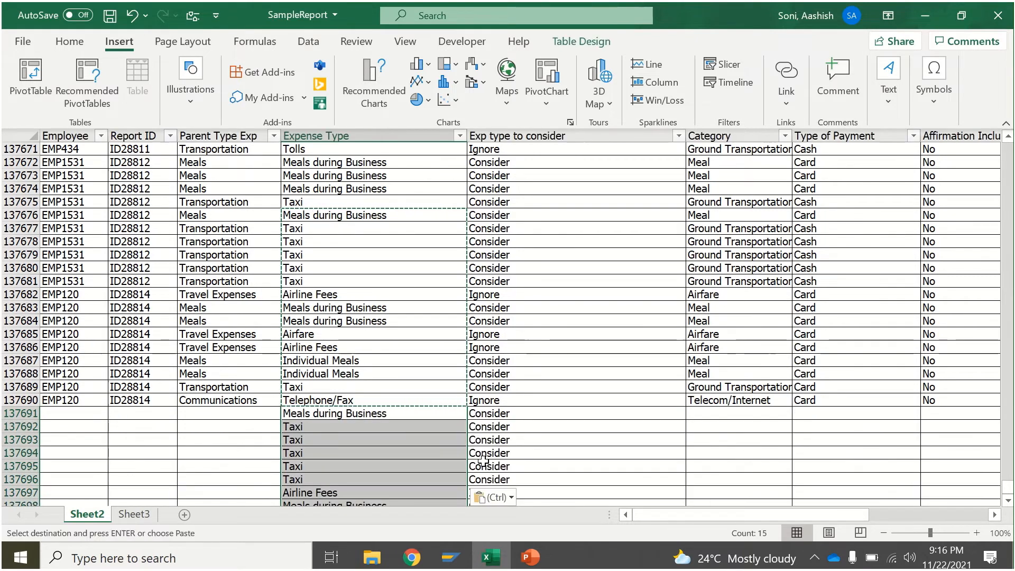
- Check the Exp type to consider values beside all the pasted rows, and undo the paste
{"action": "left_click", "coordinate": [1009, 502]}
{"action": "left_click", "coordinate": [1009, 502]}
{"action": "left_click", "coordinate": [1009, 503]}
{"action": "left_click", "coordinate": [1010, 502]}
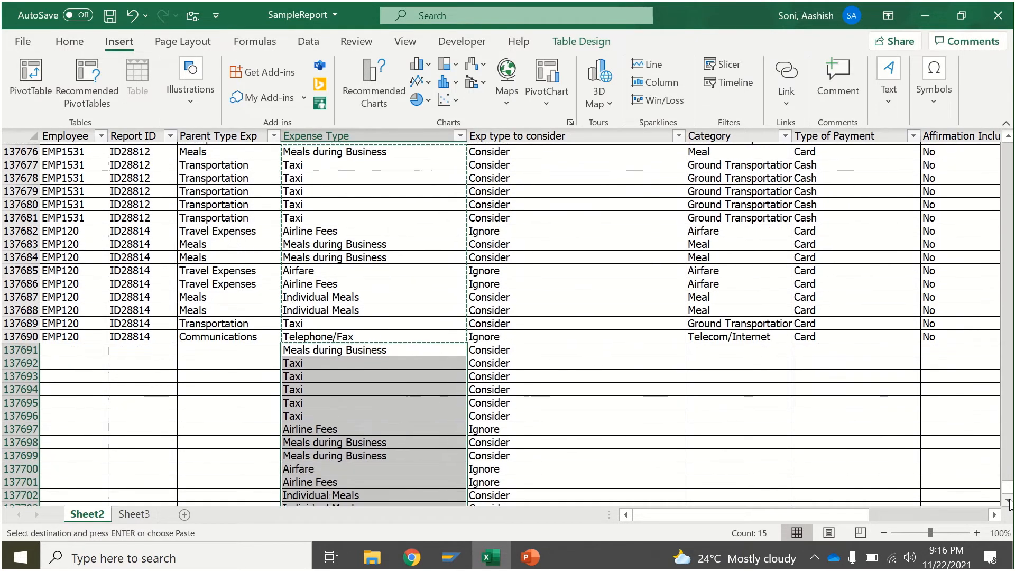
{"action": "left_click", "coordinate": [1009, 502]}
{"action": "left_click", "coordinate": [1009, 502]}
{"action": "left_click", "coordinate": [1009, 502]}
{"action": "left_click", "coordinate": [1009, 502]}
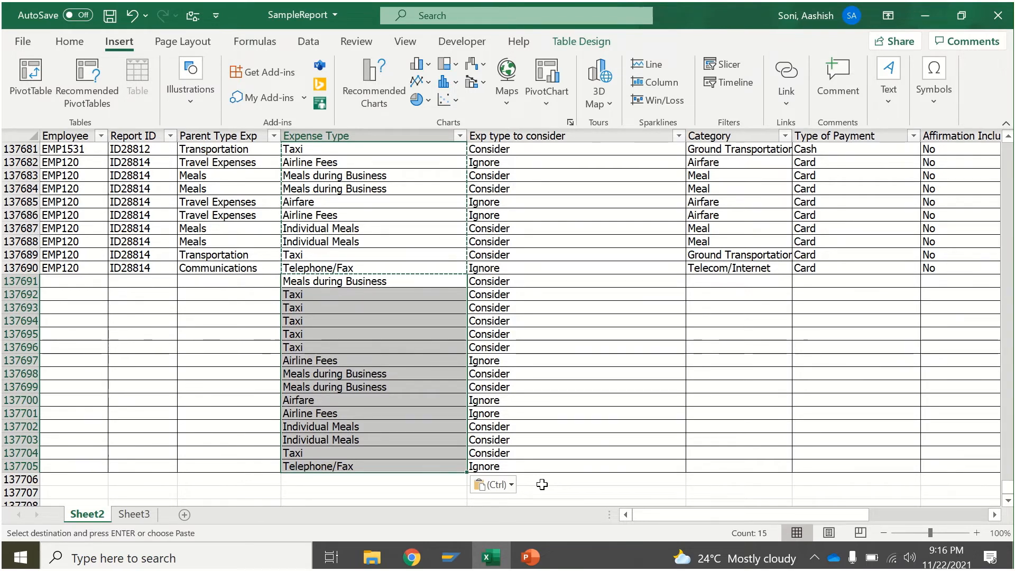
{"action": "key", "text": "ctrl+z"}
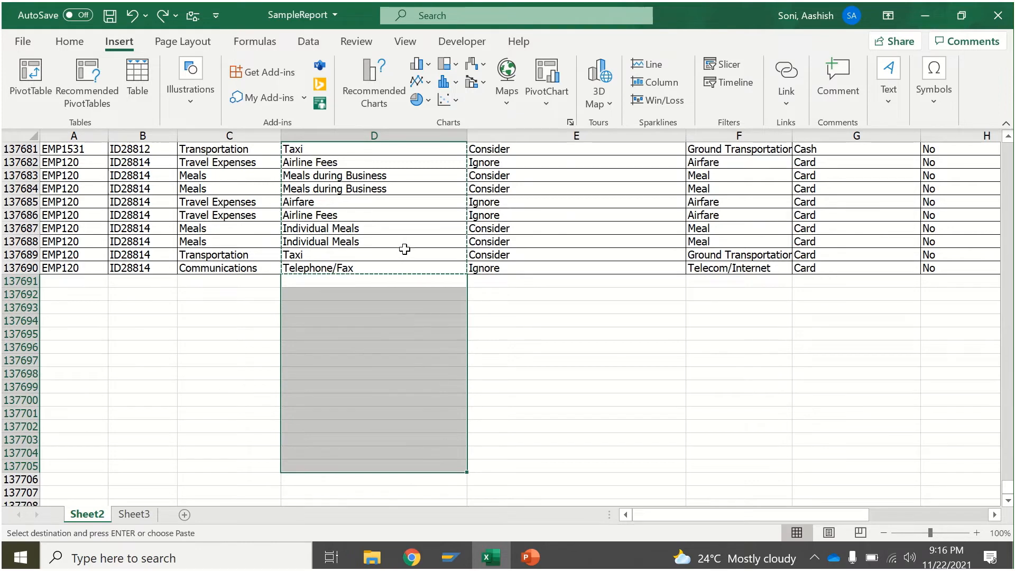
{"action": "left_click", "coordinate": [403, 250]}
- Refresh all the workbook's PivotTables with the monthly PivotTable on Sheet3 selected
{"action": "left_click", "coordinate": [137, 513]}
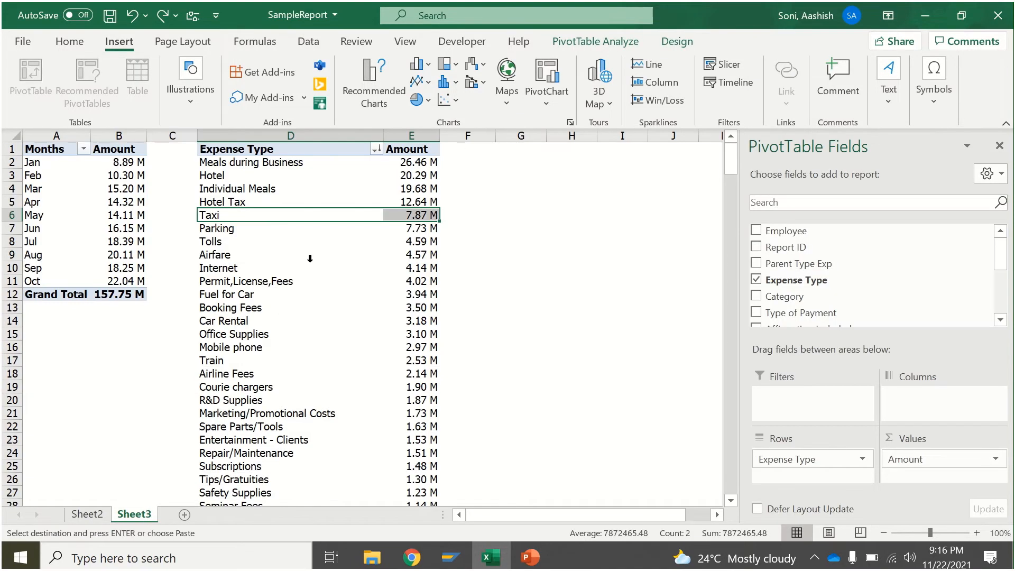
{"action": "left_click", "coordinate": [84, 243]}
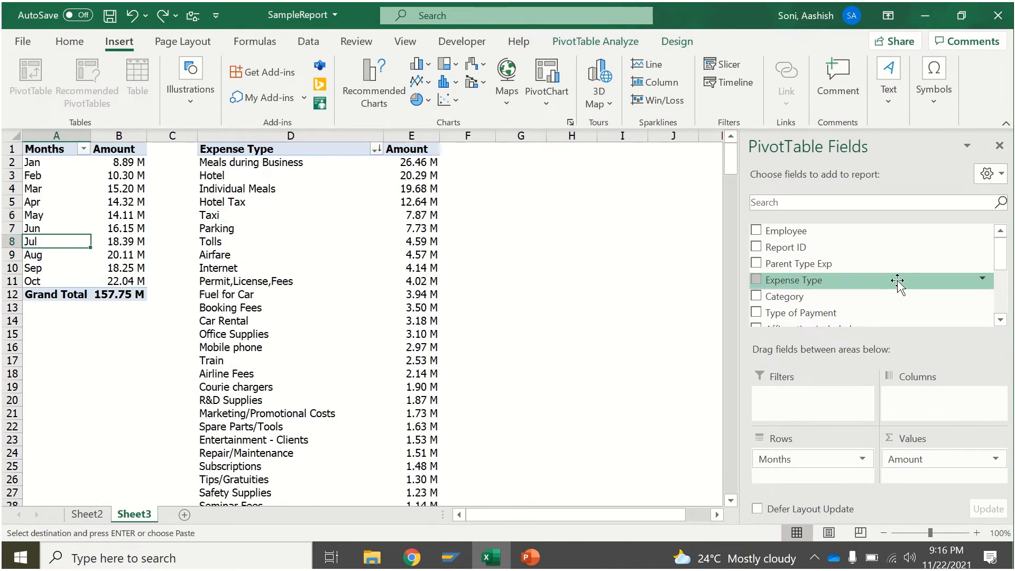
{"action": "left_click", "coordinate": [312, 41]}
{"action": "left_click", "coordinate": [276, 74]}
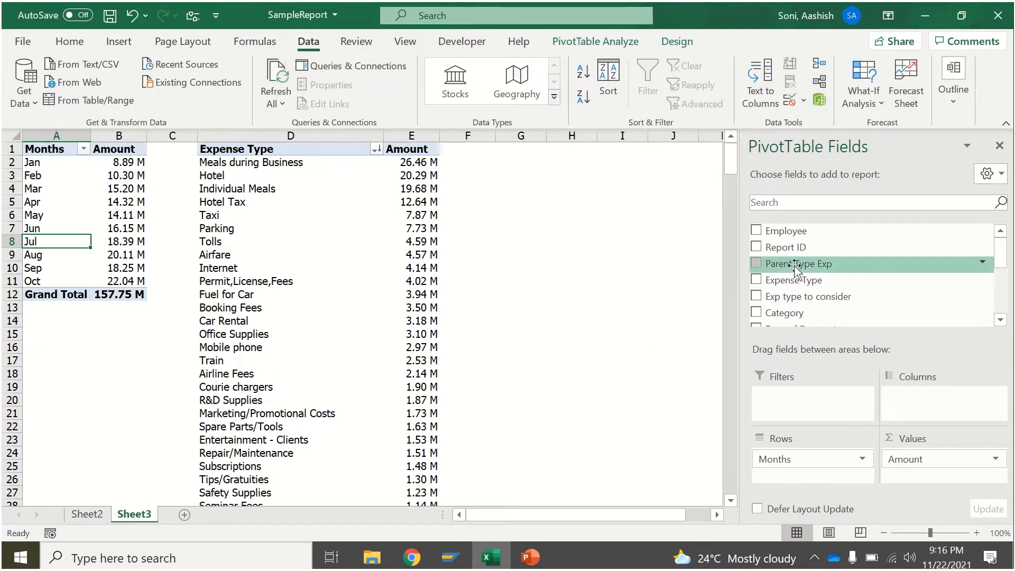
- Add Exp type to consider as a report filter on the monthly PivotTable and exclude Ignore, leaving only Consider
{"action": "left_click_drag", "start_coordinate": [799, 298], "coordinate": [802, 394]}
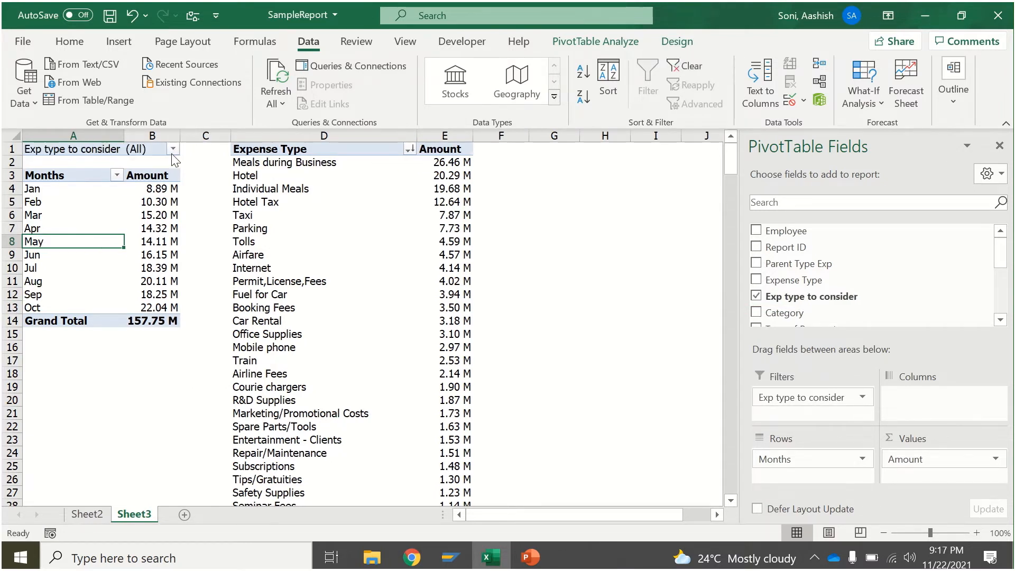
{"action": "left_click", "coordinate": [173, 149]}
{"action": "left_click", "coordinate": [31, 326]}
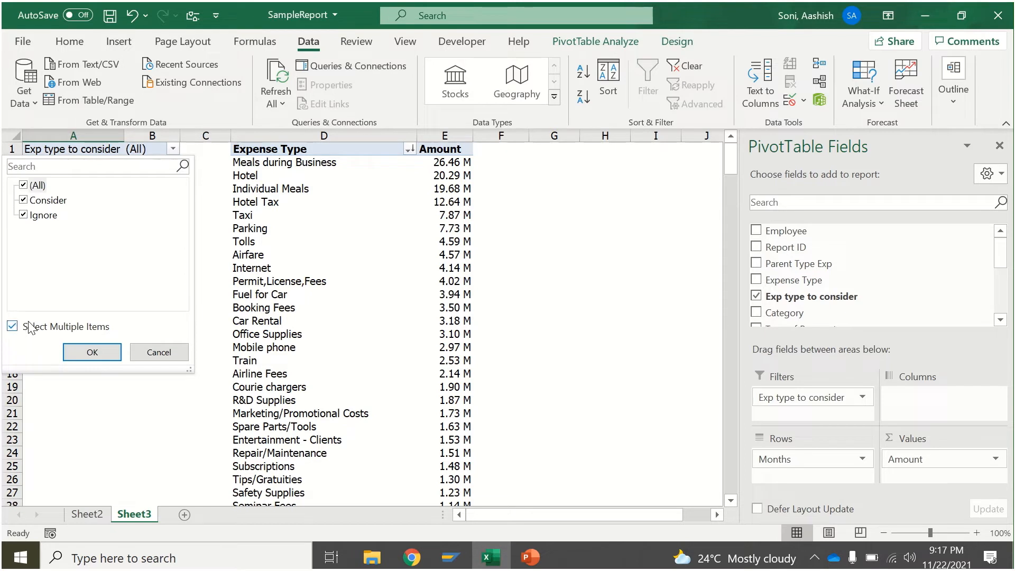
{"action": "left_click", "coordinate": [23, 215]}
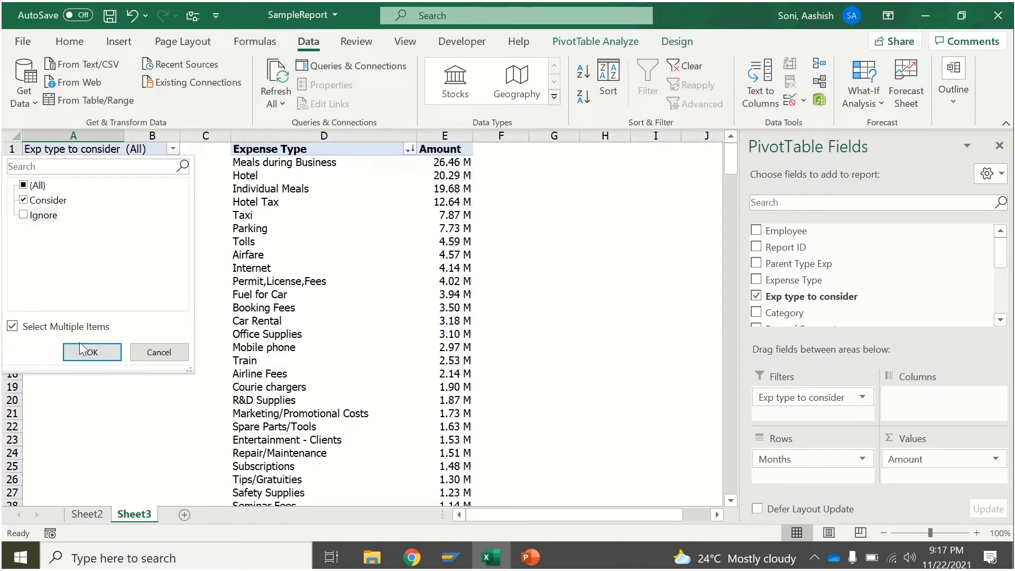
{"action": "left_click", "coordinate": [87, 351]}
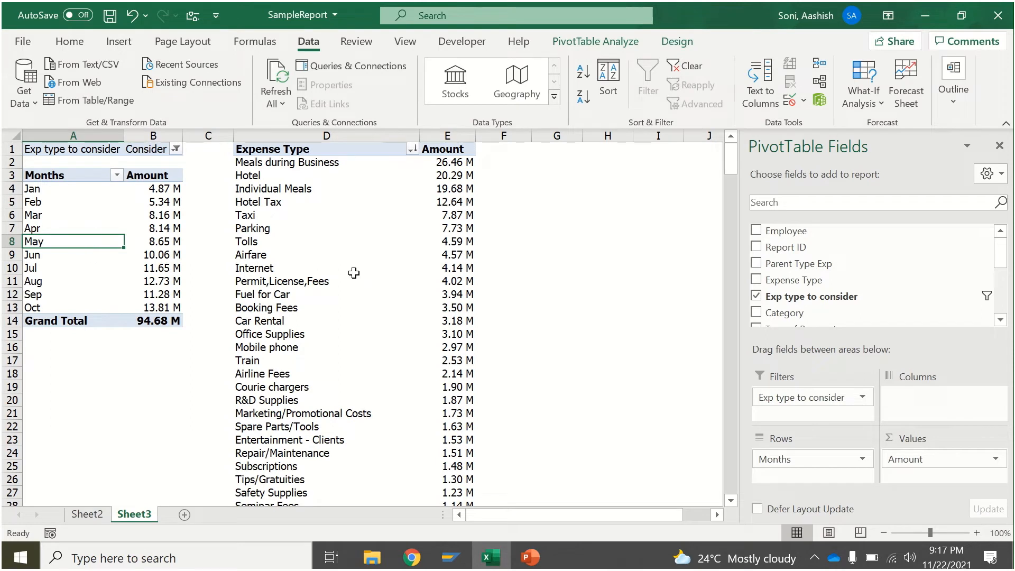
- Add Exp type to consider as a report filter on the Expense Type PivotTable and exclude Ignore, leaving only Consider
{"action": "left_click", "coordinate": [792, 298]}
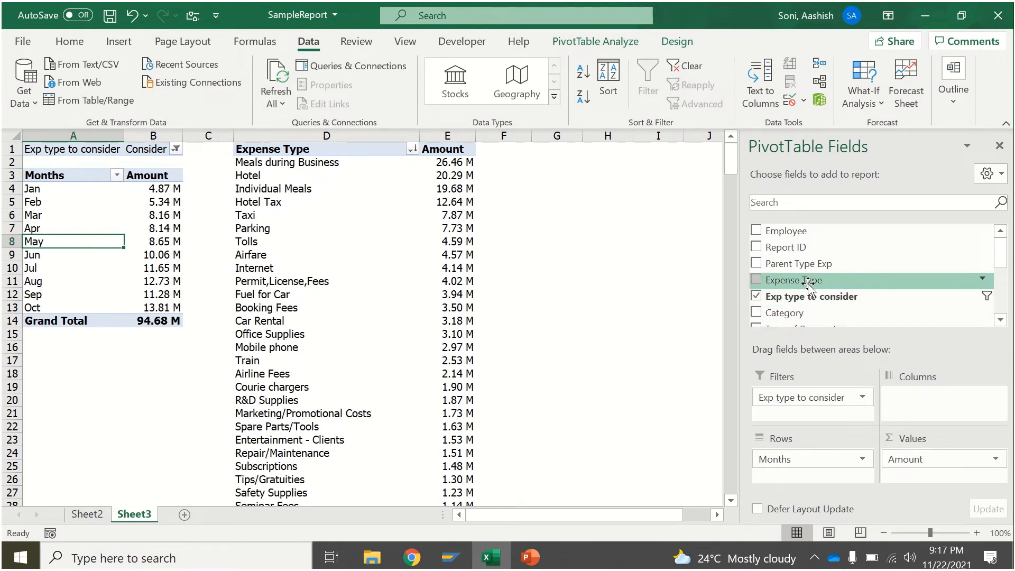
{"action": "left_click", "coordinate": [390, 284]}
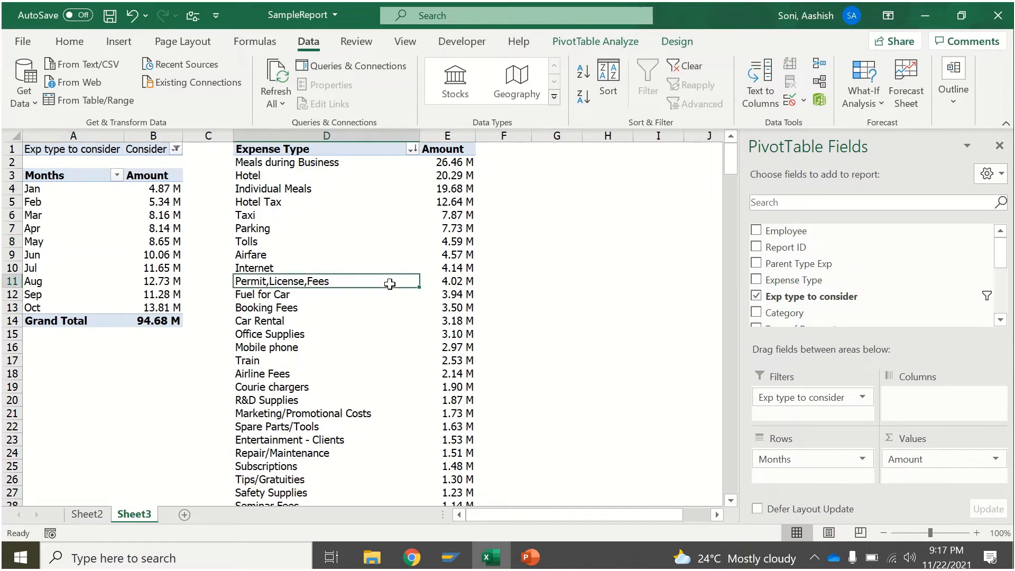
{"action": "left_click_drag", "start_coordinate": [846, 296], "coordinate": [836, 398]}
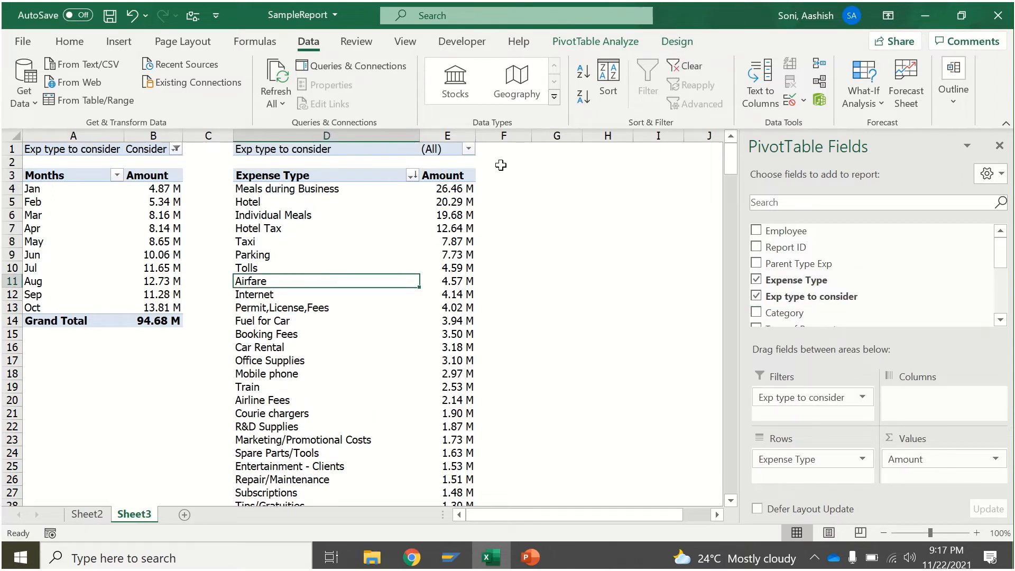
{"action": "left_click", "coordinate": [468, 149]}
{"action": "left_click", "coordinate": [334, 328]}
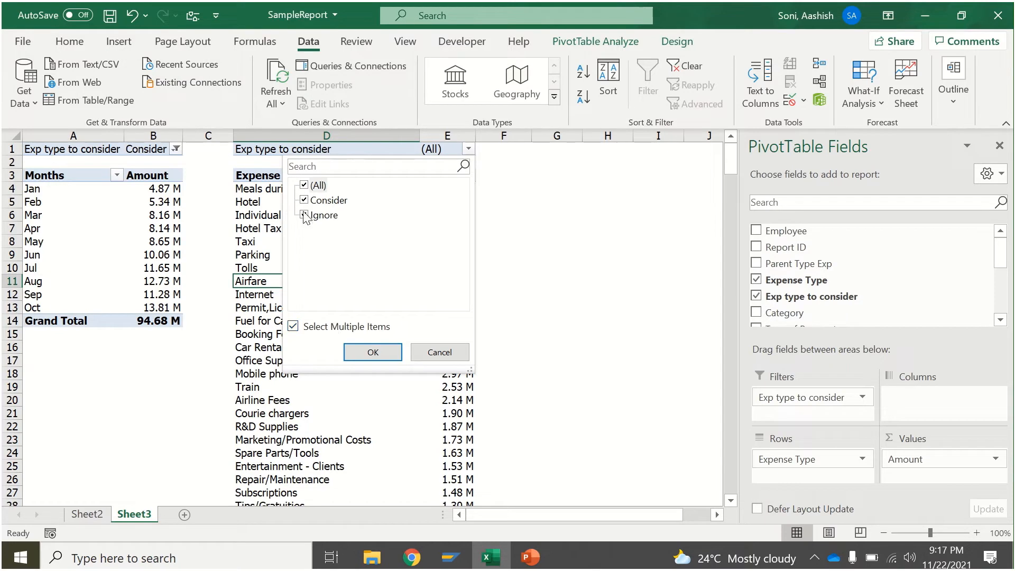
{"action": "left_click", "coordinate": [307, 215]}
{"action": "left_click", "coordinate": [378, 353]}
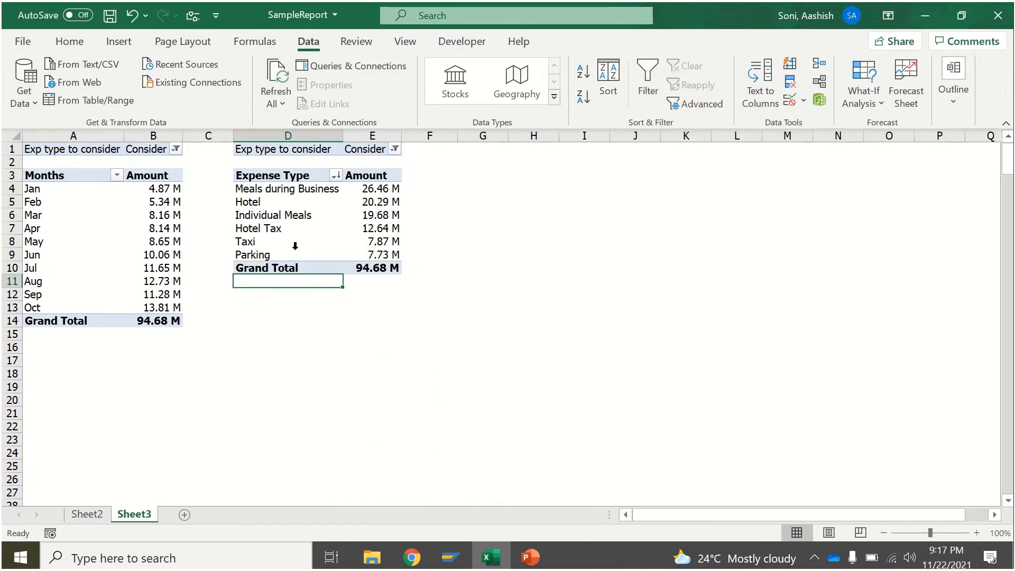
{"action": "left_click_drag", "start_coordinate": [272, 188], "coordinate": [376, 268]}
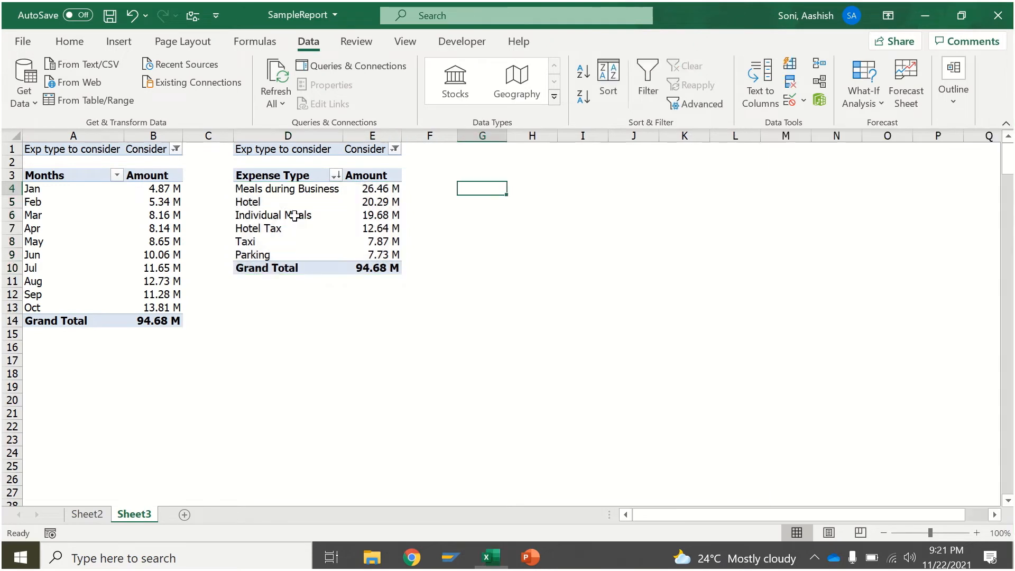
- Insert two blank columns at column C, between the monthly and Expense Type PivotTables
{"action": "left_click", "coordinate": [162, 235]}
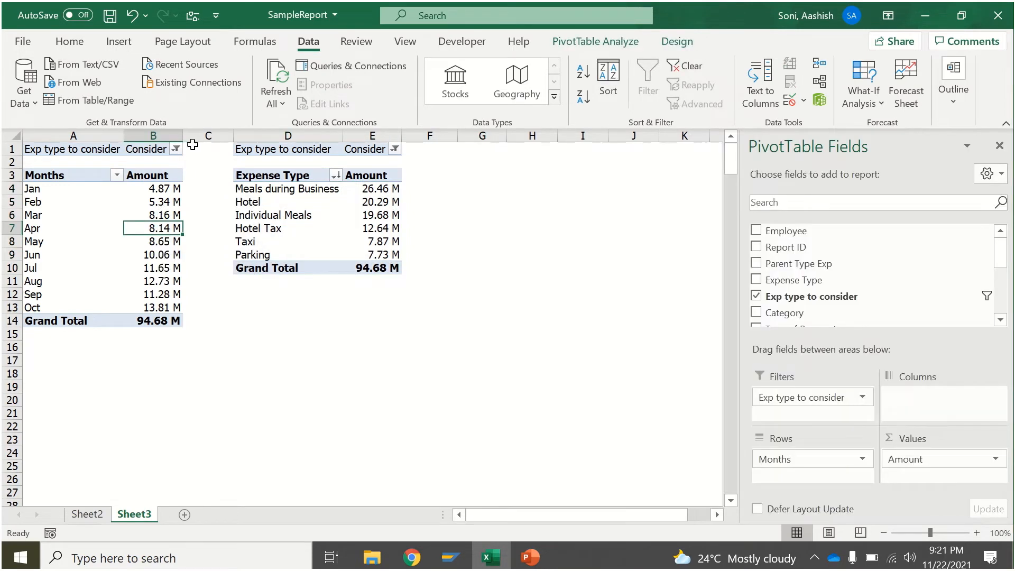
{"action": "left_click", "coordinate": [199, 138]}
{"action": "right_click", "coordinate": [199, 140]}
{"action": "left_click", "coordinate": [240, 272]}
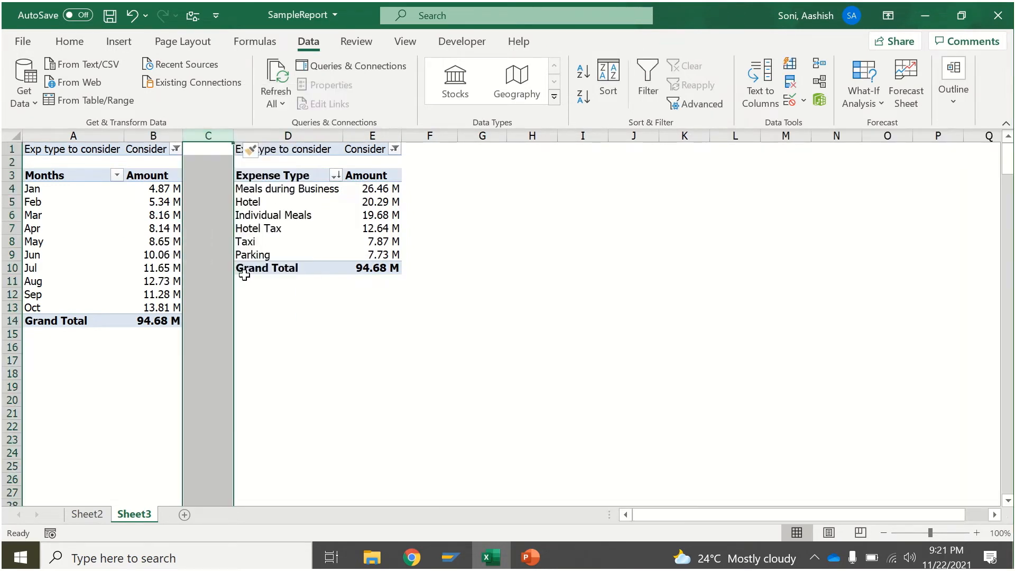
{"action": "right_click", "coordinate": [214, 139]}
{"action": "left_click", "coordinate": [251, 273]}
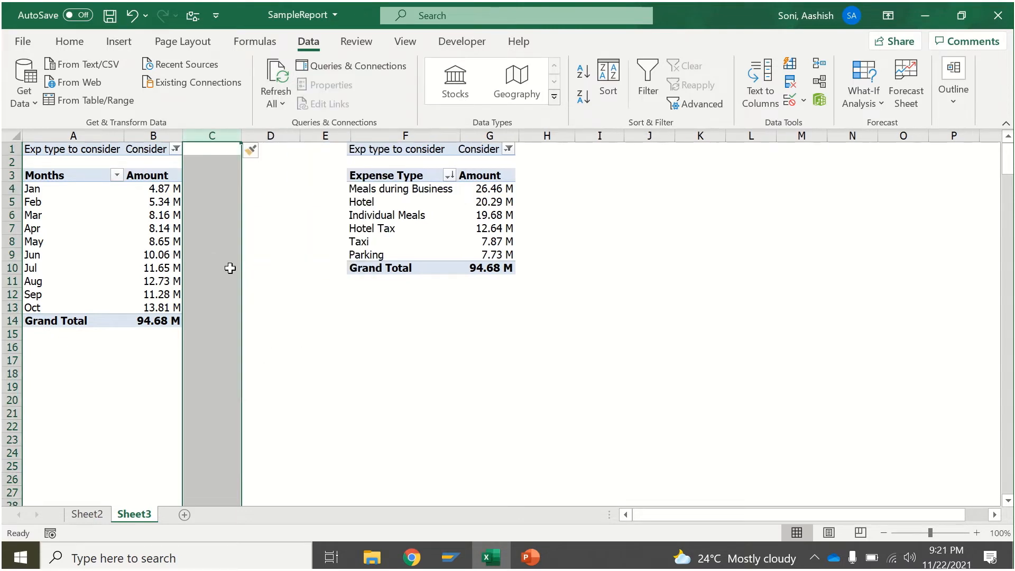
- Add Total Amount a second time as a value field in the monthly PivotTable
{"action": "left_click", "coordinate": [164, 215]}
{"action": "left_click_drag", "start_coordinate": [164, 186], "coordinate": [165, 308]}
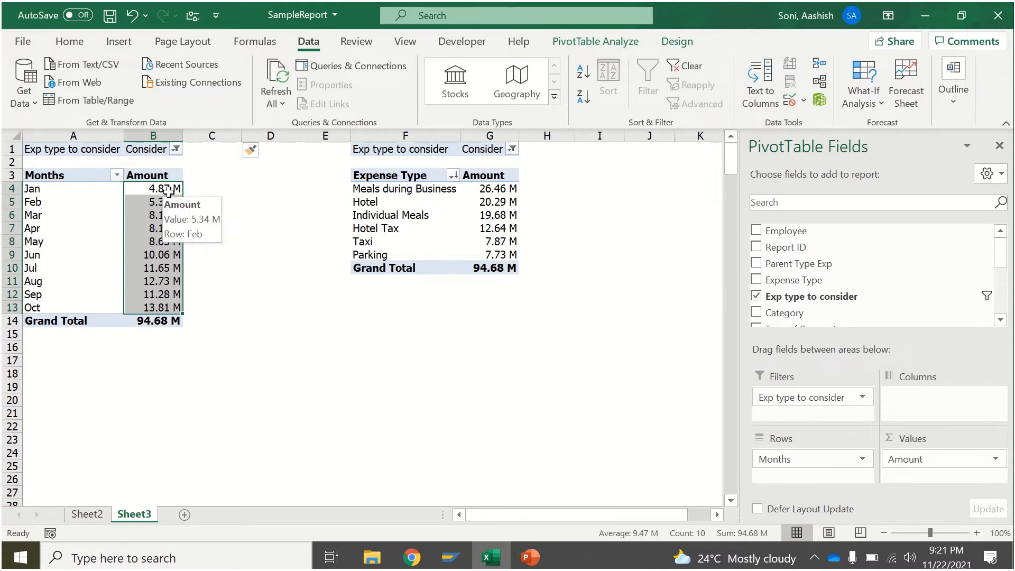
{"action": "left_click", "coordinate": [168, 200]}
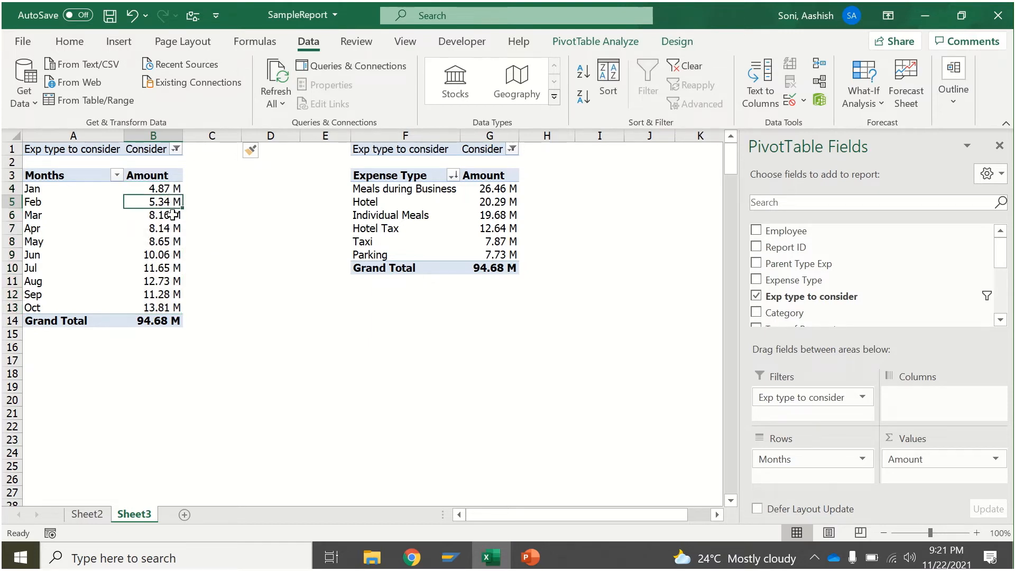
{"action": "left_click", "coordinate": [168, 188]}
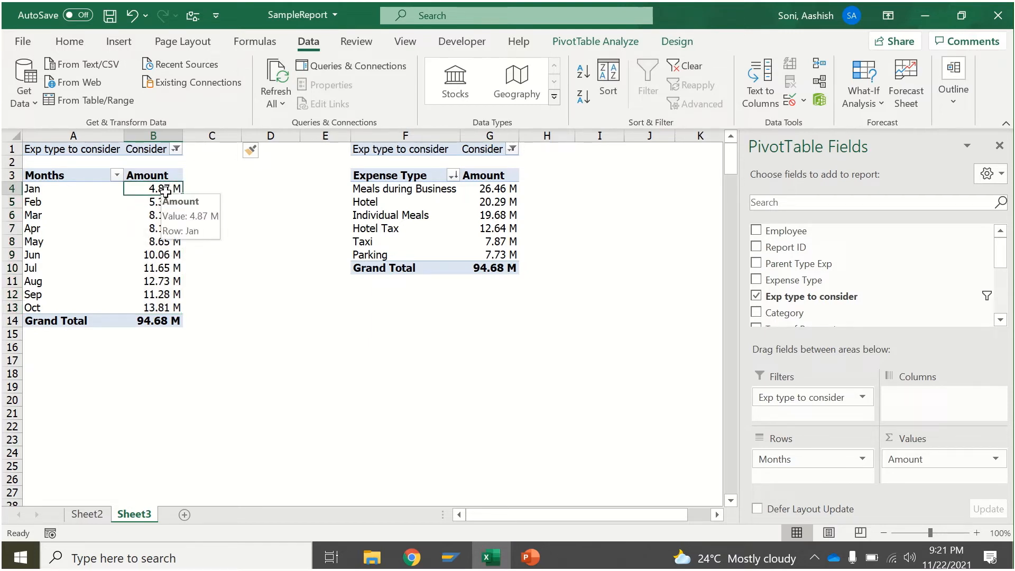
{"action": "left_click_drag", "start_coordinate": [1000, 253], "coordinate": [1000, 298]}
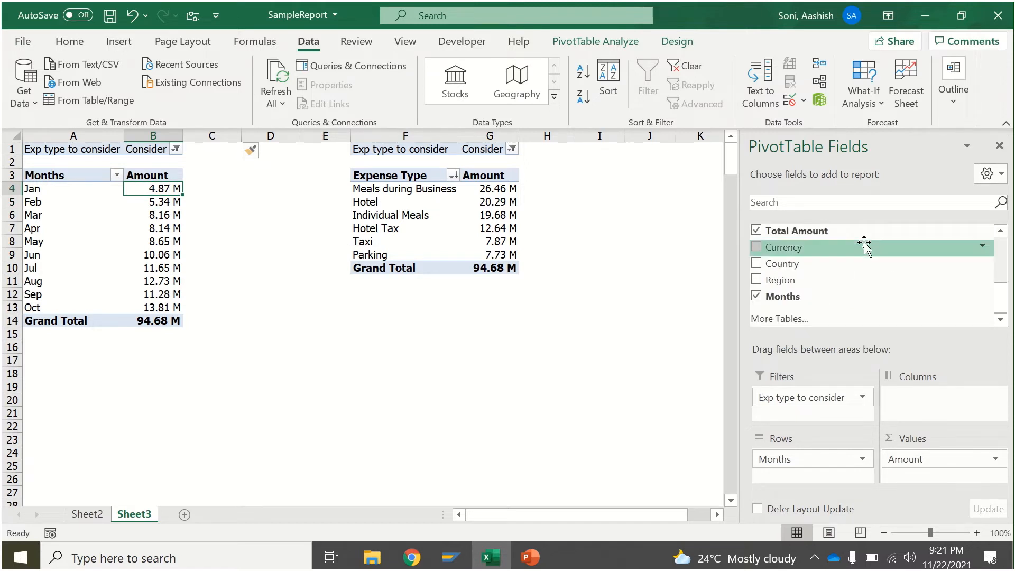
{"action": "left_click_drag", "start_coordinate": [863, 232], "coordinate": [961, 484]}
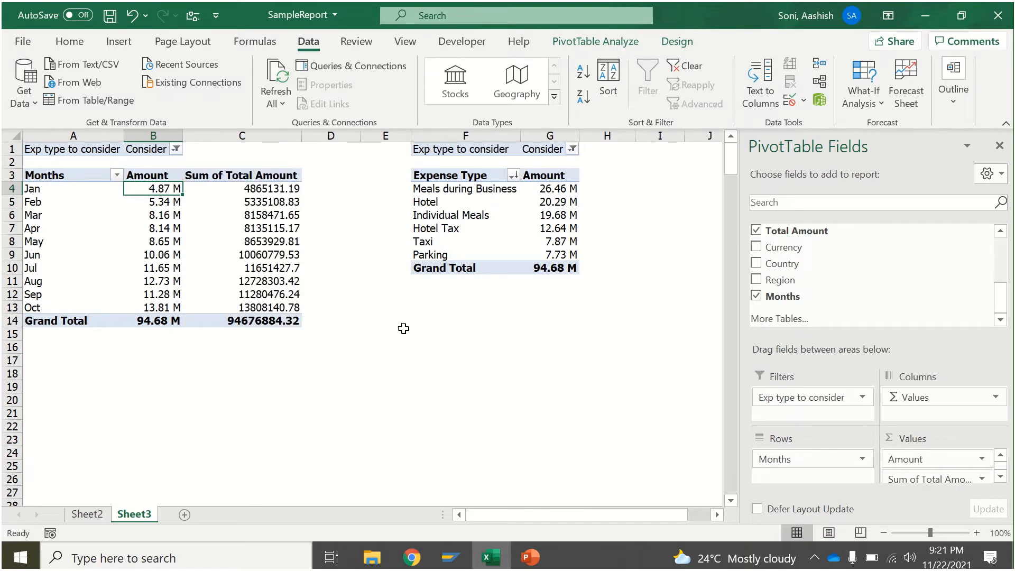
- Rename the monthly PivotTable's Sum of Total Amount value field as % change
{"action": "left_click", "coordinate": [236, 189]}
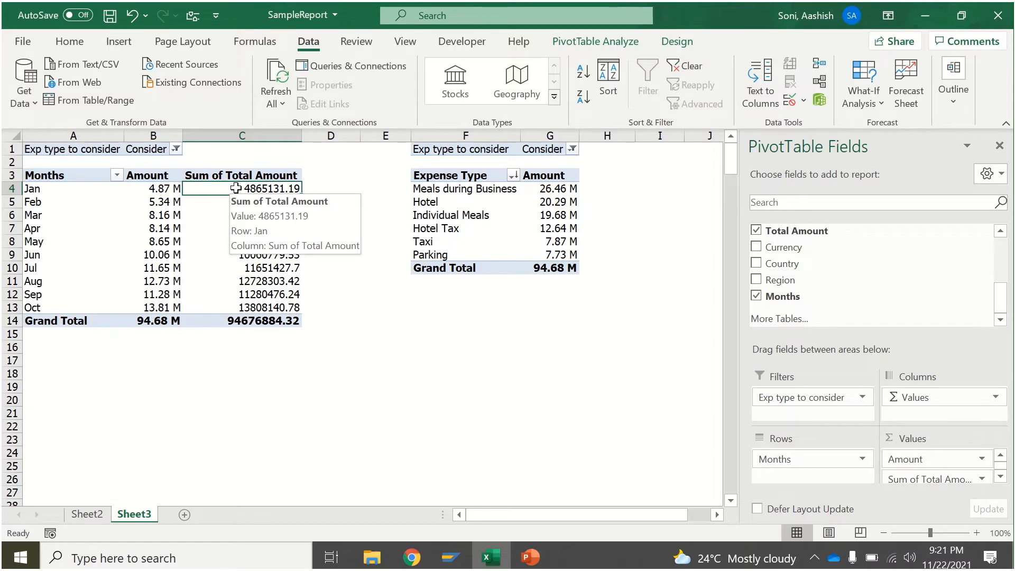
{"action": "left_click", "coordinate": [232, 175]}
{"action": "double_click", "coordinate": [233, 175]}
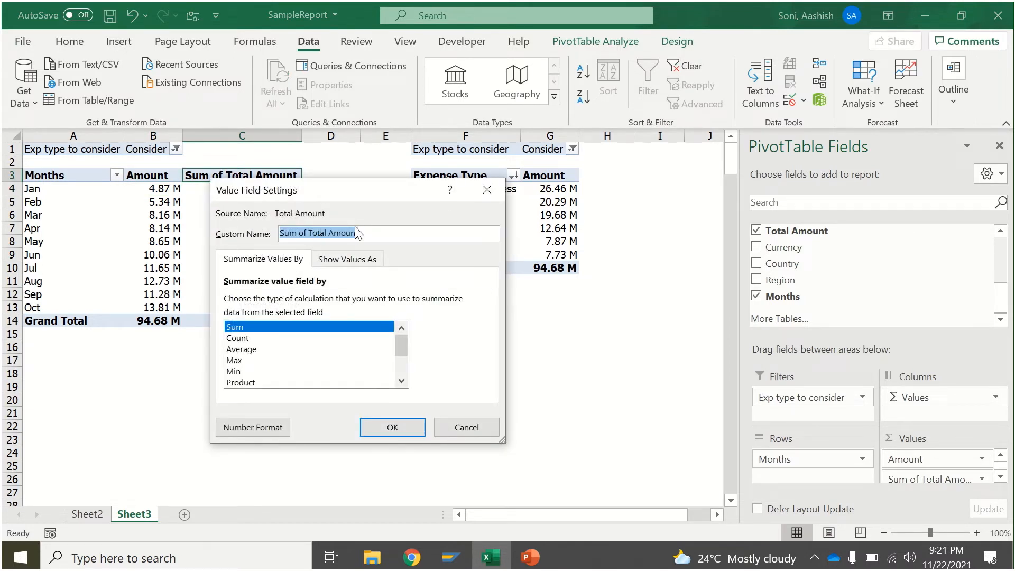
{"action": "type", "text": "% chan"}
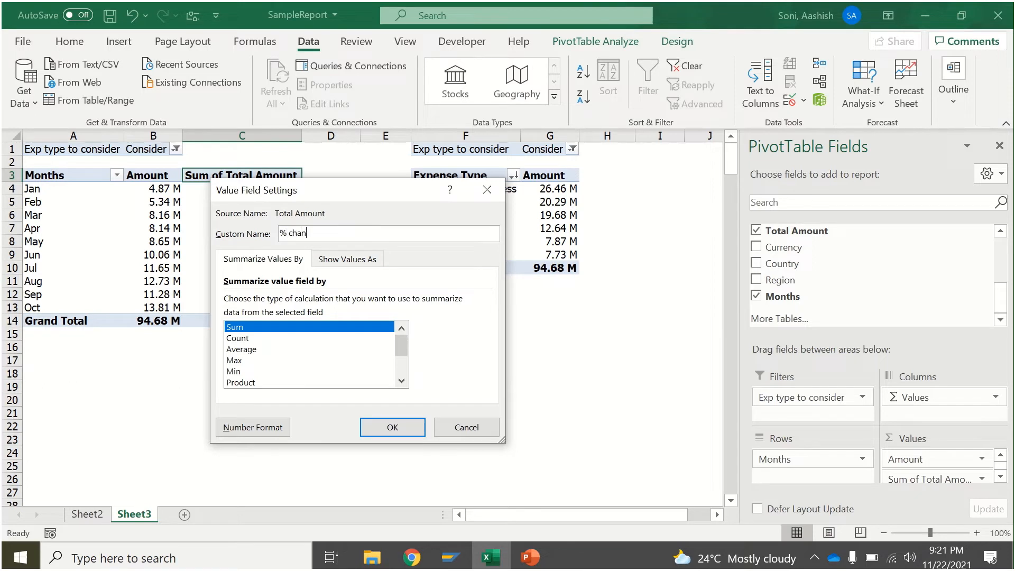
{"action": "type", "text": "ge"}
{"action": "key", "text": "Return"}
- Show the % change values as % Difference From, with Months as base field and (previous) as base item
{"action": "left_click", "coordinate": [246, 190]}
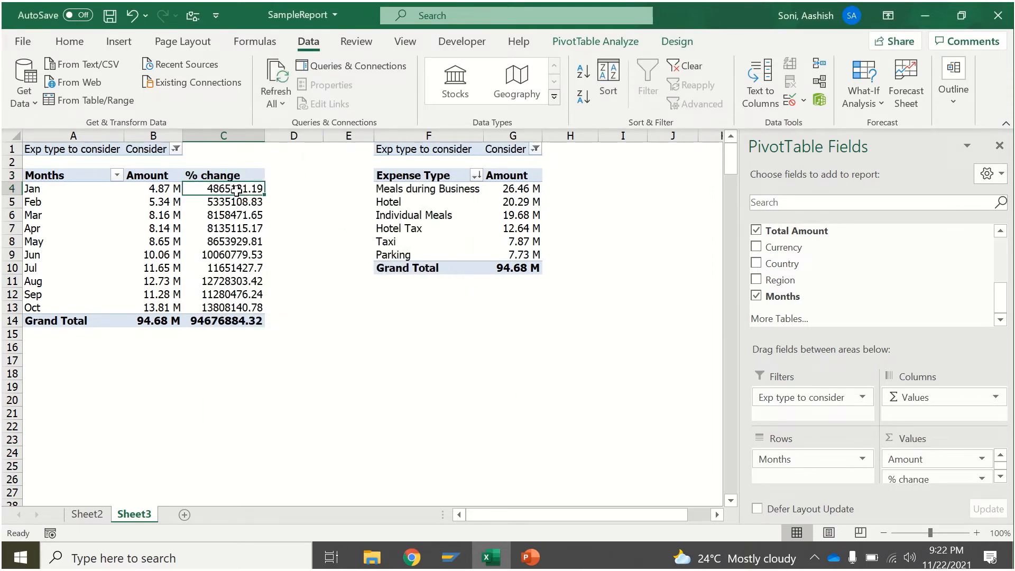
{"action": "right_click", "coordinate": [235, 191]}
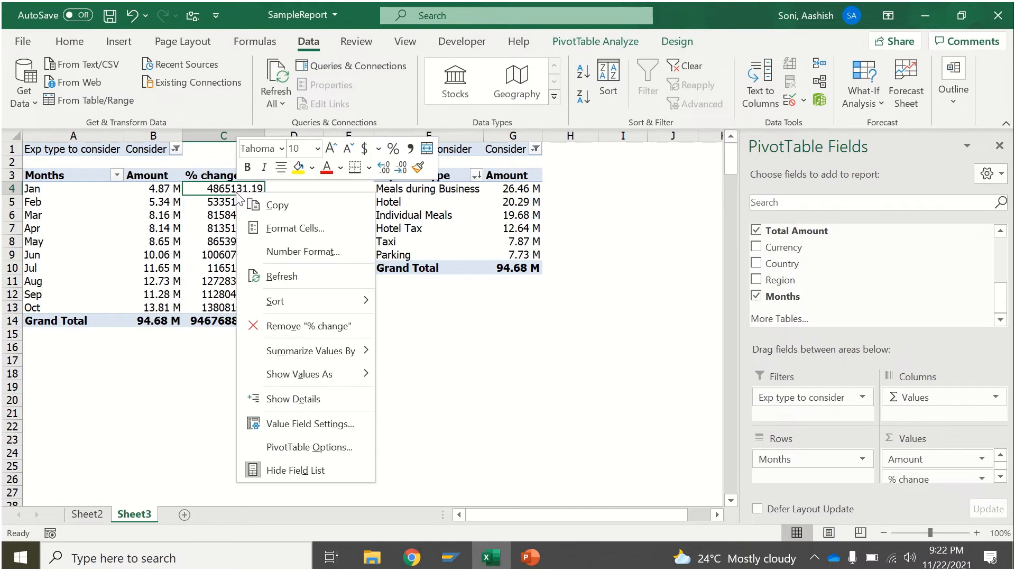
{"action": "mouse_move", "coordinate": [294, 368]}
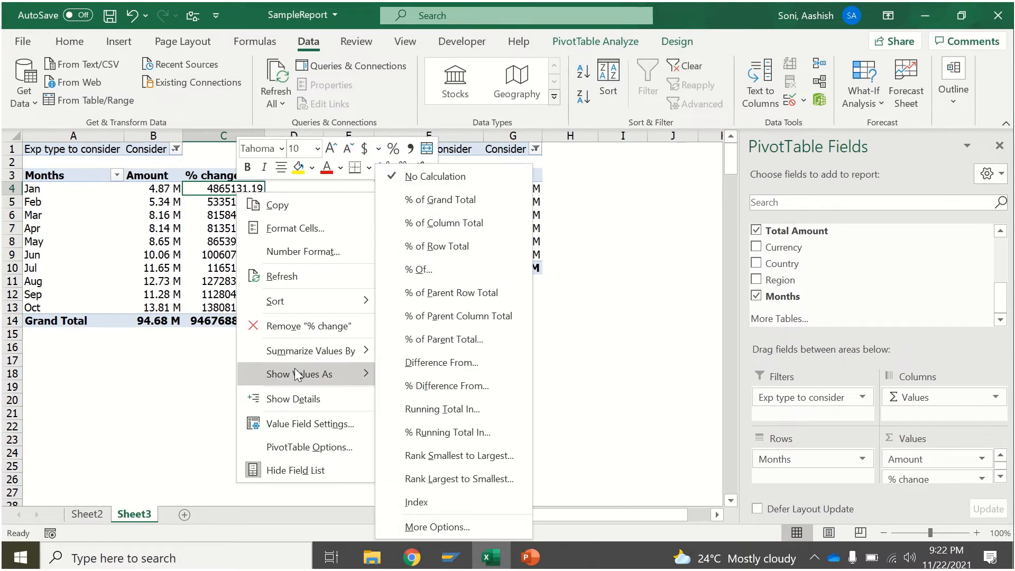
{"action": "left_click", "coordinate": [440, 387]}
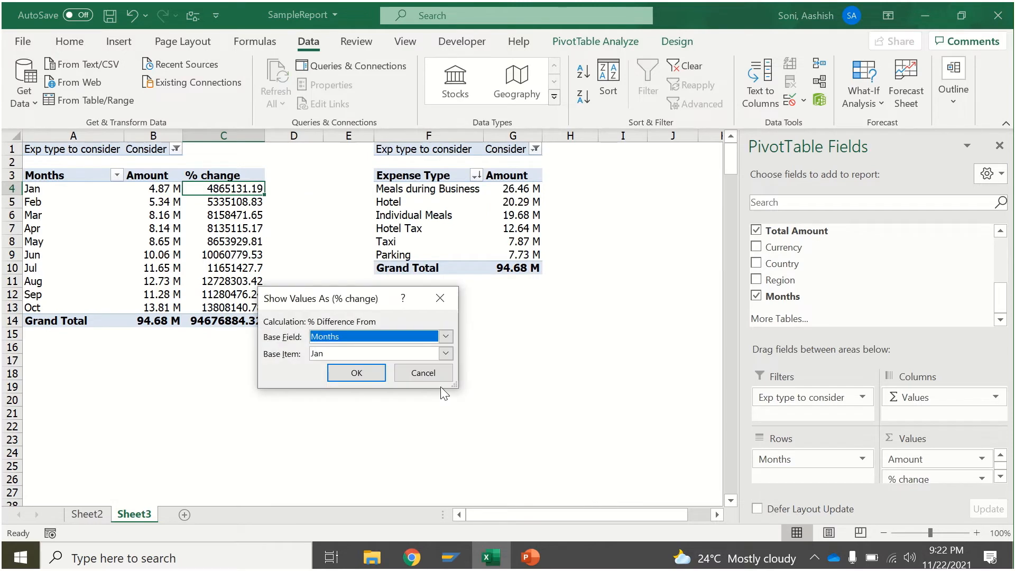
{"action": "left_click", "coordinate": [384, 337]}
{"action": "left_click", "coordinate": [383, 351]}
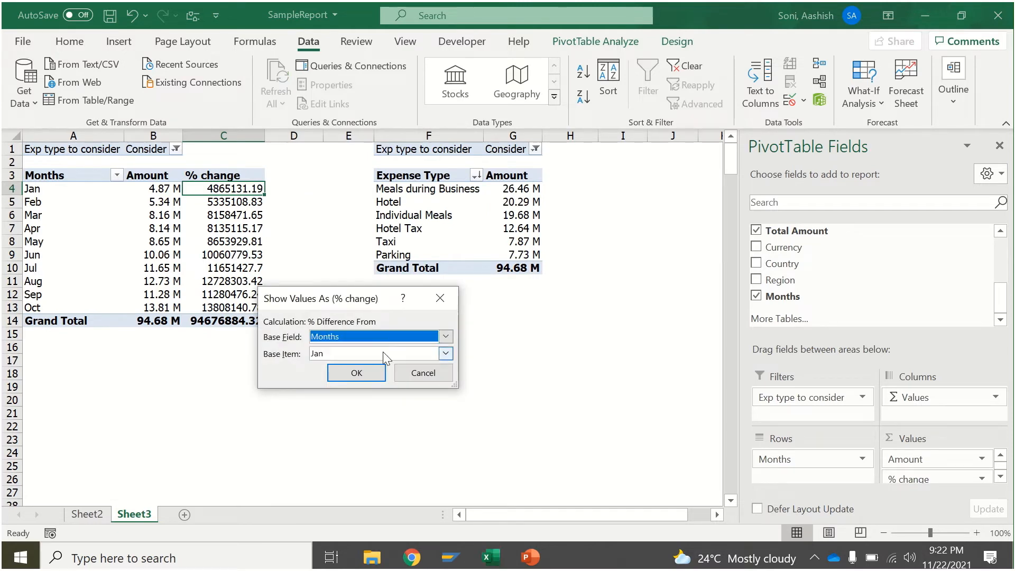
{"action": "left_click", "coordinate": [383, 351]}
{"action": "left_click", "coordinate": [347, 93]}
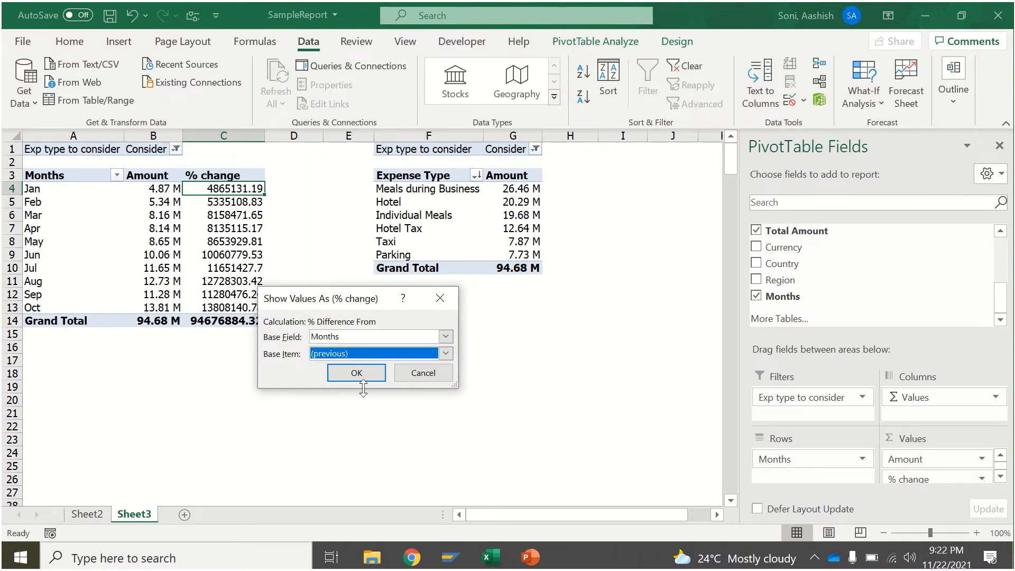
{"action": "left_click", "coordinate": [356, 373]}
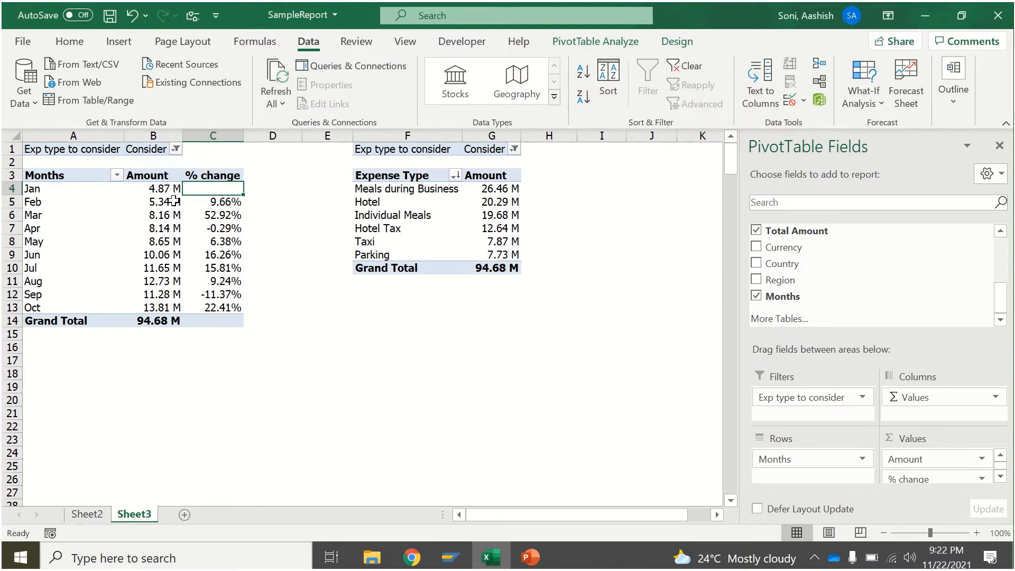
- Compare the January to April amounts with their % change values in the monthly PivotTable
{"action": "left_click", "coordinate": [174, 188]}
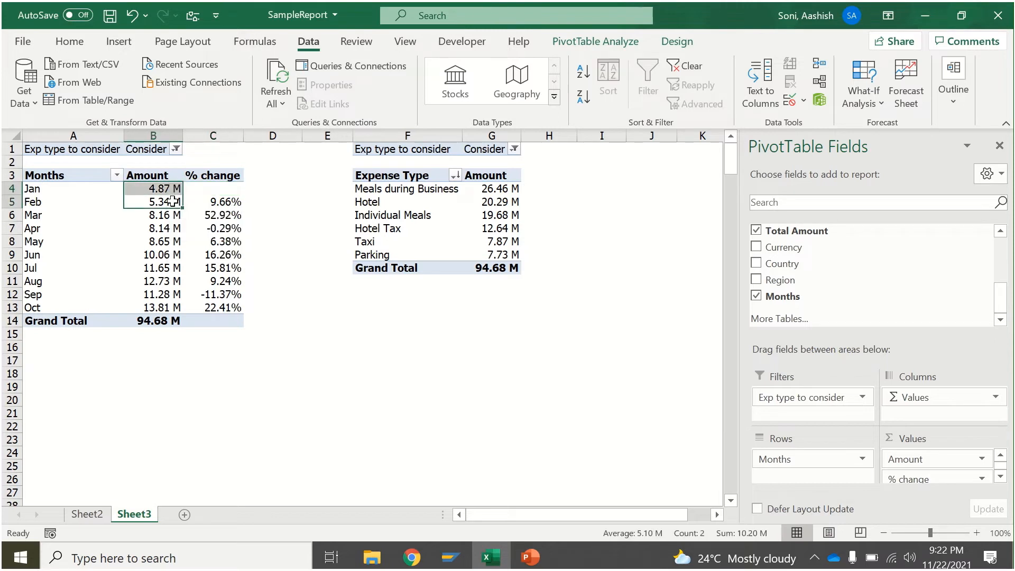
{"action": "left_click", "coordinate": [175, 202]}
{"action": "left_click", "coordinate": [177, 215]}
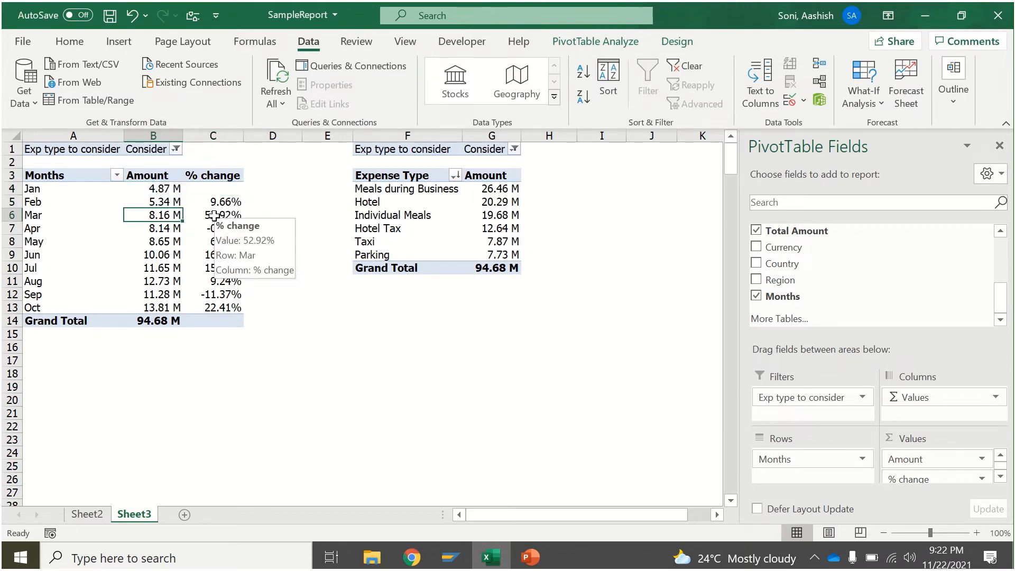
{"action": "left_click", "coordinate": [167, 229]}
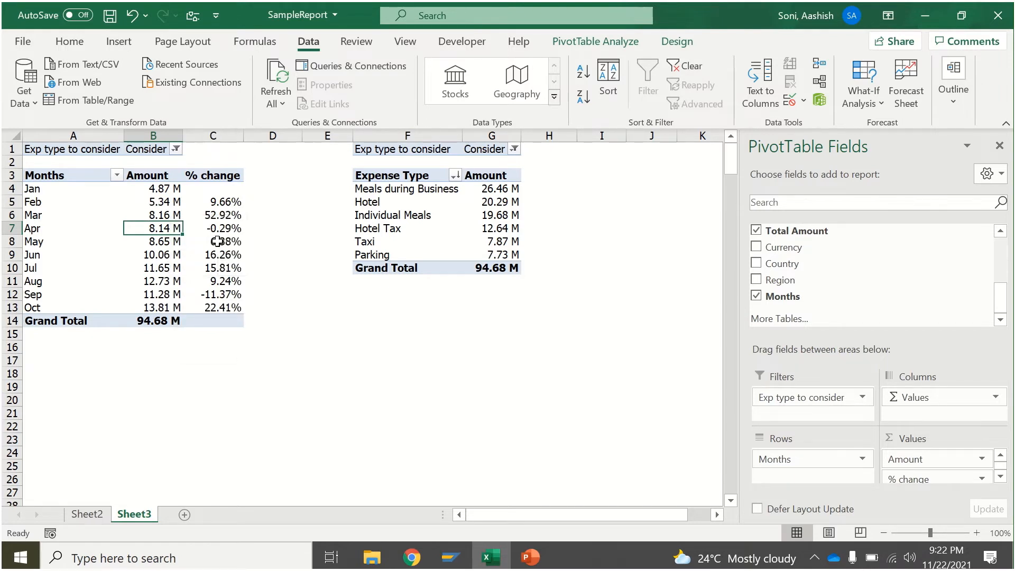
{"action": "mouse_move", "coordinate": [218, 241]}
{"action": "left_click_drag", "start_coordinate": [1010, 306], "coordinate": [1005, 333]}
- Copy the Expense Type PivotTable, F1:G10, to I1 and replace the copy's Expense Type row field with Country
{"action": "left_click_drag", "start_coordinate": [420, 154], "coordinate": [506, 268]}
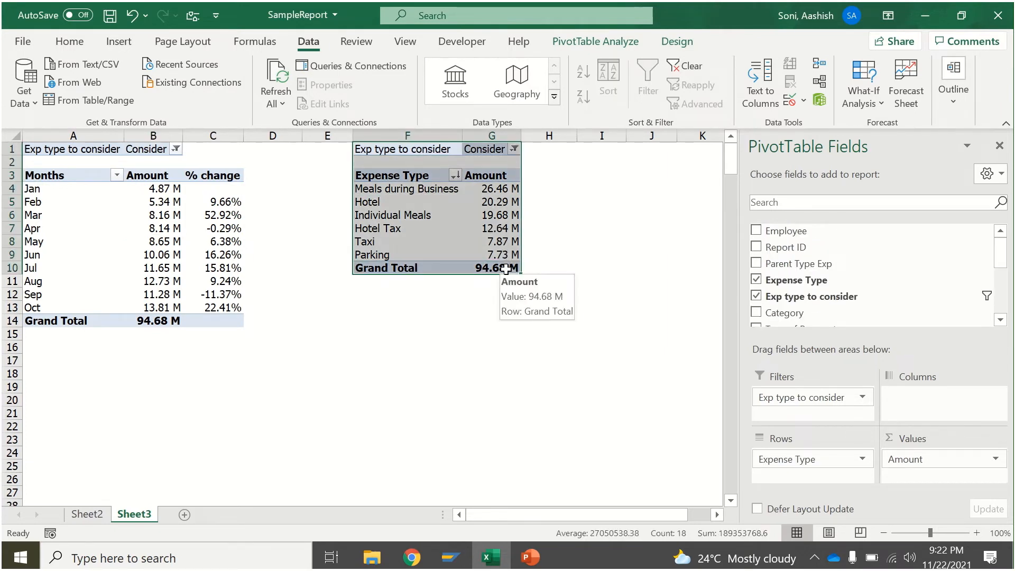
{"action": "key", "text": "ctrl+c"}
{"action": "left_click", "coordinate": [601, 148]}
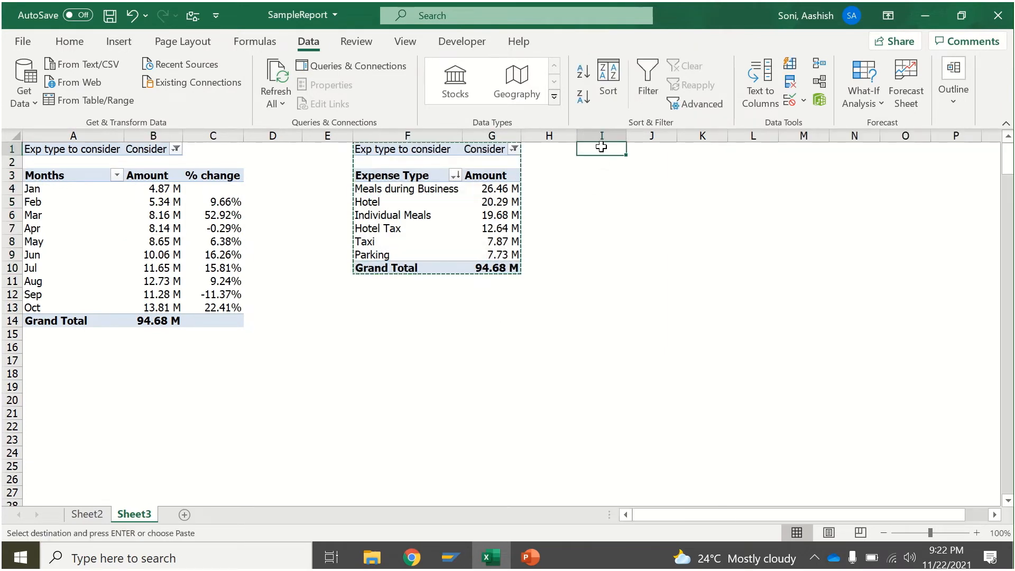
{"action": "key", "text": "ctrl+v"}
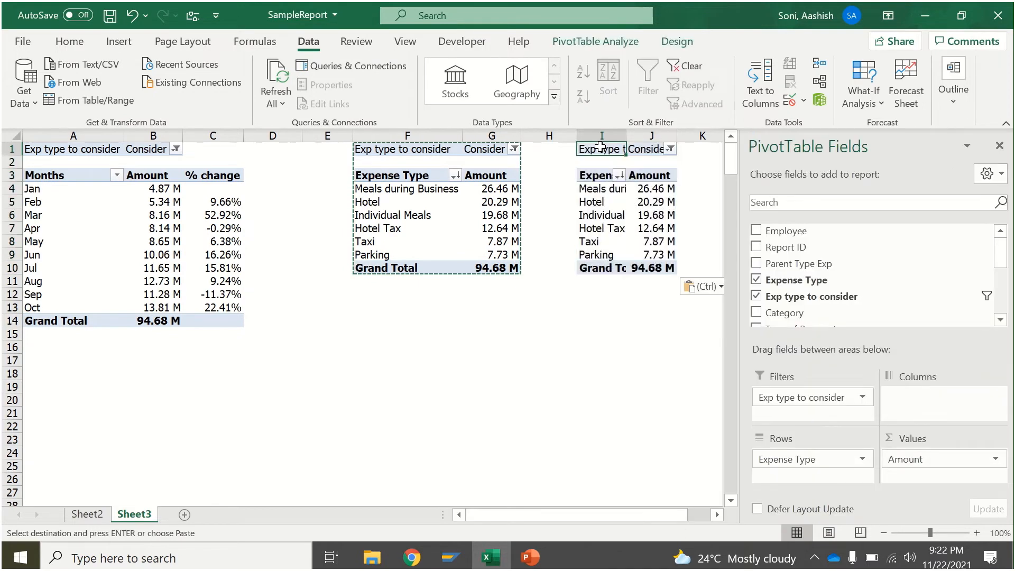
{"action": "left_click_drag", "start_coordinate": [1000, 250], "coordinate": [1009, 313]}
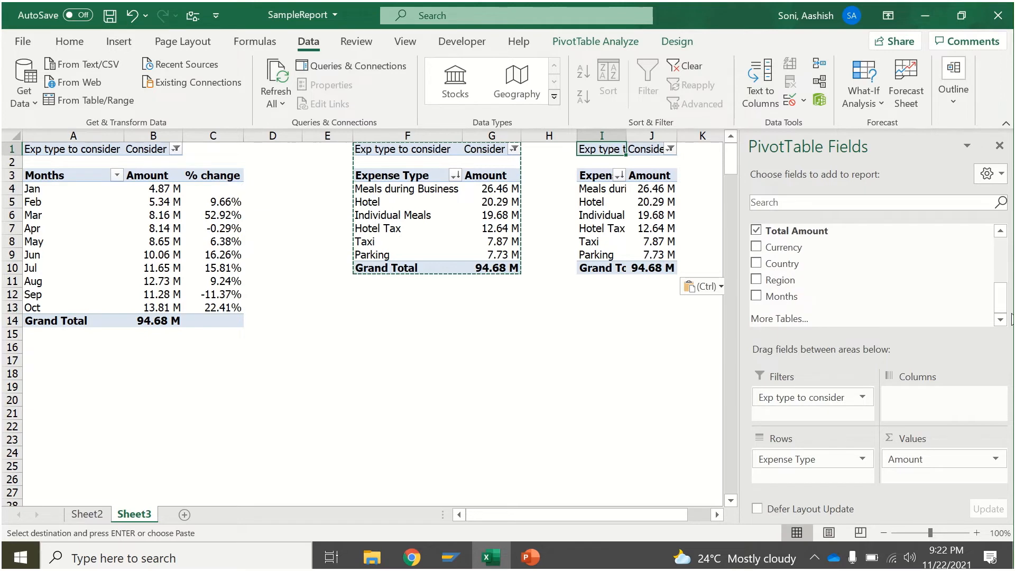
{"action": "left_click_drag", "start_coordinate": [829, 265], "coordinate": [587, 408]}
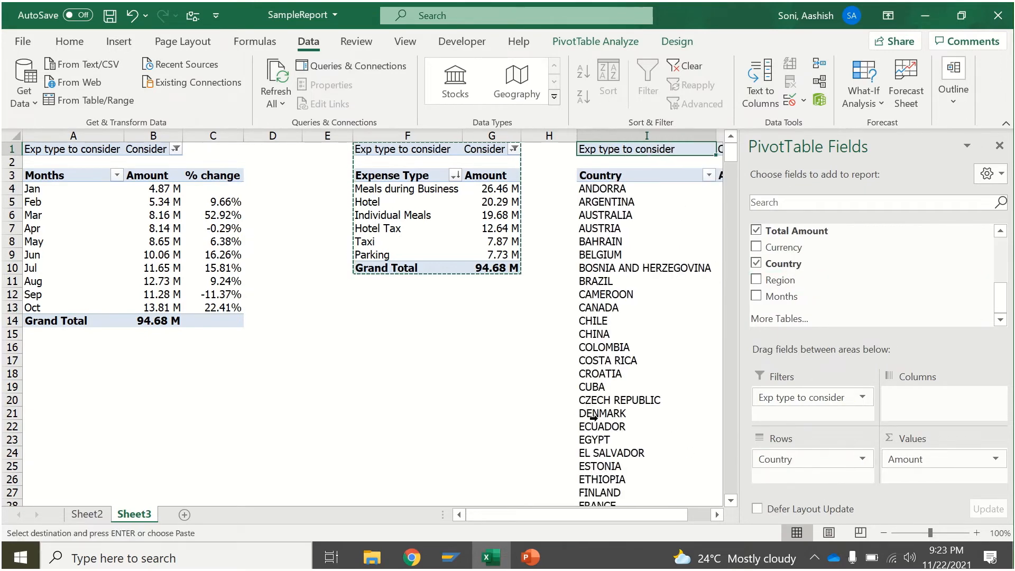
- Apply a Top 10 value filter to the Country PivotTable showing the top 5 items by Amount
{"action": "left_click_drag", "start_coordinate": [648, 520], "coordinate": [706, 518]}
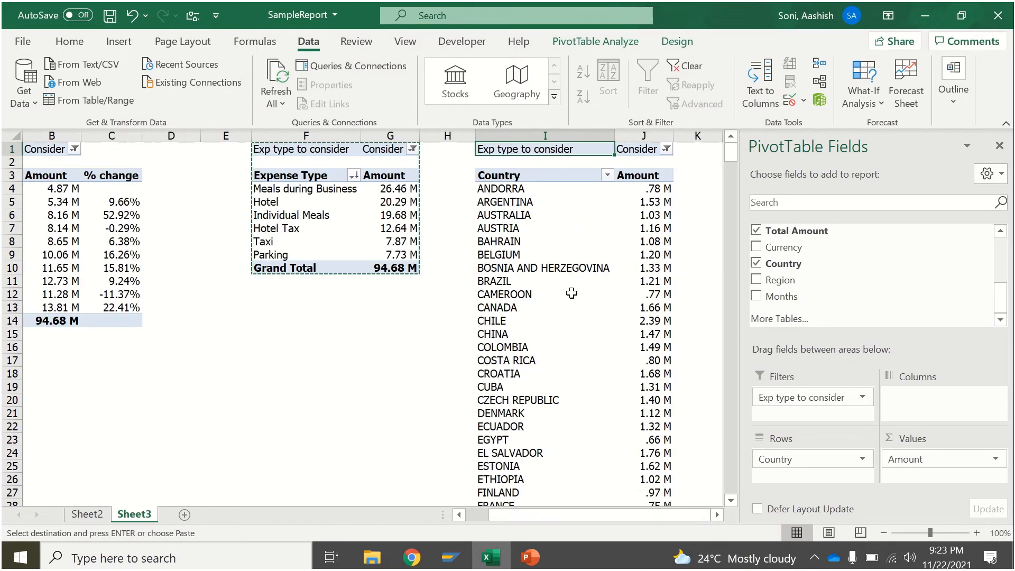
{"action": "left_click_drag", "start_coordinate": [730, 153], "coordinate": [733, 335]}
{"action": "left_click_drag", "start_coordinate": [732, 259], "coordinate": [731, 150]}
{"action": "left_click", "coordinate": [607, 175]}
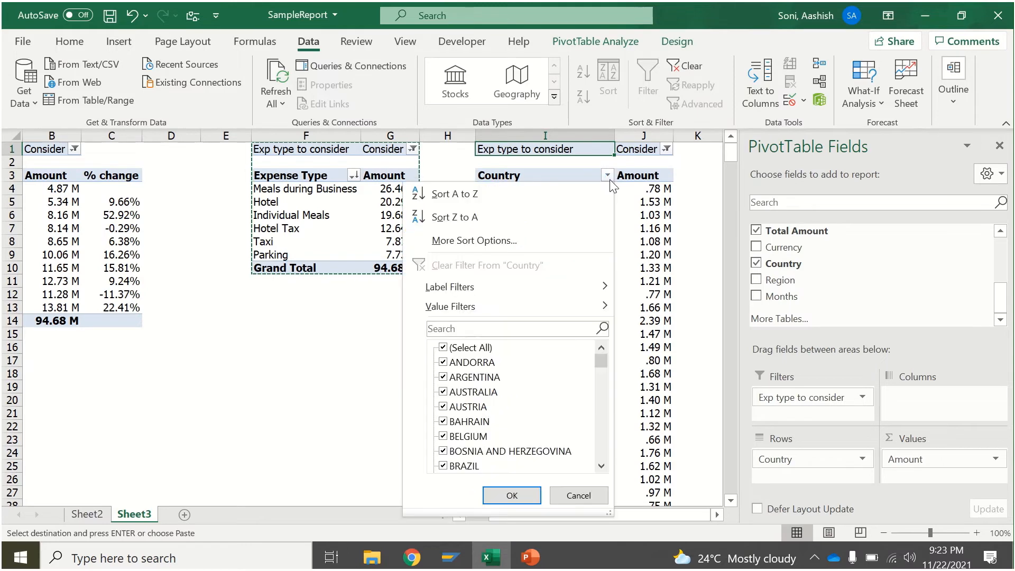
{"action": "mouse_move", "coordinate": [506, 306]}
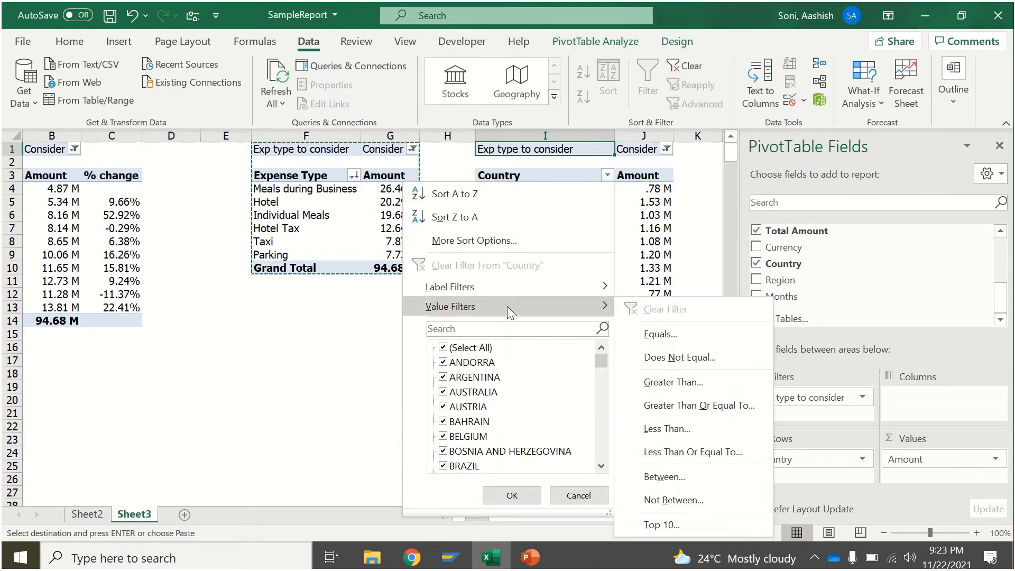
{"action": "left_click", "coordinate": [667, 524]}
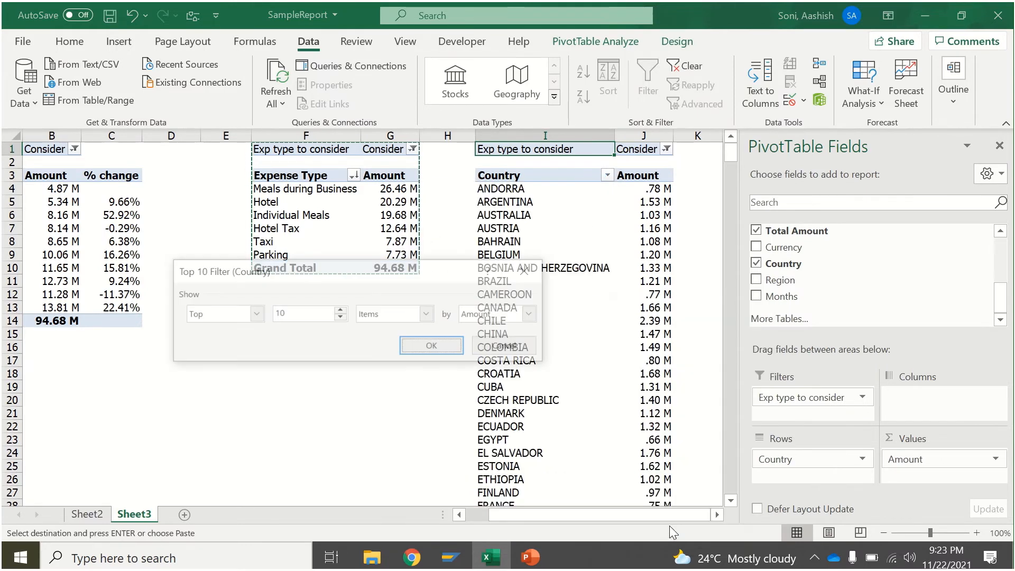
{"action": "left_click_drag", "start_coordinate": [323, 313], "coordinate": [259, 310]}
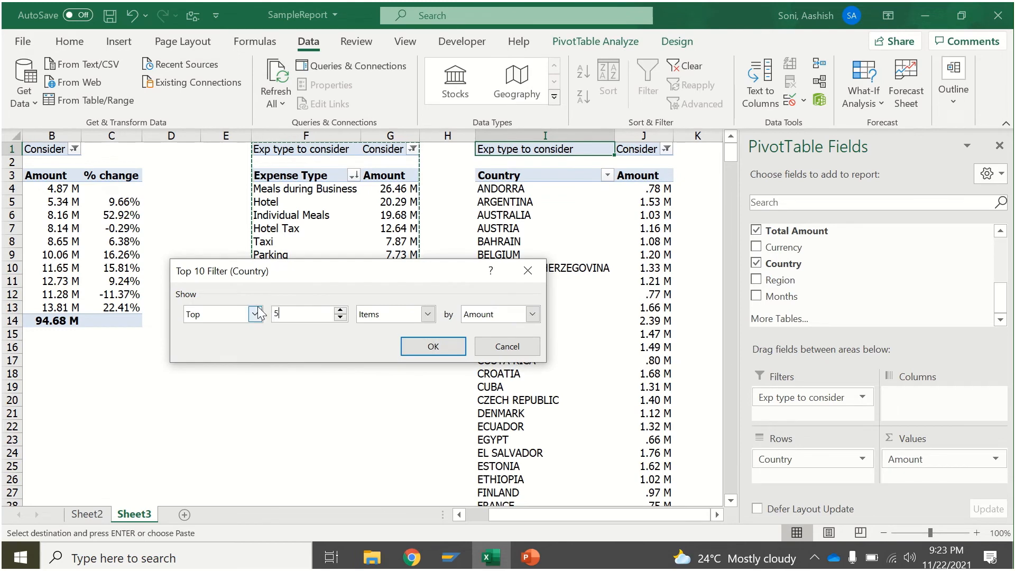
{"action": "left_click", "coordinate": [424, 347]}
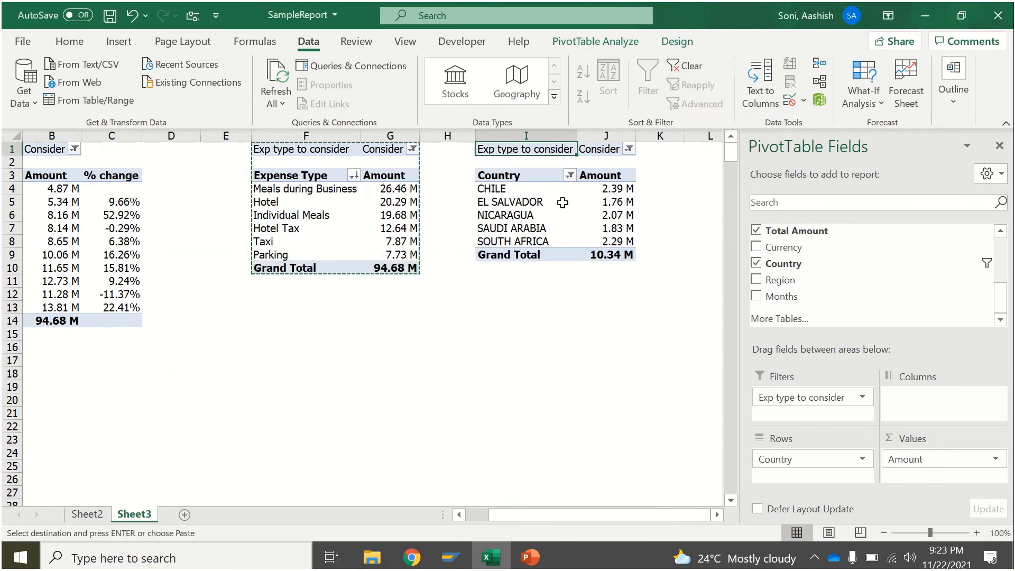
- Sort the countries in the Country PivotTable in descending order by Amount
{"action": "left_click_drag", "start_coordinate": [519, 188], "coordinate": [544, 200]}
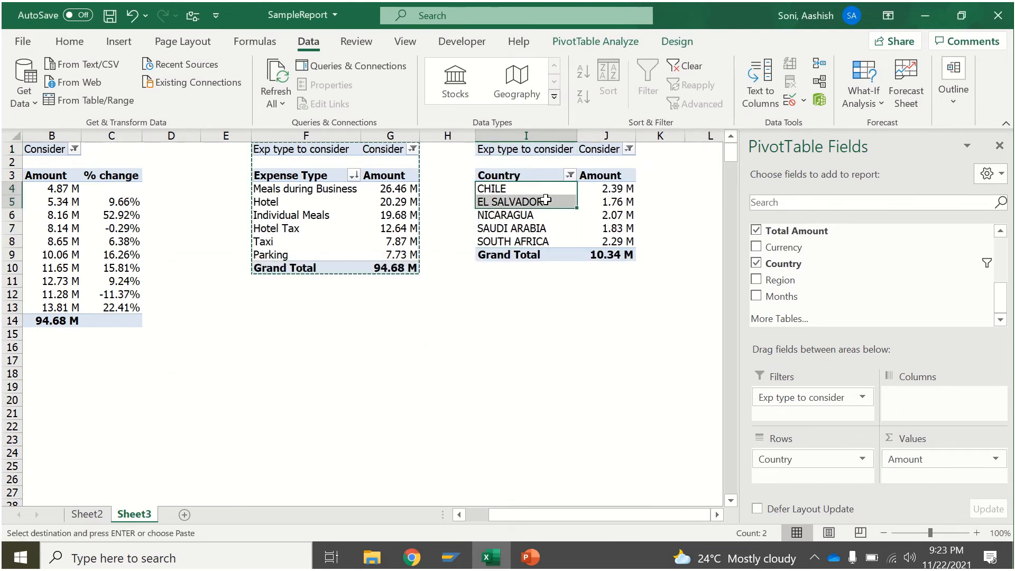
{"action": "left_click", "coordinate": [533, 183]}
{"action": "left_click", "coordinate": [533, 186]}
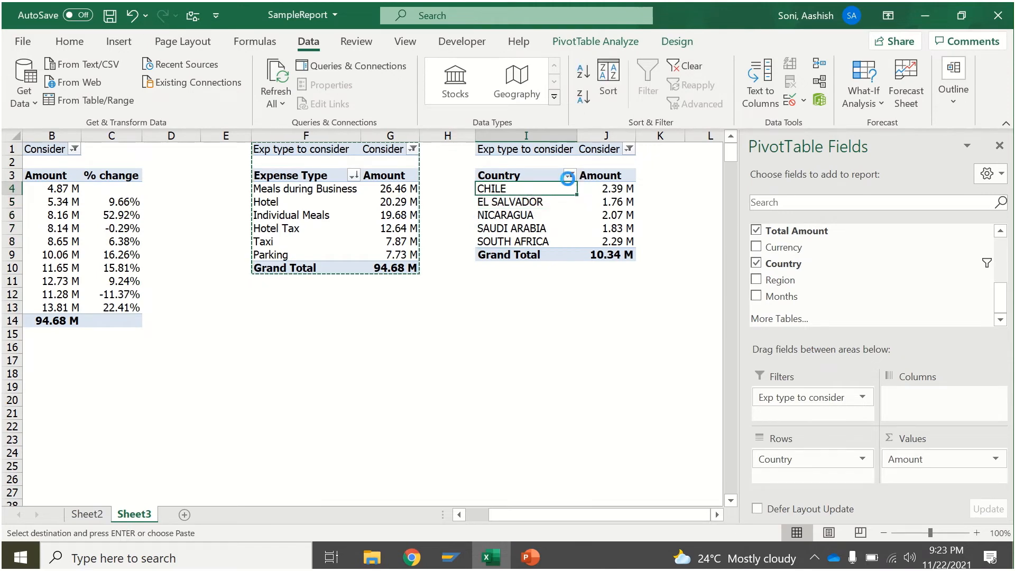
{"action": "left_click", "coordinate": [569, 176]}
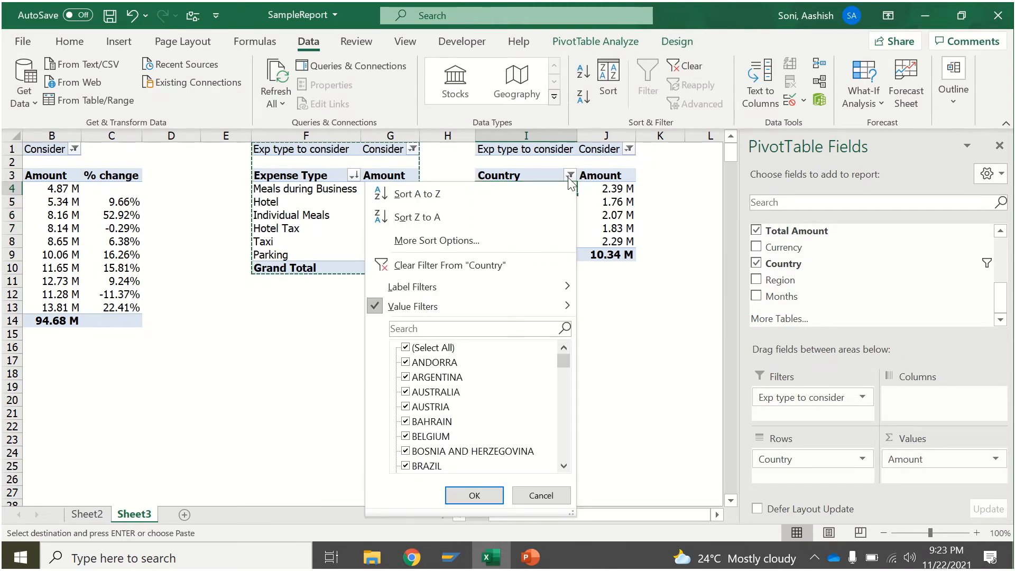
{"action": "left_click", "coordinate": [494, 241]}
{"action": "left_click", "coordinate": [270, 296]}
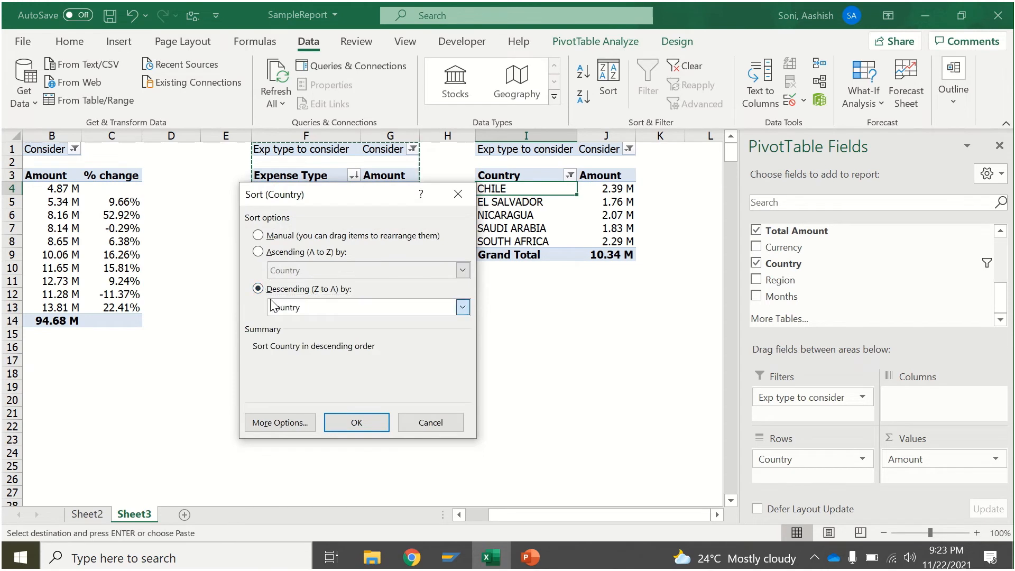
{"action": "left_click", "coordinate": [271, 307]}
{"action": "left_click", "coordinate": [290, 327]}
{"action": "left_click", "coordinate": [358, 421]}
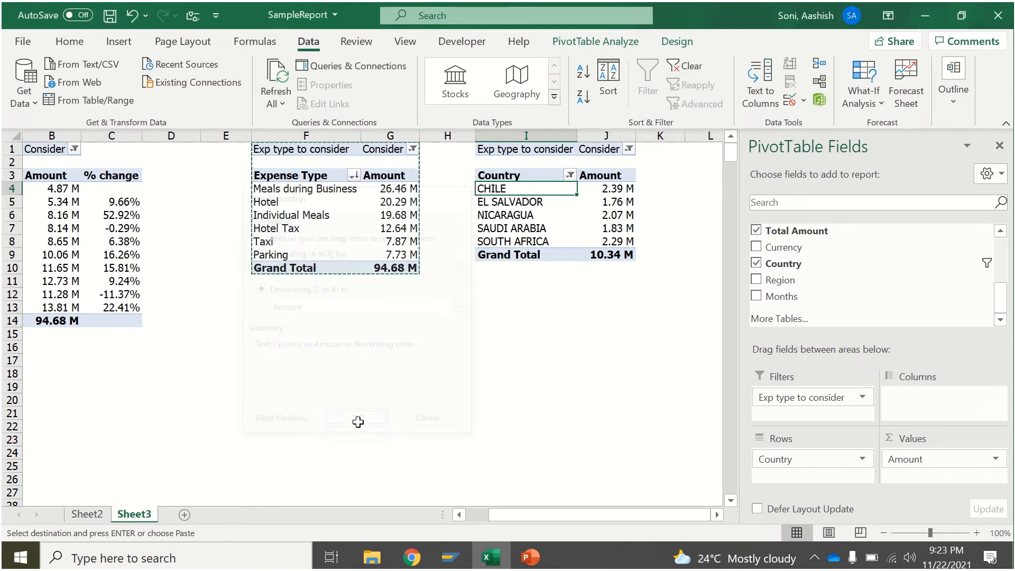
{"action": "left_click_drag", "start_coordinate": [525, 185], "coordinate": [603, 241]}
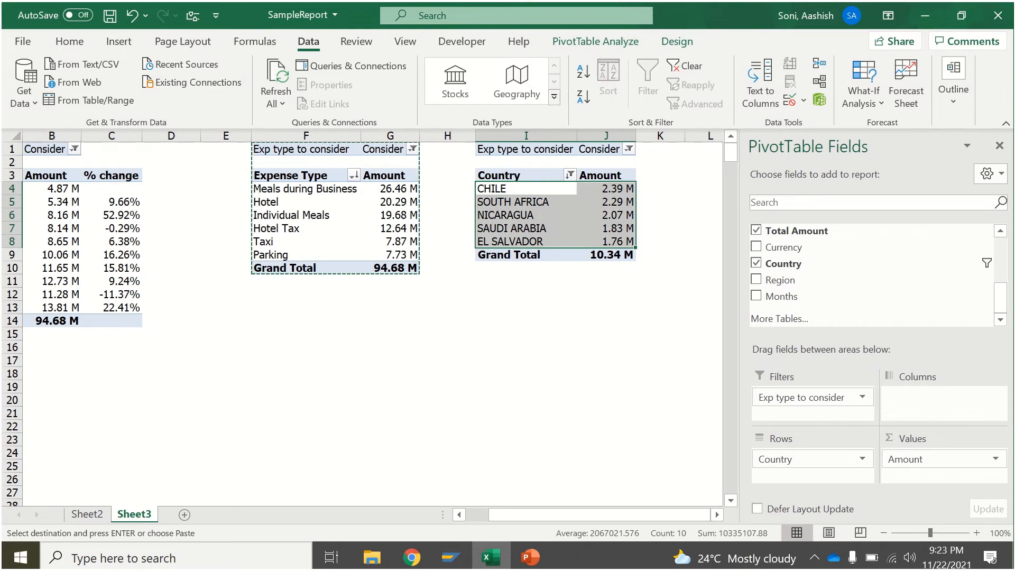
- Move the Country field from Rows to Columns in the Country PivotTable
{"action": "left_click", "coordinate": [1000, 143]}
{"action": "left_click", "coordinate": [531, 190]}
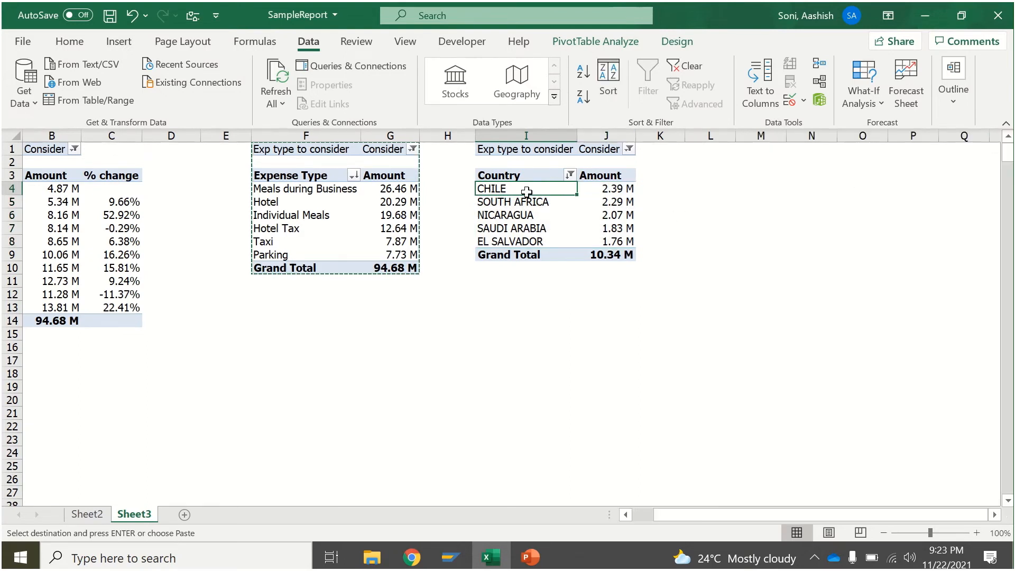
{"action": "left_click", "coordinate": [535, 219]}
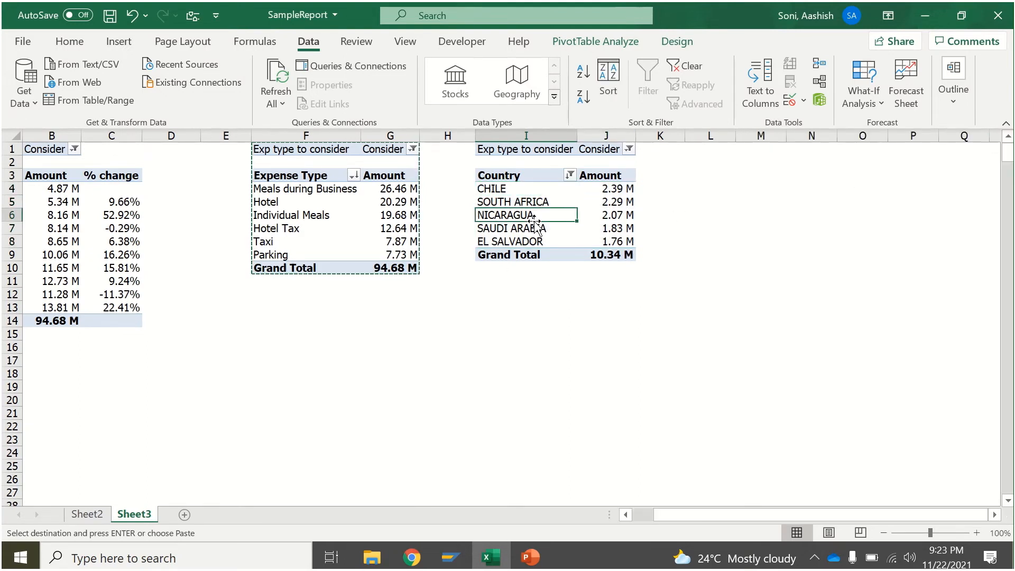
{"action": "left_click", "coordinate": [676, 41]}
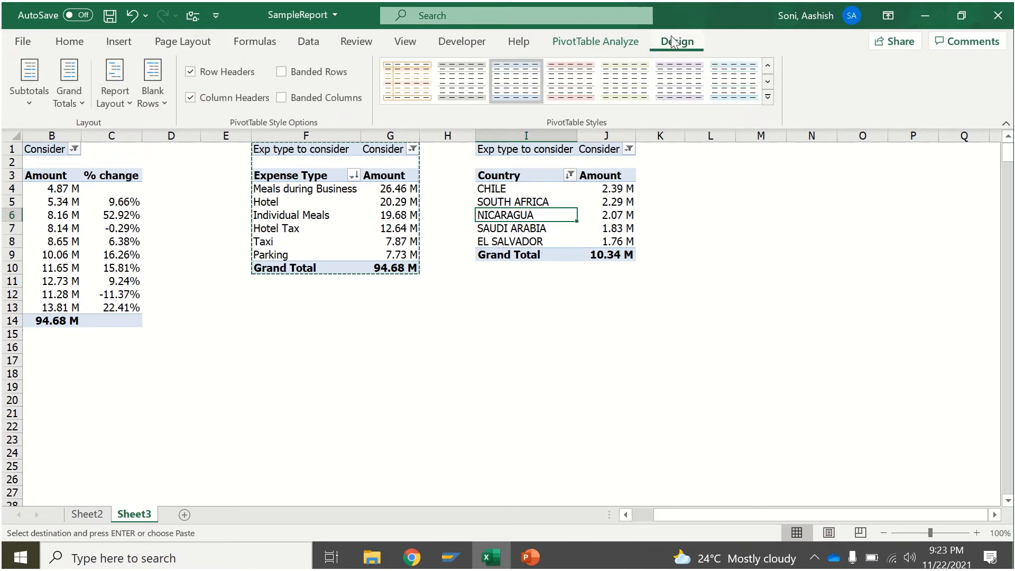
{"action": "left_click", "coordinate": [621, 43]}
{"action": "left_click", "coordinate": [939, 64]}
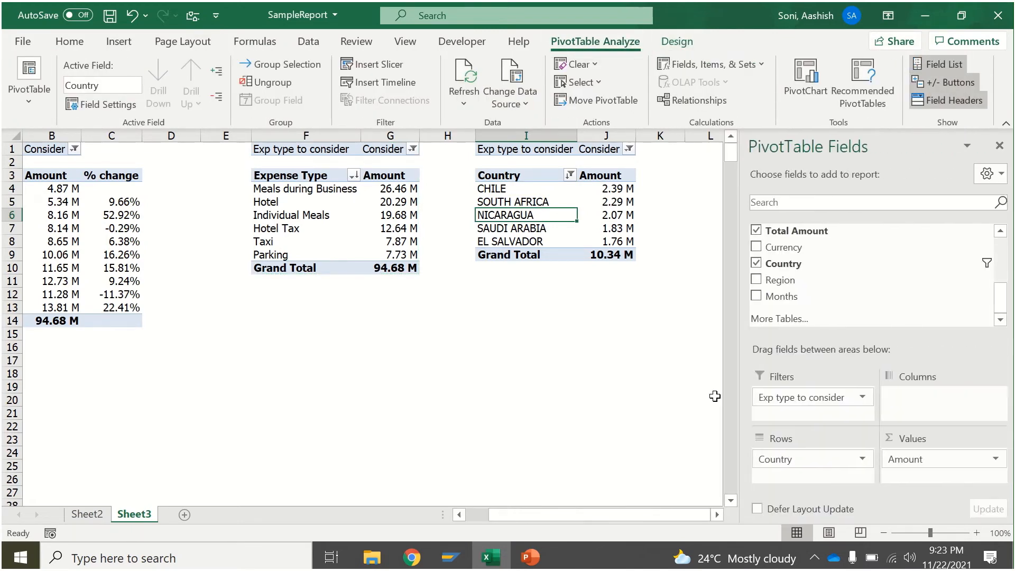
{"action": "left_click_drag", "start_coordinate": [801, 460], "coordinate": [926, 406]}
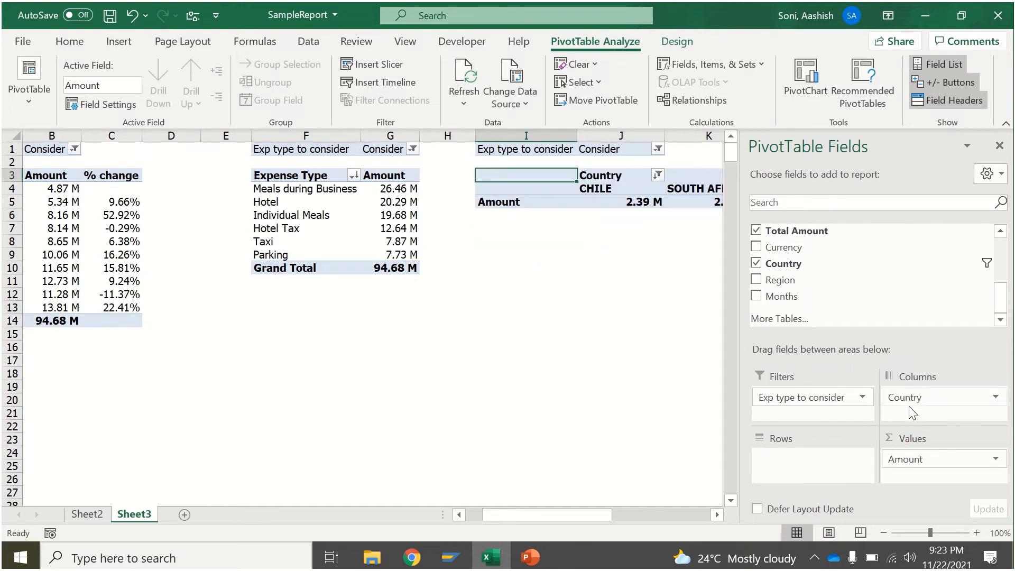
{"action": "left_click_drag", "start_coordinate": [588, 515], "coordinate": [684, 528]}
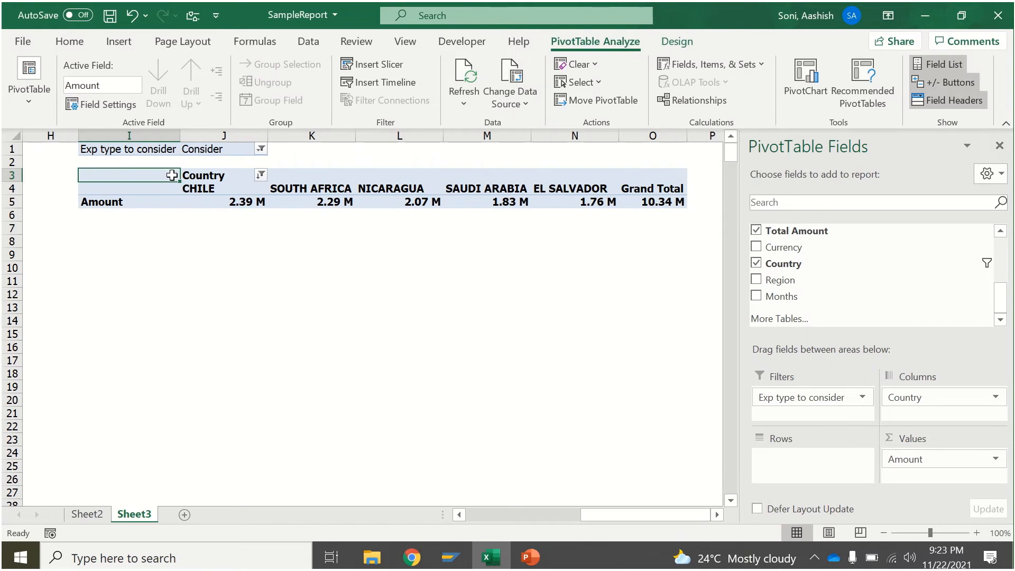
{"action": "left_click_drag", "start_coordinate": [167, 176], "coordinate": [676, 206]}
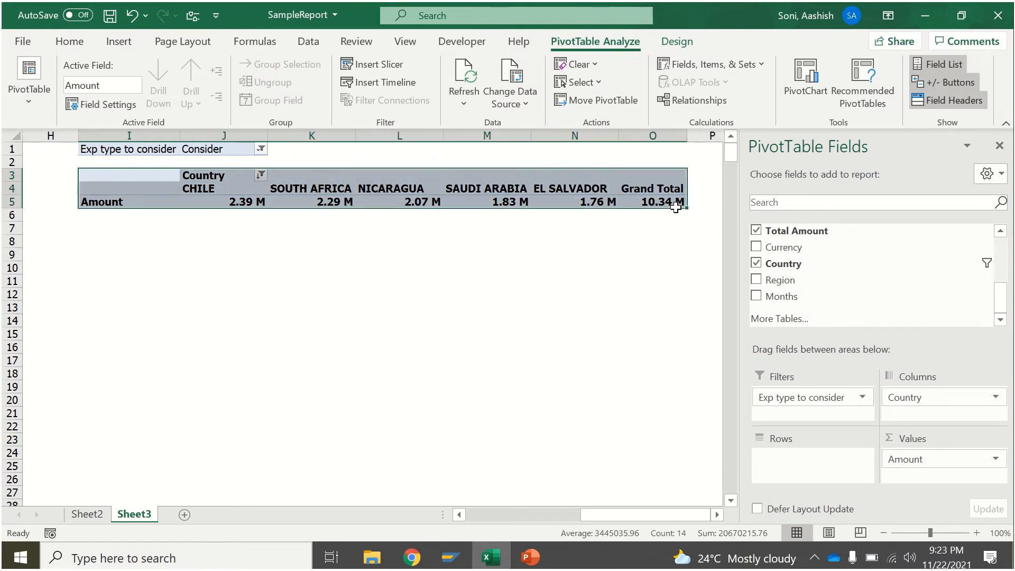
- Turn off the grand totals for rows and columns in the Country PivotTable
{"action": "left_click", "coordinate": [587, 200]}
{"action": "left_click", "coordinate": [677, 42]}
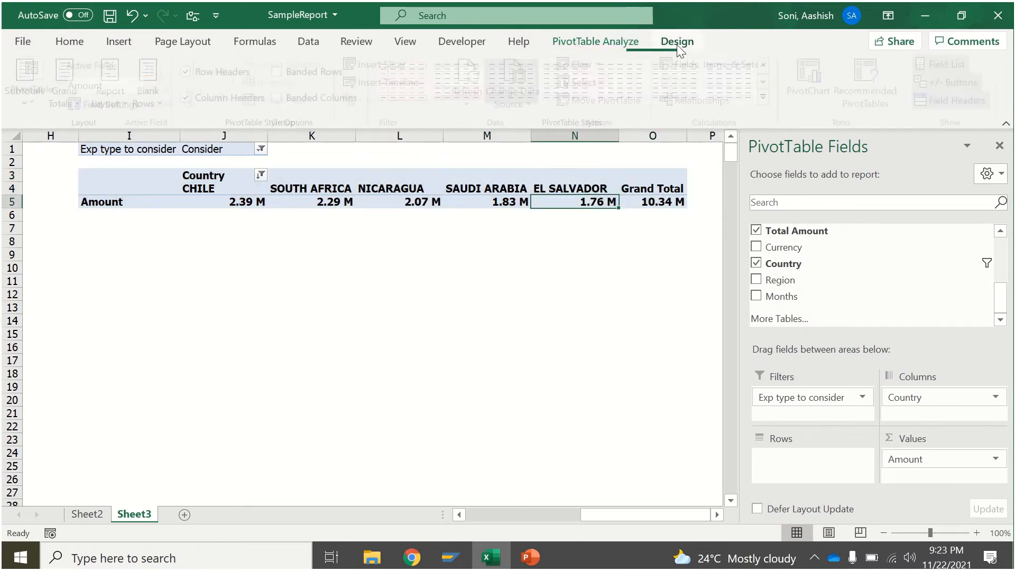
{"action": "left_click", "coordinate": [69, 90]}
{"action": "left_click", "coordinate": [98, 139]}
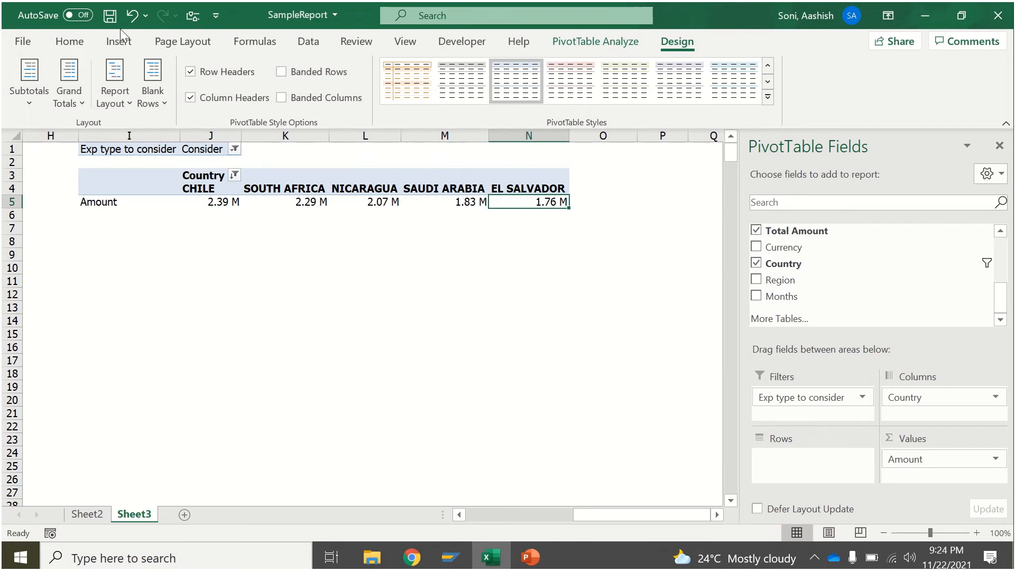
- Try to insert a Filled Map chart directly from the Country PivotTable
{"action": "left_click", "coordinate": [121, 42]}
{"action": "left_click", "coordinate": [506, 80]}
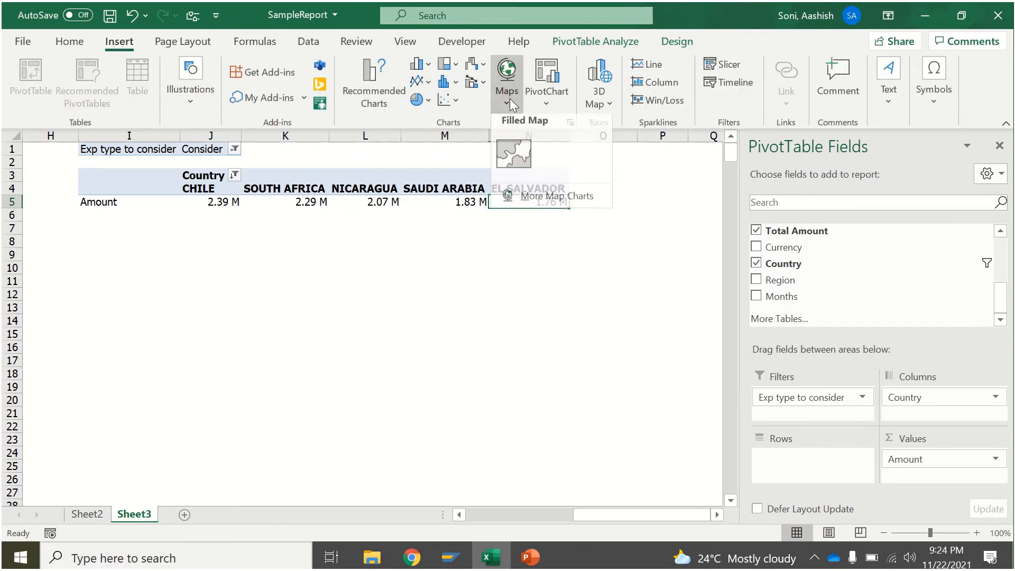
{"action": "left_click", "coordinate": [514, 159]}
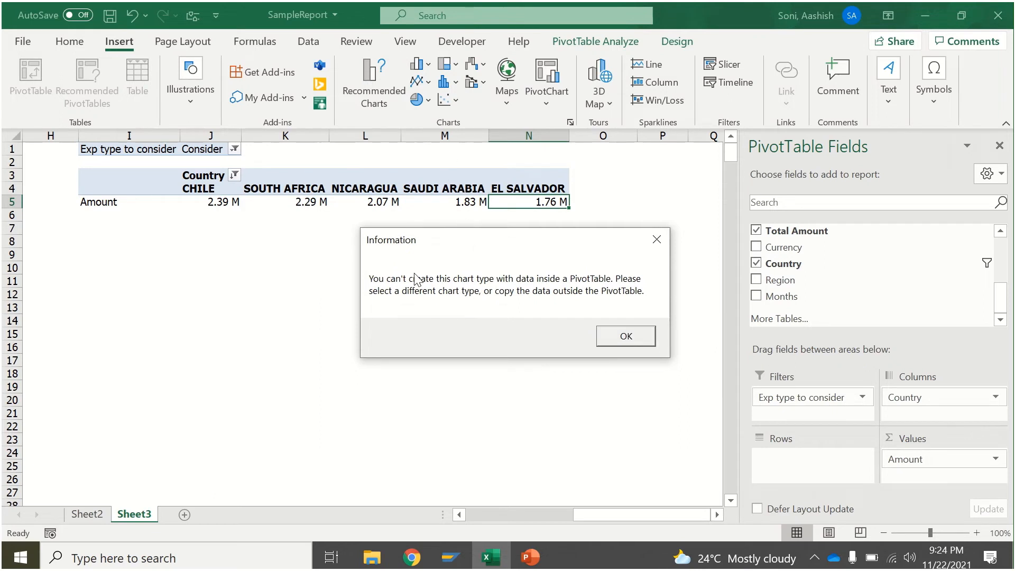
{"action": "left_click", "coordinate": [623, 335]}
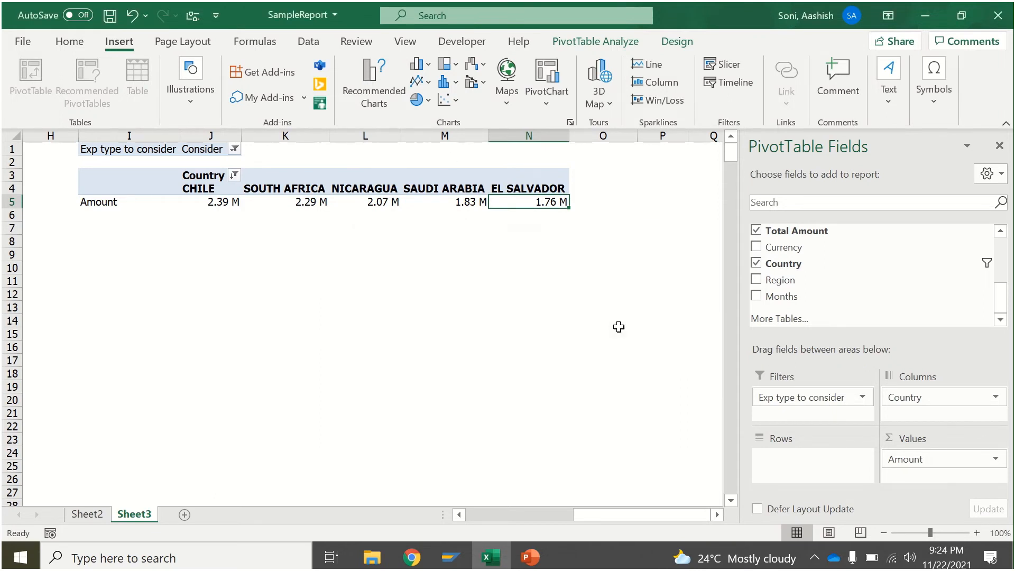
- Link J10 to Chile's heading in J4 and J11 to Chile's PivotTable amount in J5
{"action": "left_click", "coordinate": [183, 270]}
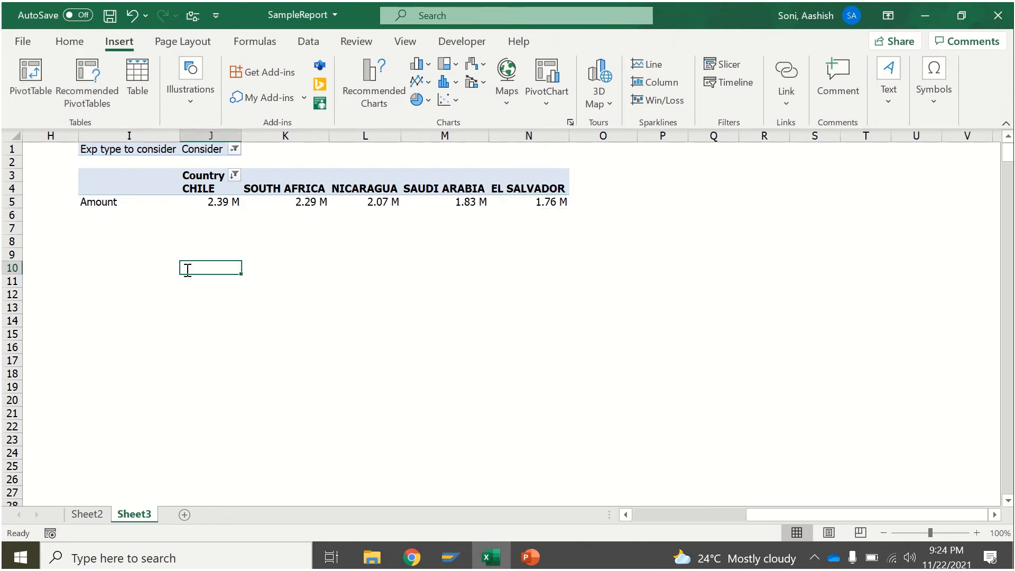
{"action": "type", "text": "="}
{"action": "left_click", "coordinate": [191, 182]}
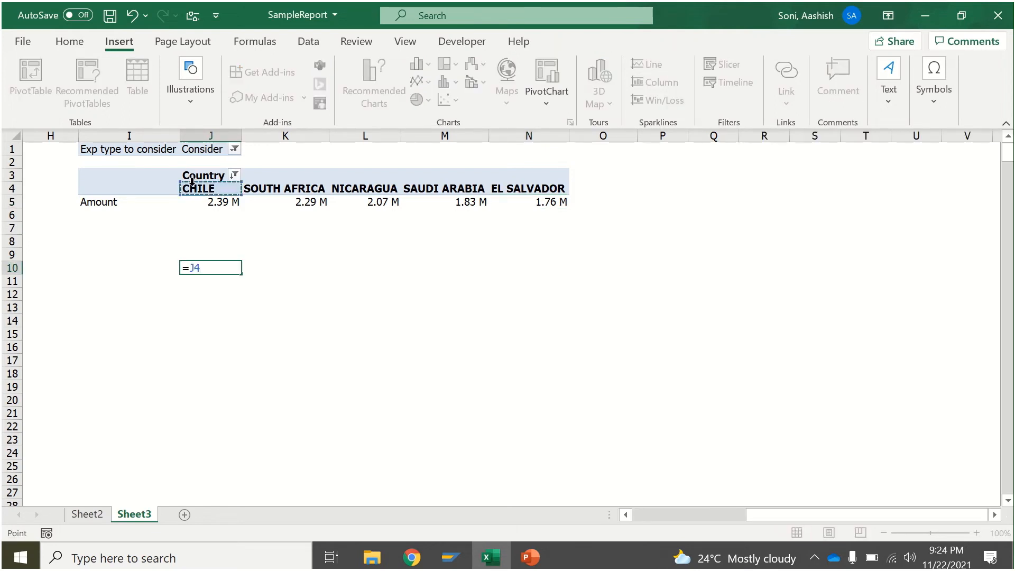
{"action": "key", "text": "Return"}
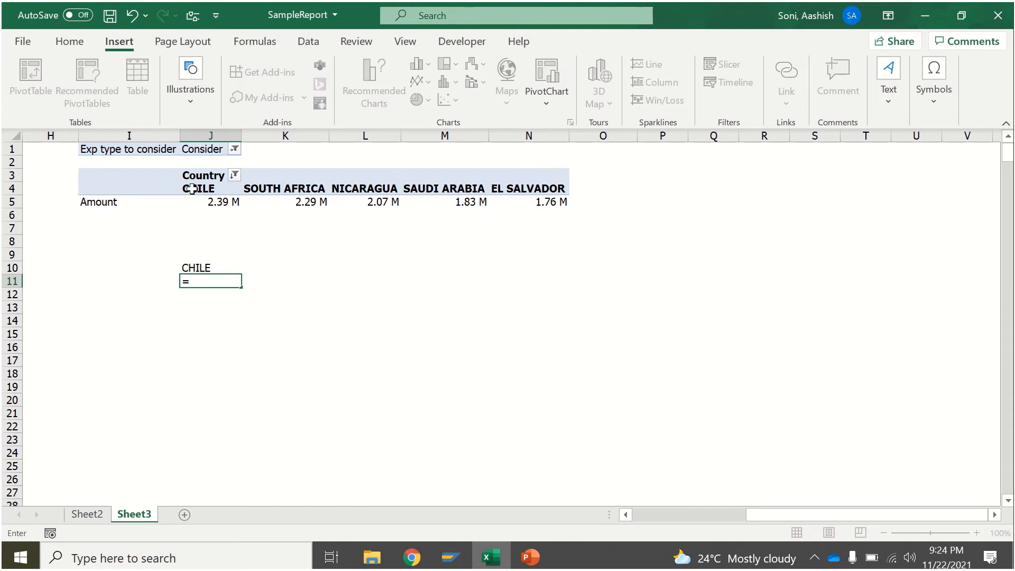
{"action": "left_click", "coordinate": [211, 214]}
{"action": "left_click", "coordinate": [210, 201]}
{"action": "key", "text": "Return"}
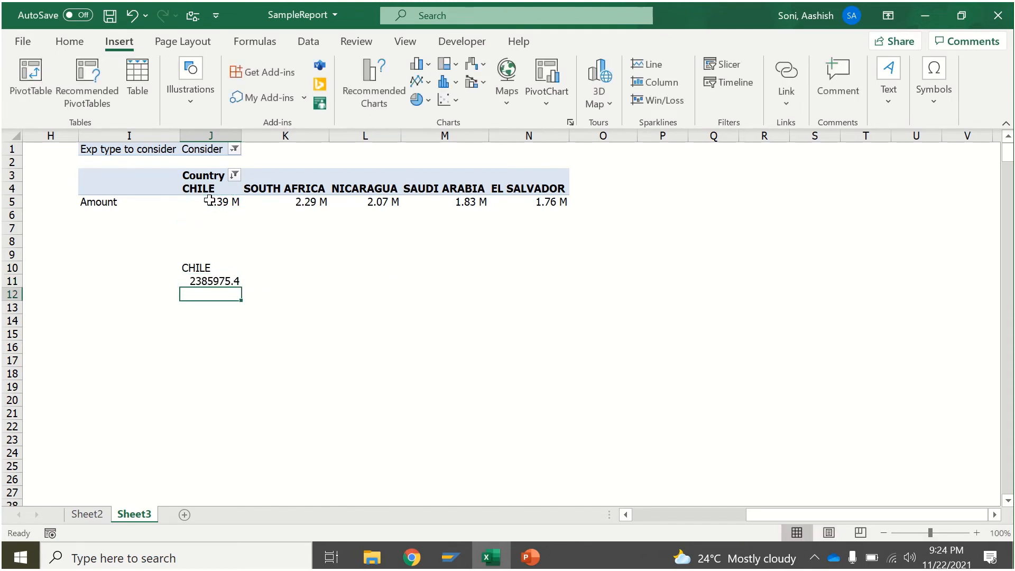
- Link K10 to South Africa's heading in K4 and K11 to its PivotTable amount in K5
{"action": "left_click", "coordinate": [271, 265]}
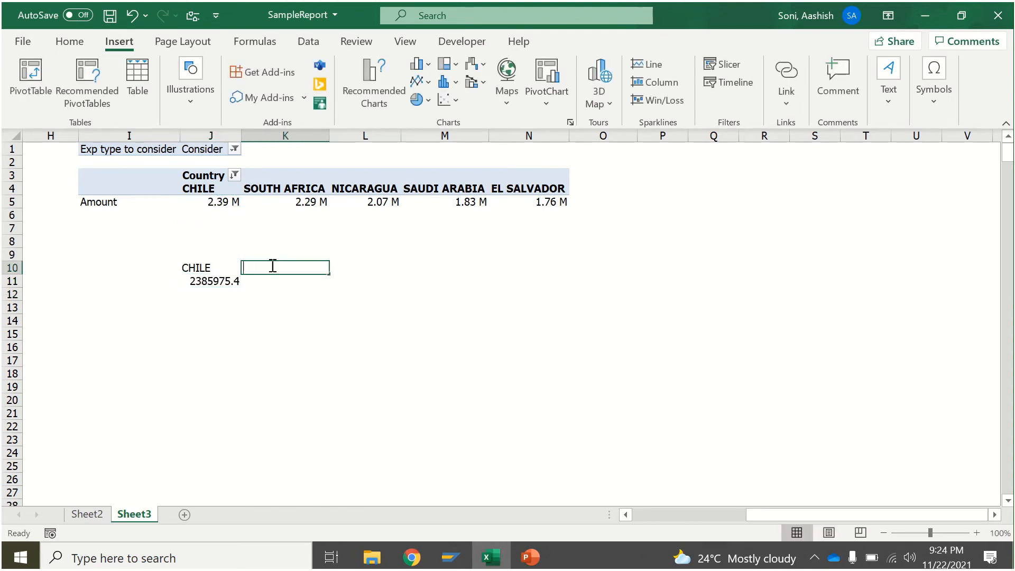
{"action": "type", "text": "="}
{"action": "left_click", "coordinate": [259, 190]}
{"action": "key", "text": "Return"}
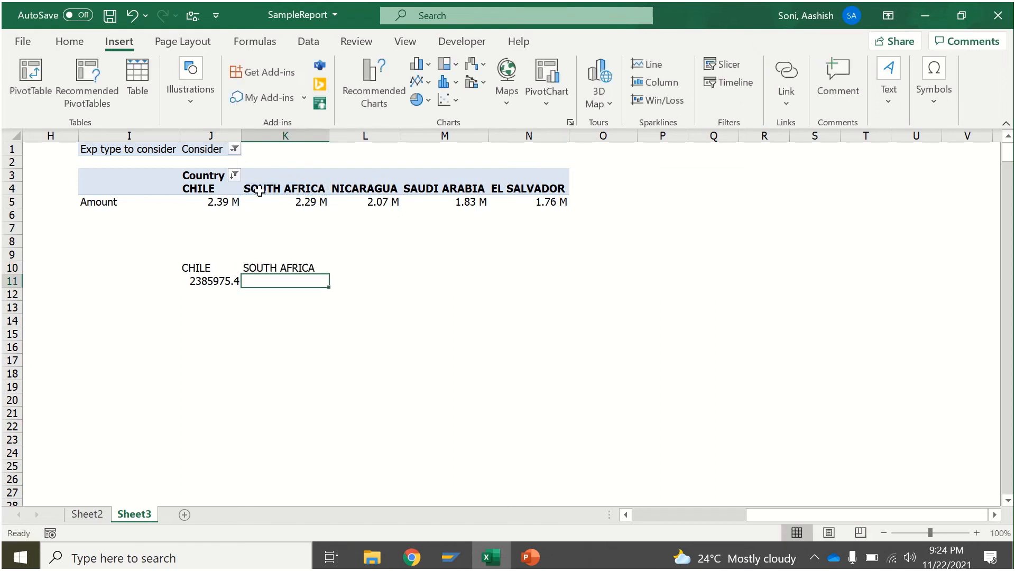
{"action": "type", "text": "="}
{"action": "left_click", "coordinate": [266, 200]}
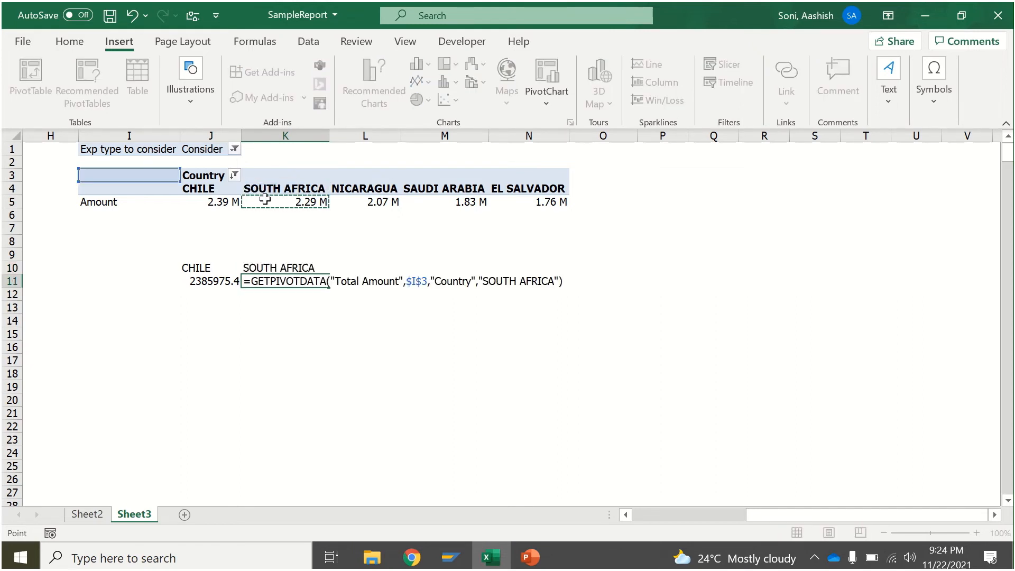
{"action": "key", "text": "Return"}
- Link L10 to Nicaragua's heading in L4 and L11 to its PivotTable amount in L5
{"action": "left_click", "coordinate": [366, 267]}
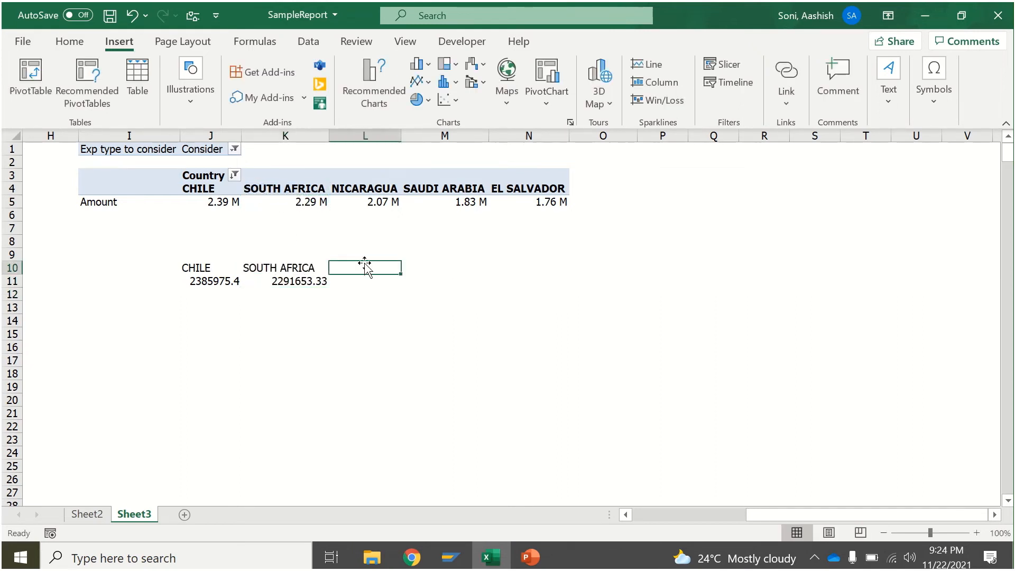
{"action": "type", "text": "="}
{"action": "left_click", "coordinate": [359, 188]}
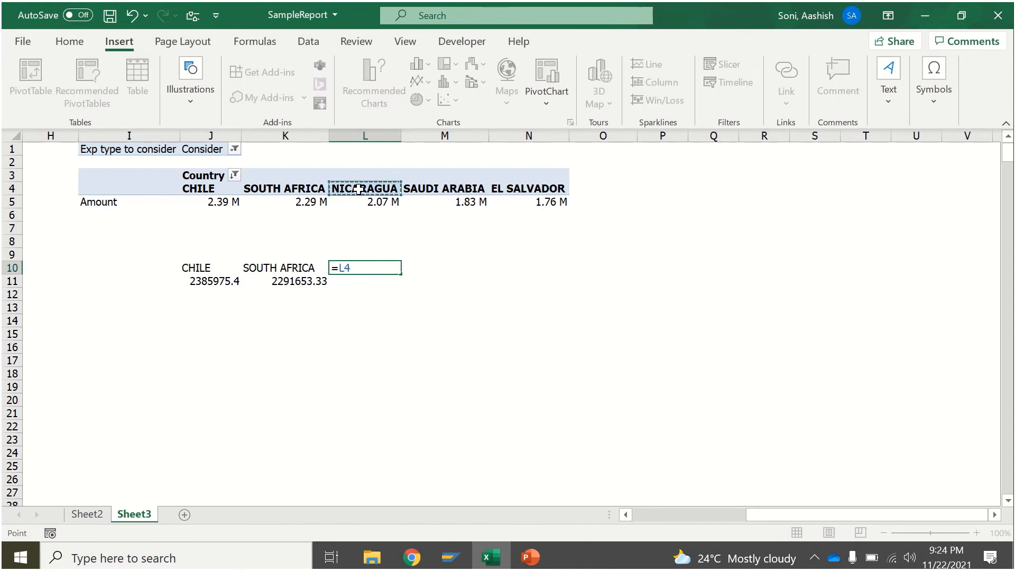
{"action": "key", "text": "Return"}
{"action": "type", "text": "="}
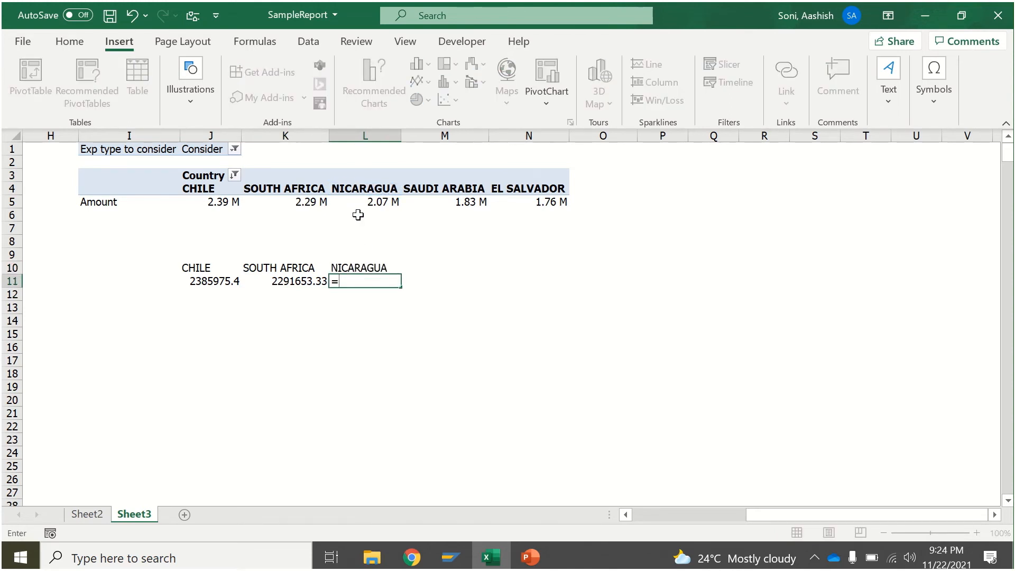
{"action": "left_click", "coordinate": [363, 189]}
{"action": "left_click", "coordinate": [363, 200]}
{"action": "key", "text": "Return"}
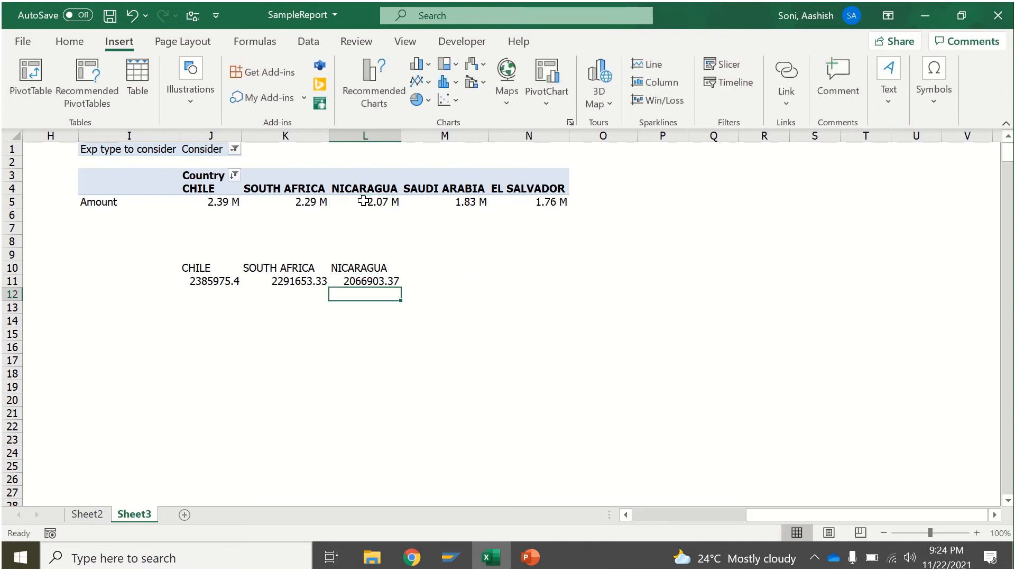
- Link M10 to Saudi Arabia's heading in M4 and M11 to its PivotTable amount in M5
{"action": "left_click", "coordinate": [433, 264]}
{"action": "type", "text": "="}
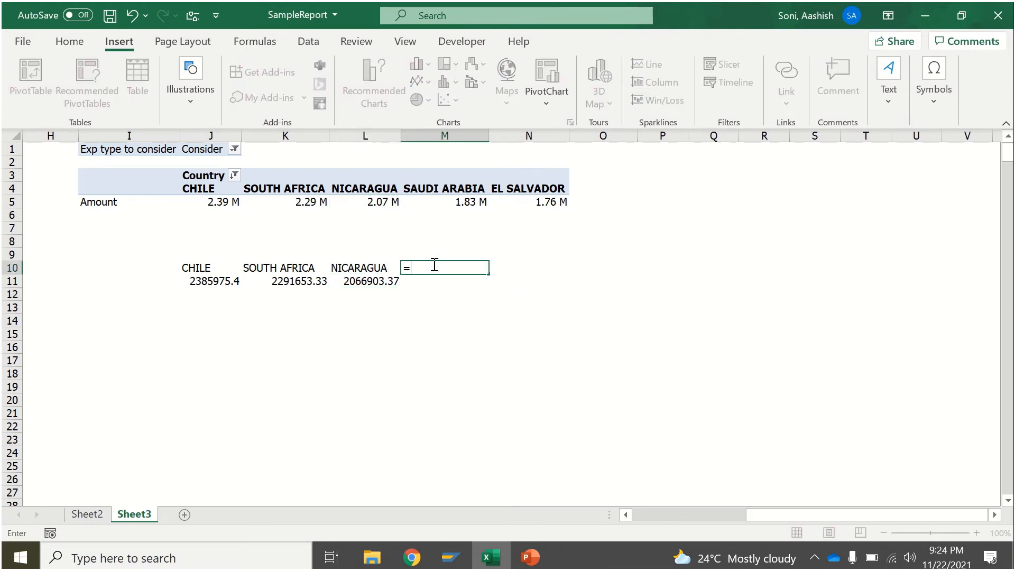
{"action": "left_click", "coordinate": [443, 189]}
{"action": "key", "text": "Return"}
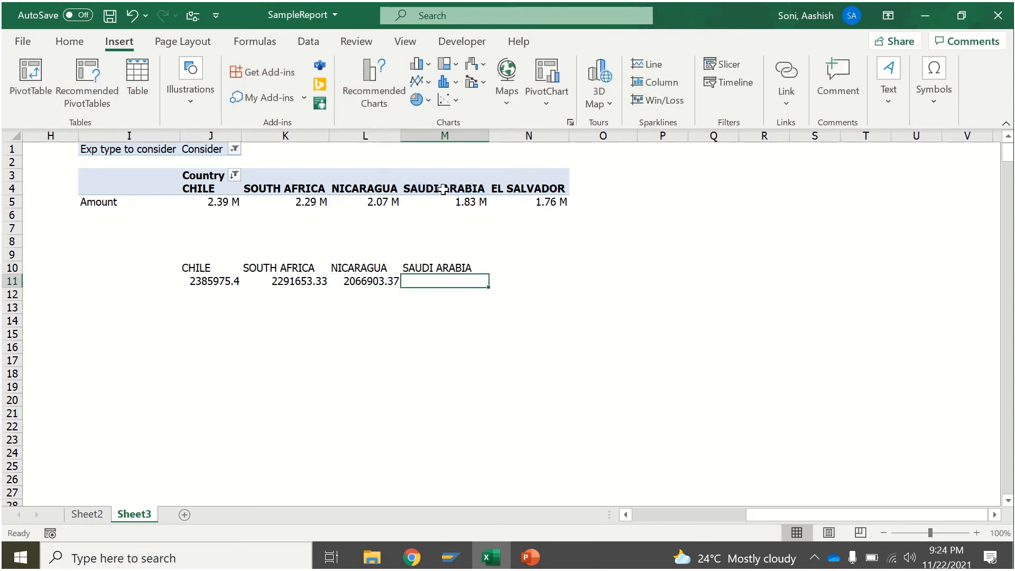
{"action": "type", "text": "="}
{"action": "left_click_drag", "start_coordinate": [446, 203], "coordinate": [445, 201]}
{"action": "key", "text": "Return"}
- Link N10 to El Salvador's heading in N4 and N11 to its PivotTable amount in N5
{"action": "left_click", "coordinate": [515, 266]}
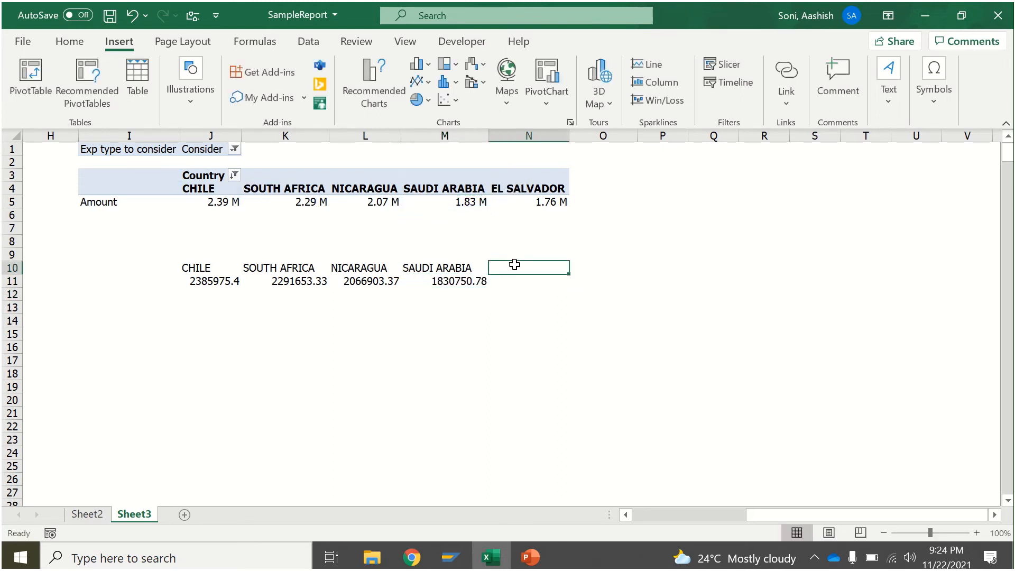
{"action": "type", "text": "="}
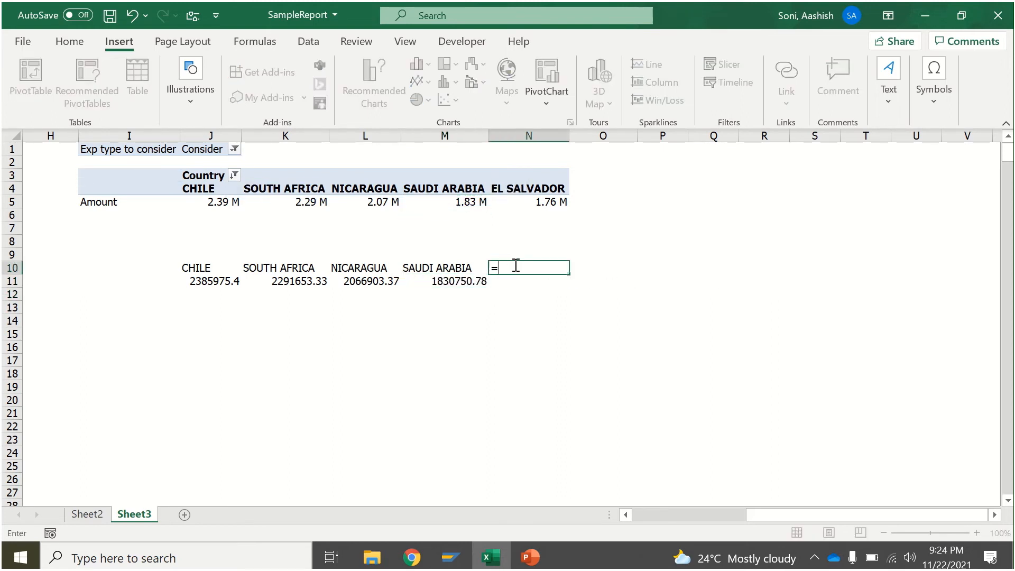
{"action": "left_click", "coordinate": [504, 191]}
{"action": "key", "text": "Return"}
{"action": "type", "text": "="}
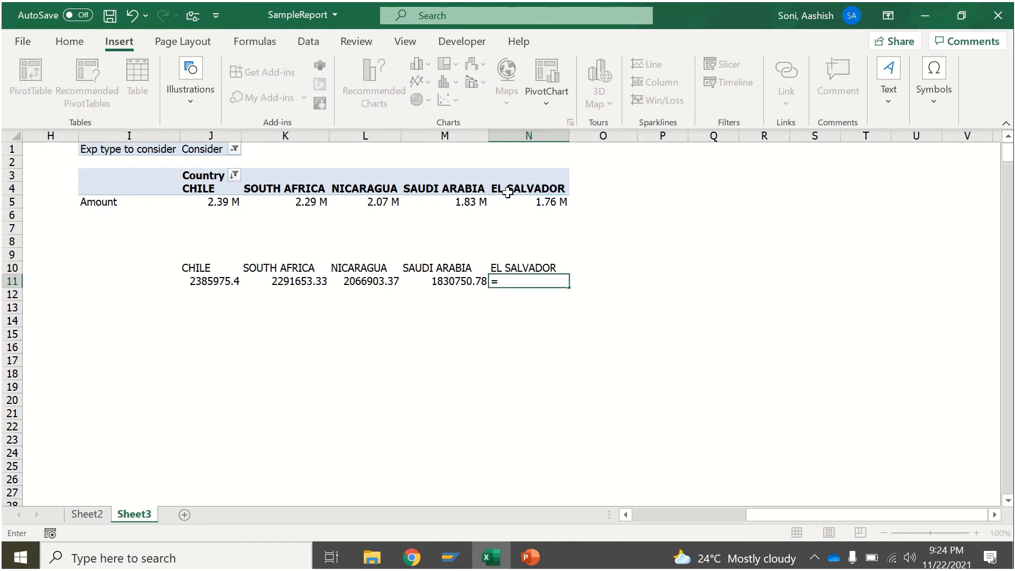
{"action": "left_click", "coordinate": [511, 205]}
{"action": "key", "text": "Return"}
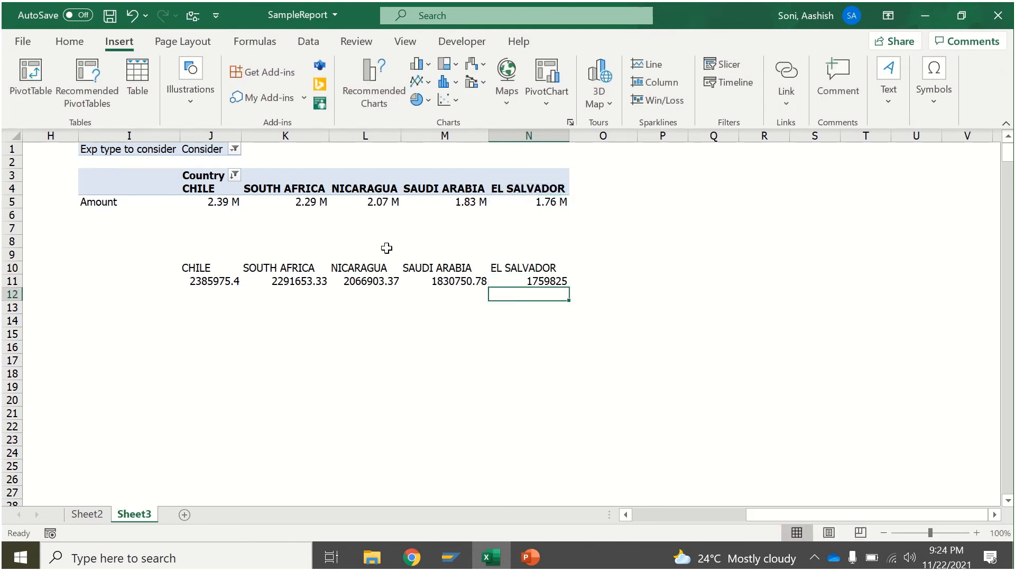
- Apply the custom number format #.#0,, "M" to the linked amounts in J11:N11
{"action": "left_click_drag", "start_coordinate": [226, 282], "coordinate": [508, 281]}
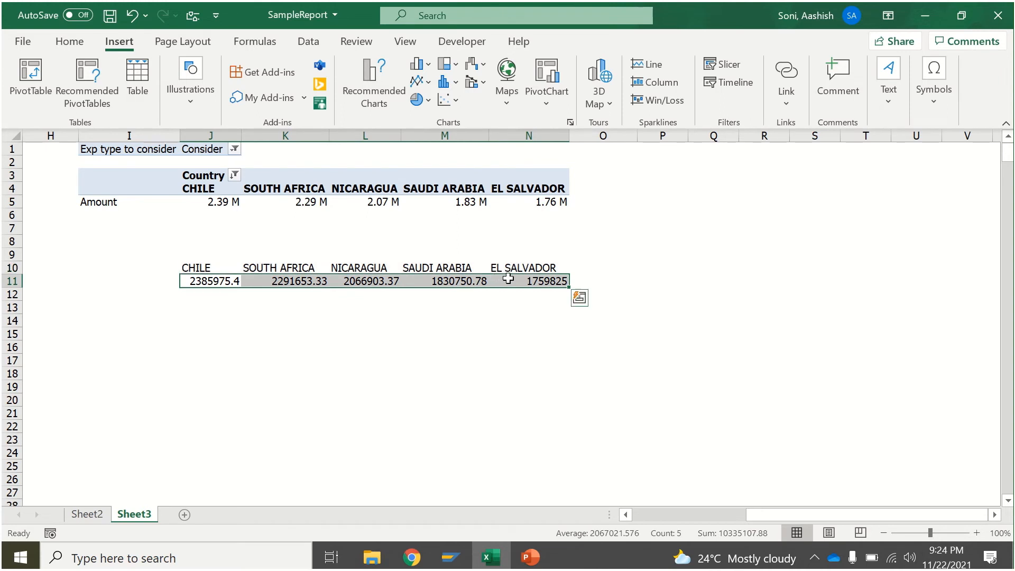
{"action": "right_click", "coordinate": [509, 280]}
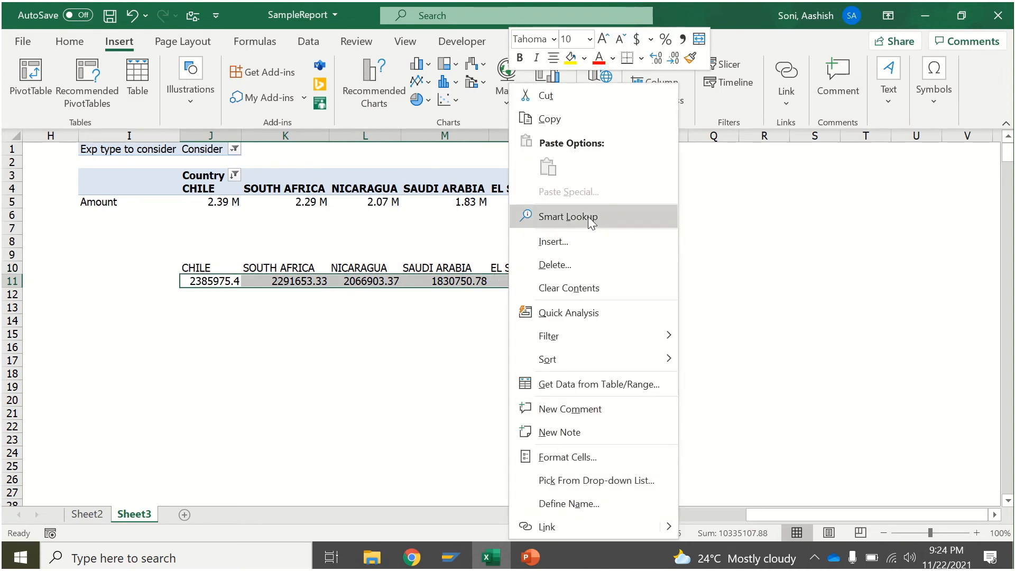
{"action": "left_click", "coordinate": [591, 460]}
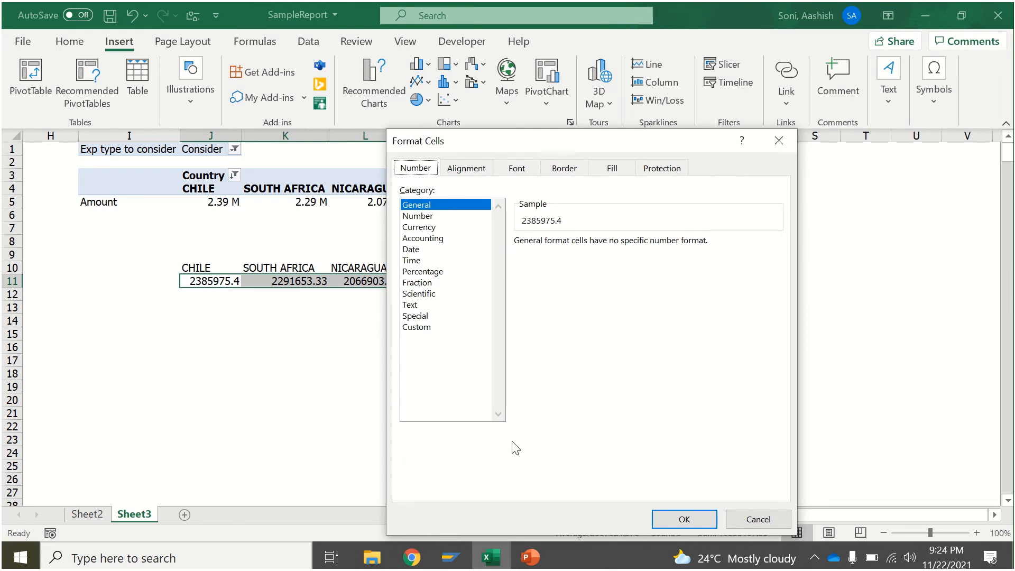
{"action": "left_click", "coordinate": [420, 327]}
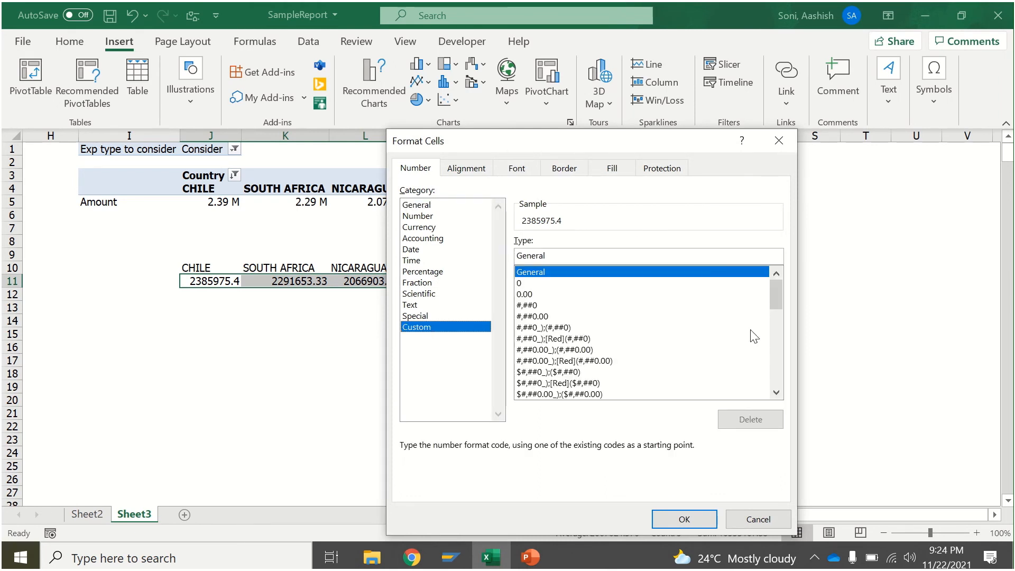
{"action": "left_click_drag", "start_coordinate": [776, 295], "coordinate": [785, 407]}
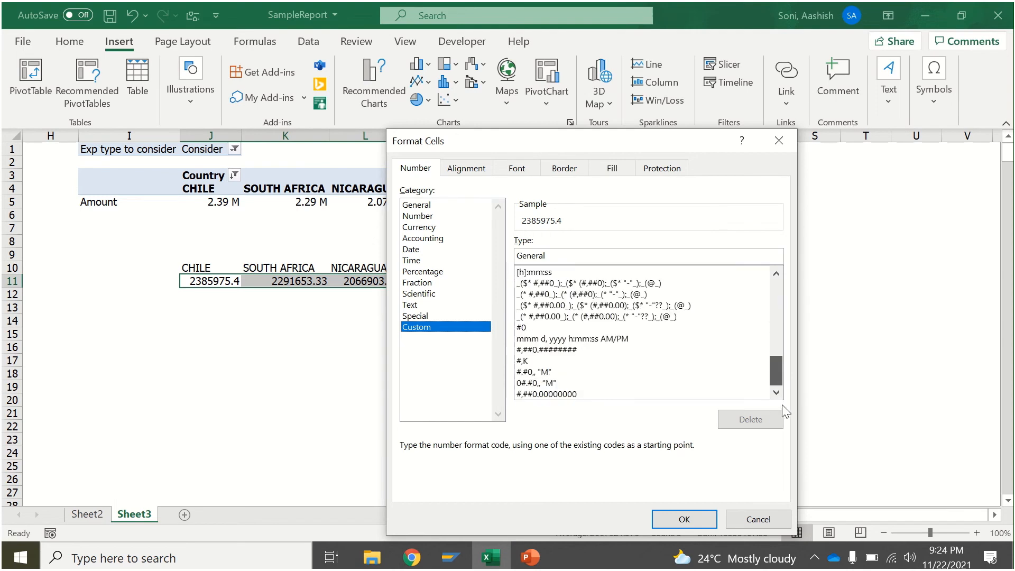
{"action": "left_click", "coordinate": [608, 372]}
{"action": "left_click", "coordinate": [684, 519]}
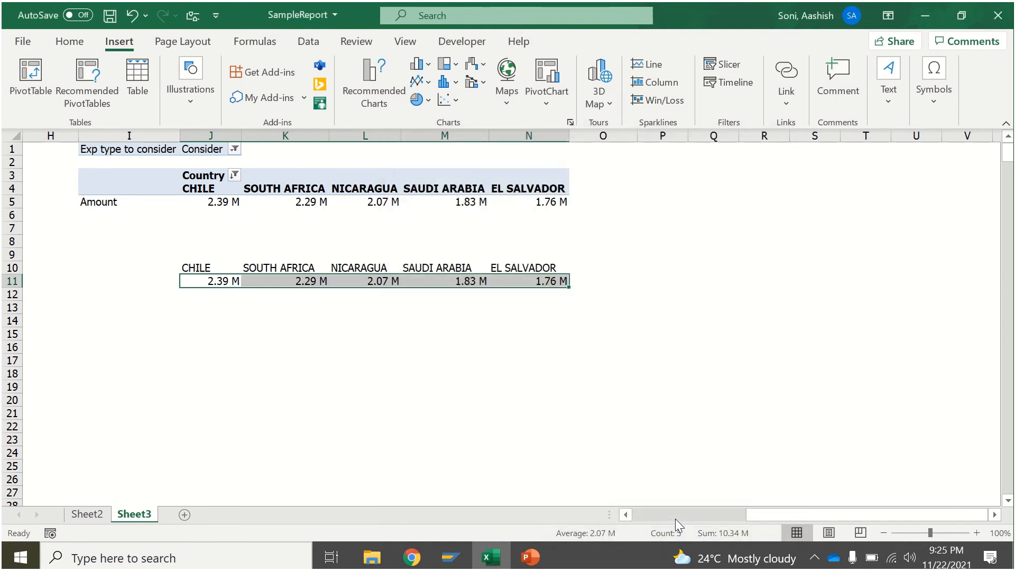
- Insert a Filled Map chart from J10:N11 and place it below the linked country data
{"action": "left_click_drag", "start_coordinate": [212, 270], "coordinate": [532, 275]}
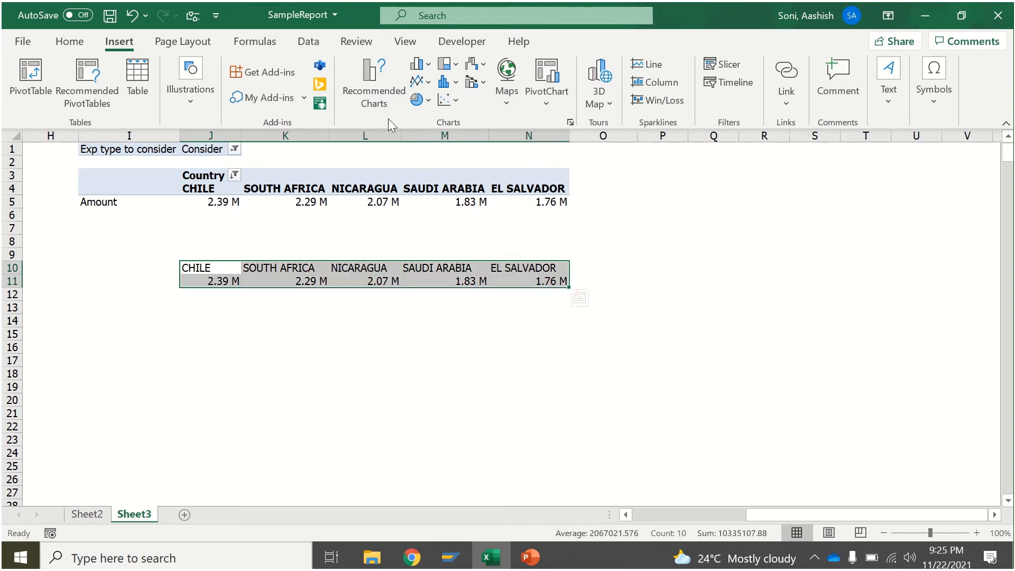
{"action": "left_click", "coordinate": [509, 99]}
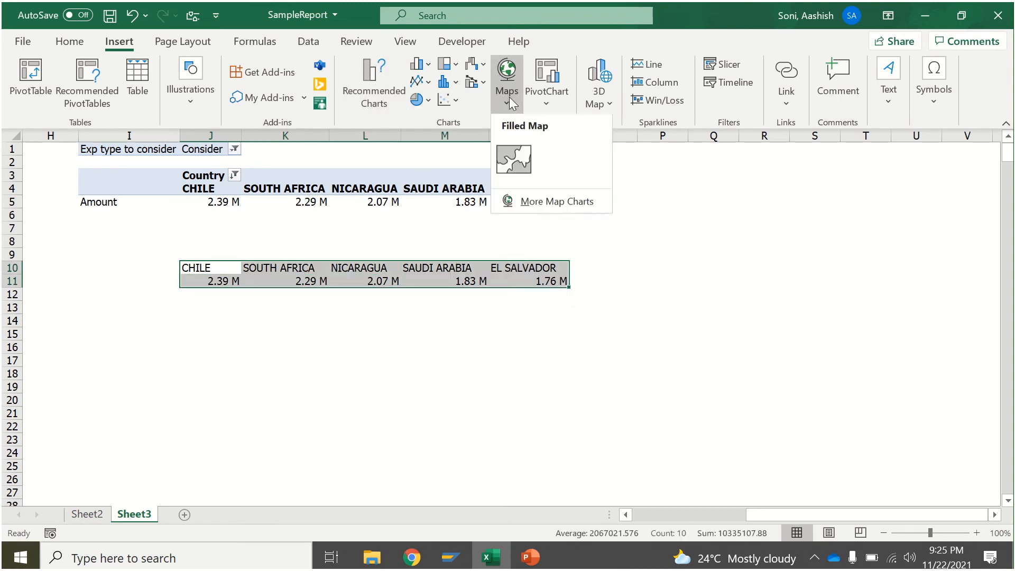
{"action": "left_click", "coordinate": [509, 159]}
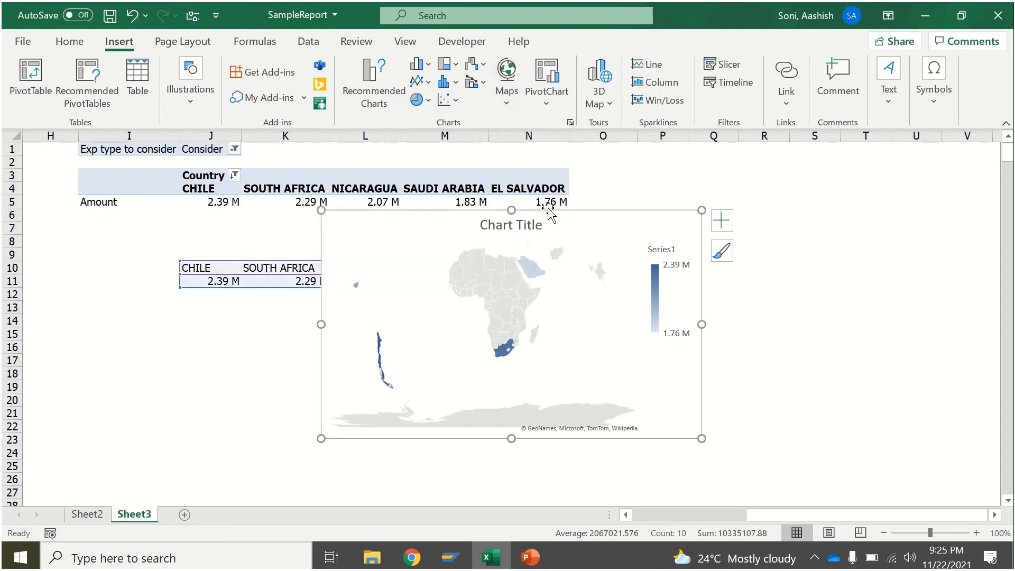
{"action": "mouse_move", "coordinate": [547, 214]}
{"action": "left_mouse_down"}
{"action": "mouse_move", "coordinate": [794, 191]}
{"action": "mouse_move", "coordinate": [809, 159]}
{"action": "left_mouse_up"}
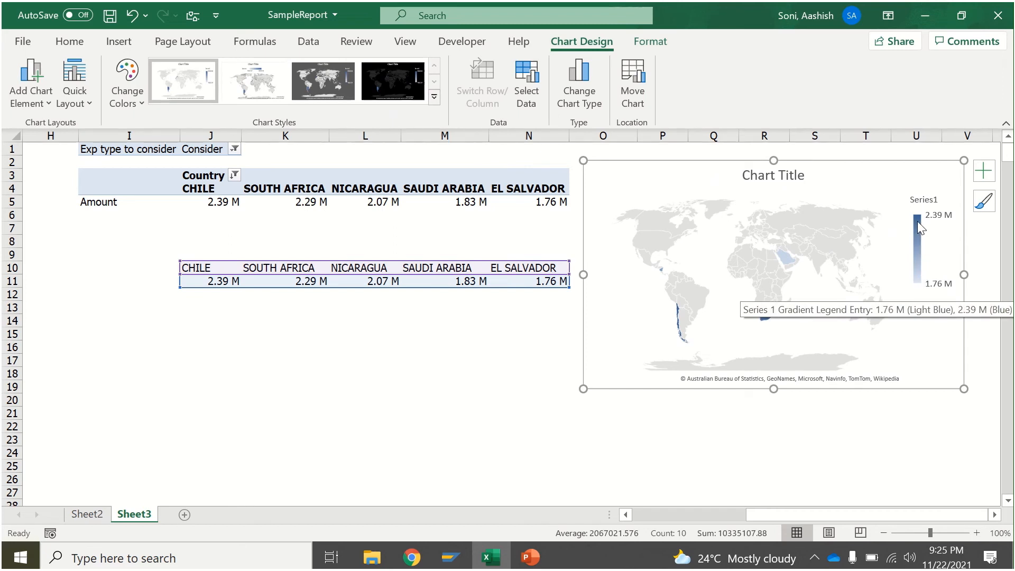
{"action": "mouse_move", "coordinate": [767, 319]}
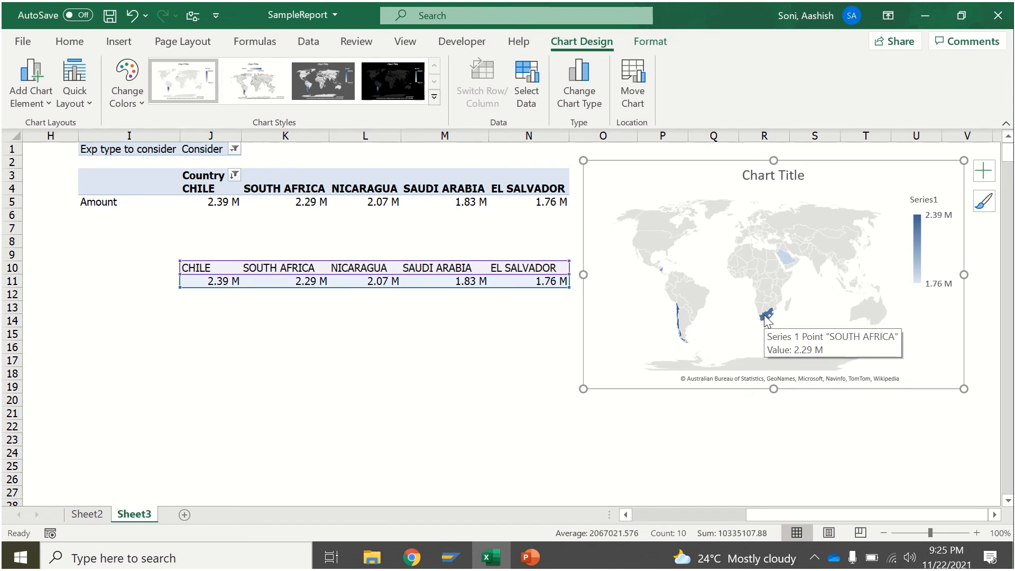
{"action": "left_click", "coordinate": [353, 320]}
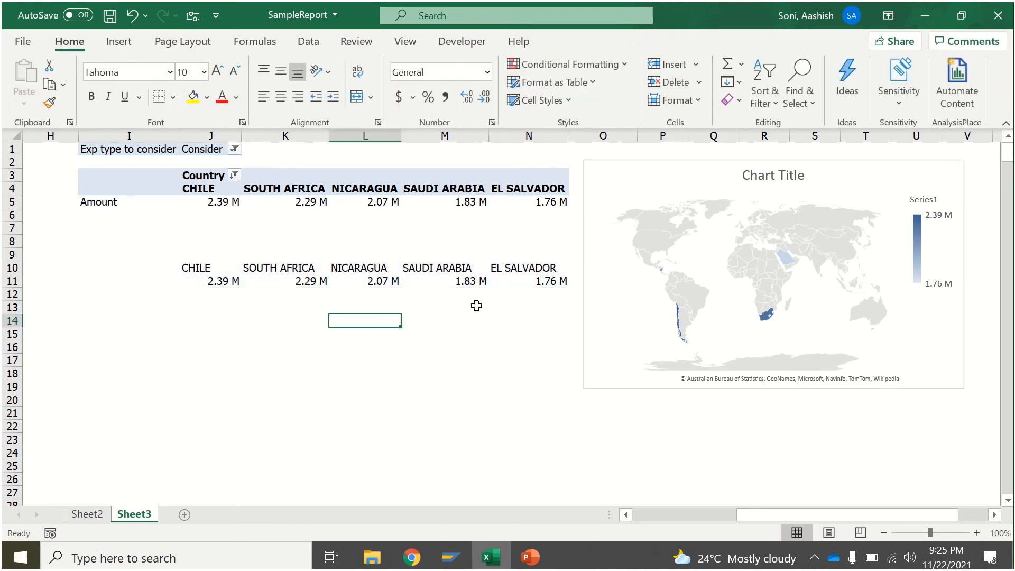
{"action": "left_click_drag", "start_coordinate": [635, 164], "coordinate": [164, 306]}
- Change the PivotTable's Country value filter to show the top 6 items by Amount
{"action": "left_click", "coordinate": [233, 176]}
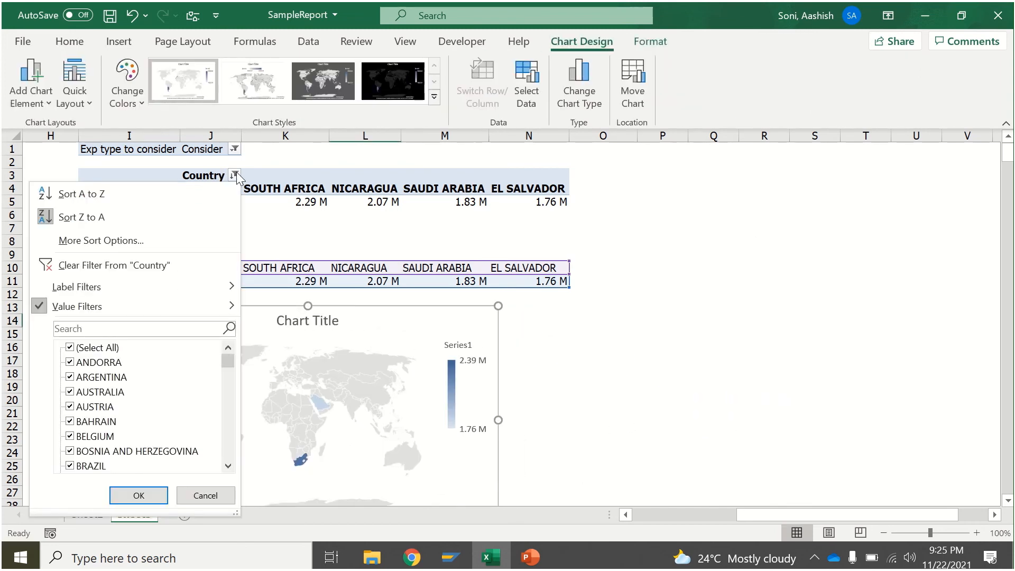
{"action": "mouse_move", "coordinate": [175, 308]}
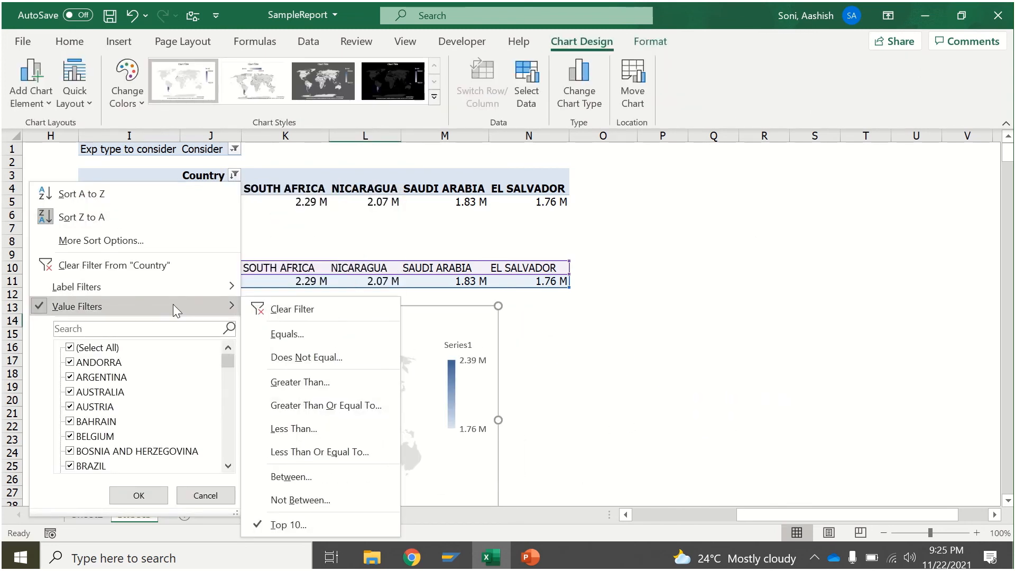
{"action": "left_click", "coordinate": [319, 522]}
{"action": "left_click", "coordinate": [341, 310]}
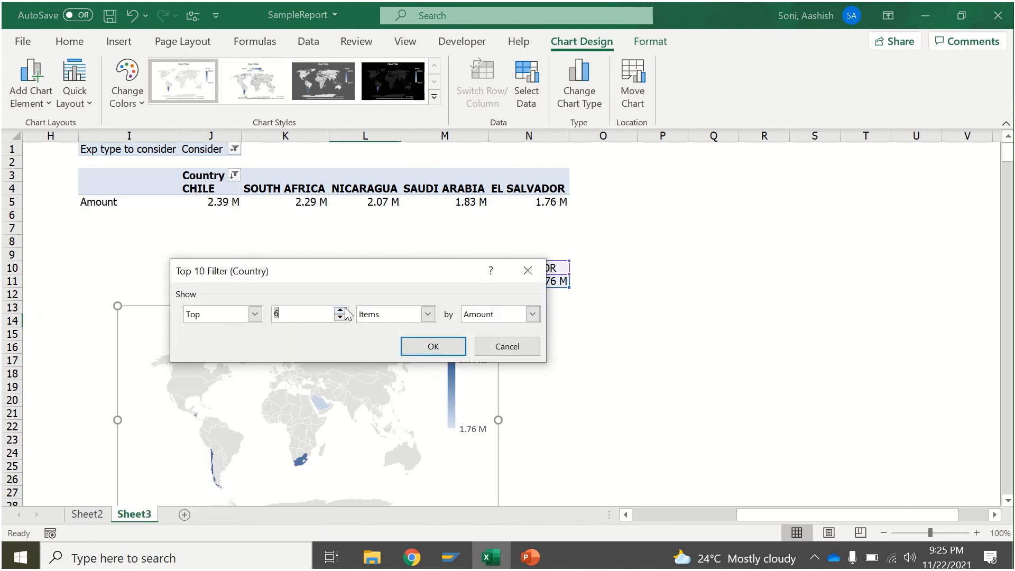
{"action": "left_click", "coordinate": [429, 346]}
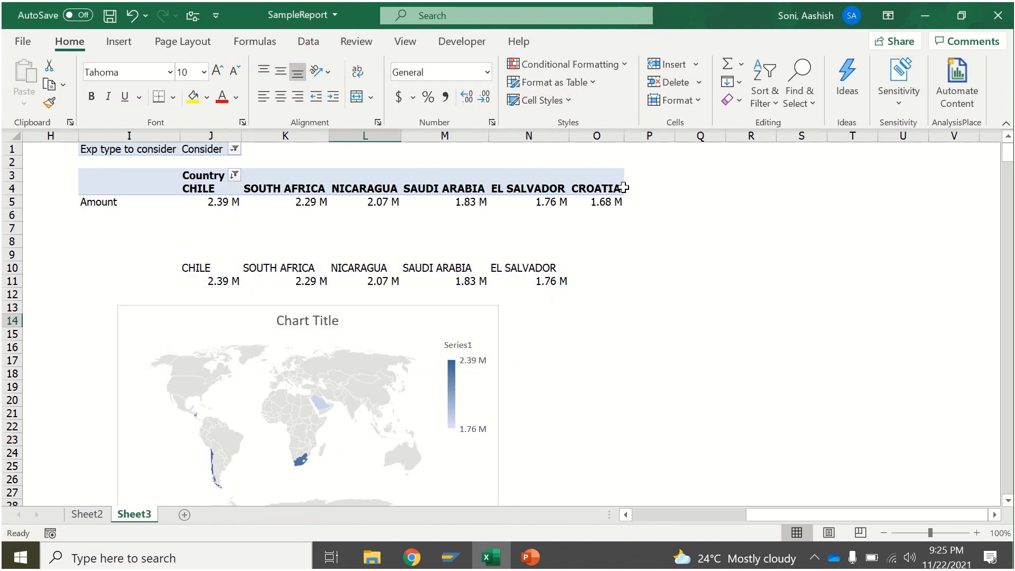
- Link O10 to Croatia's heading in O4 and O11 to its PivotTable amount in O5
{"action": "left_click", "coordinate": [468, 317]}
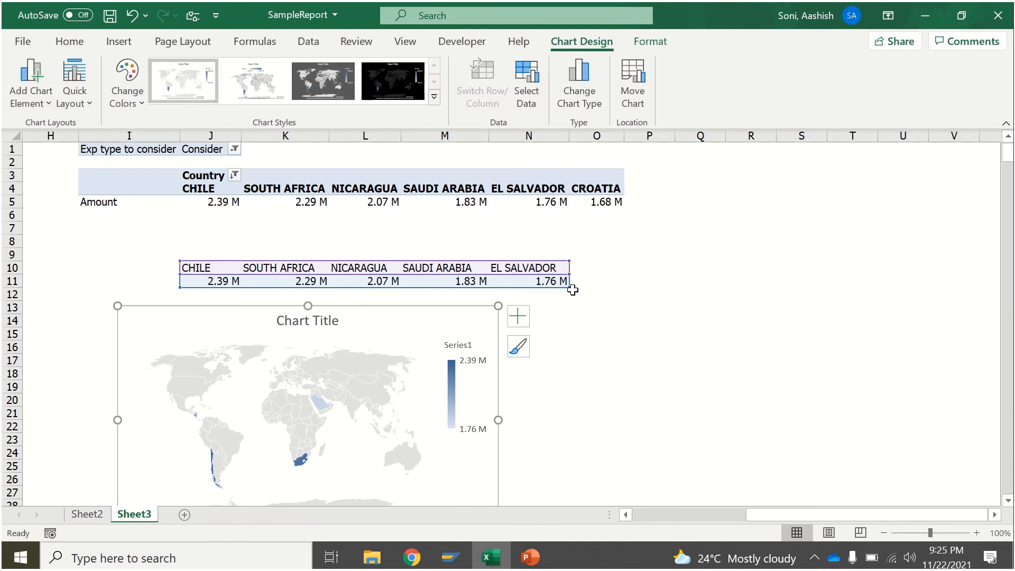
{"action": "left_click", "coordinate": [595, 264]}
{"action": "type", "text": "="}
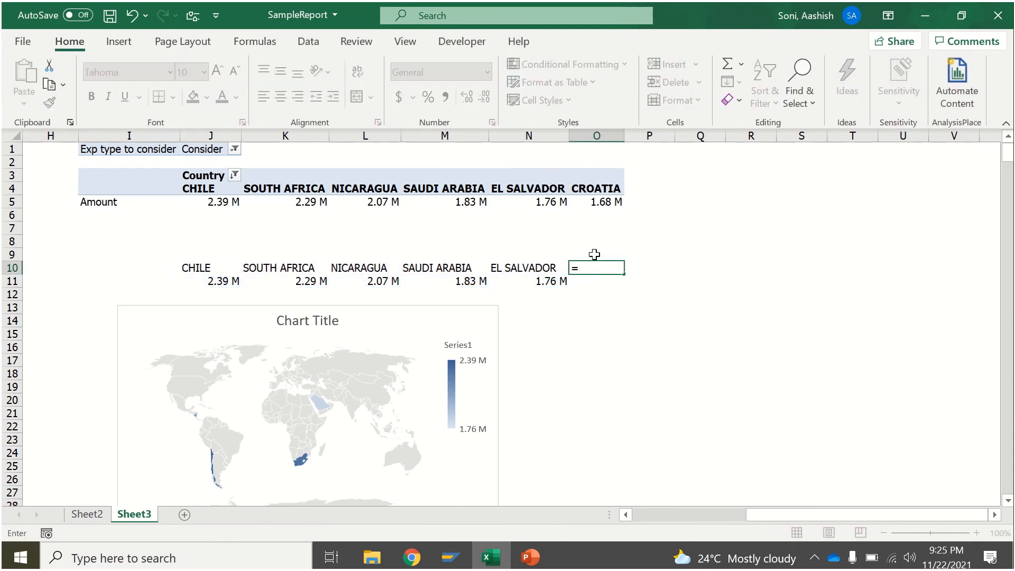
{"action": "left_click", "coordinate": [588, 189]}
{"action": "key", "text": "Return"}
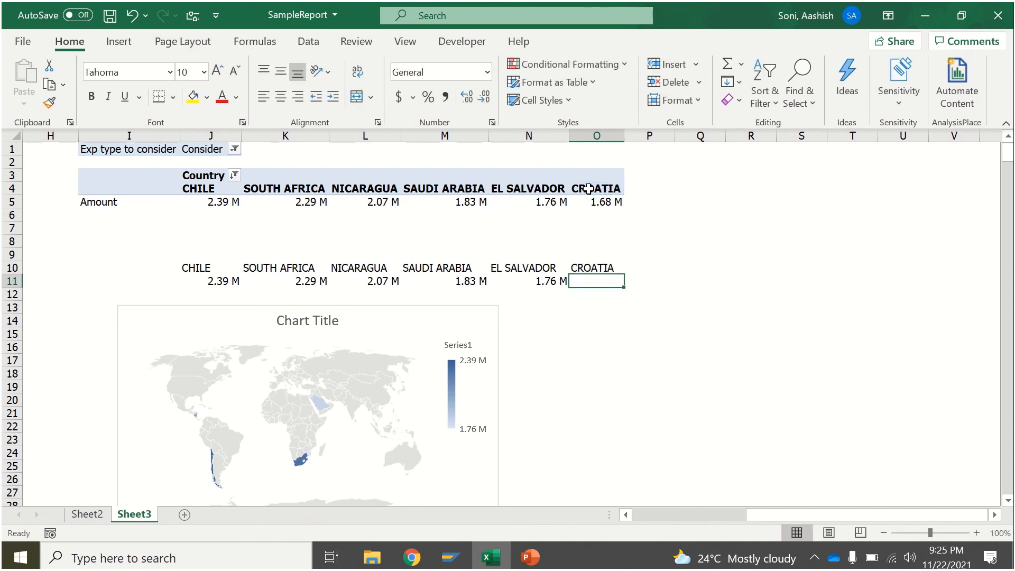
{"action": "type", "text": "="}
{"action": "left_click", "coordinate": [591, 202]}
{"action": "key", "text": "Return"}
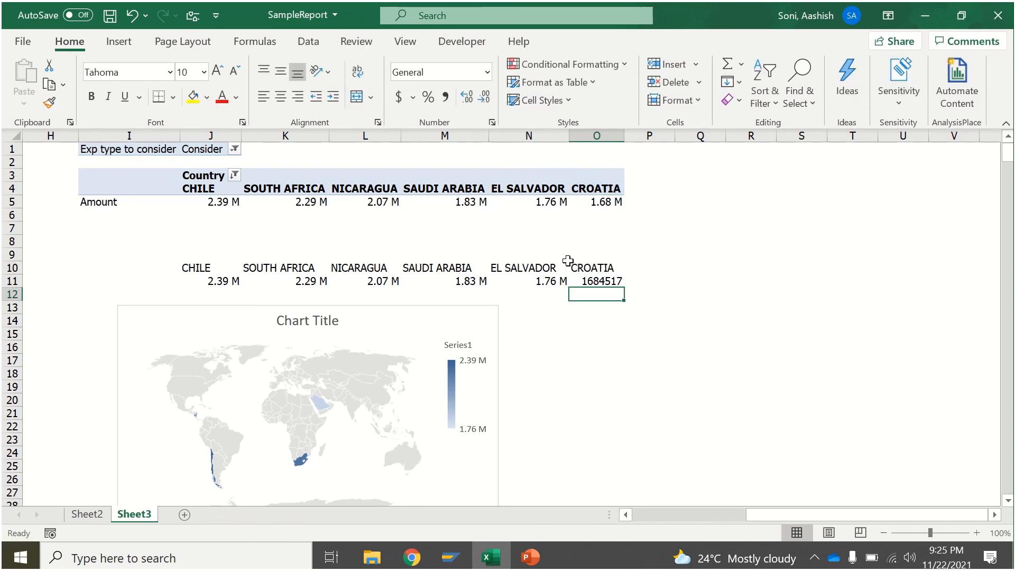
- Extend the map chart's source range to J10:O11 to include Croatia, and move the chart aside
{"action": "left_click", "coordinate": [478, 307]}
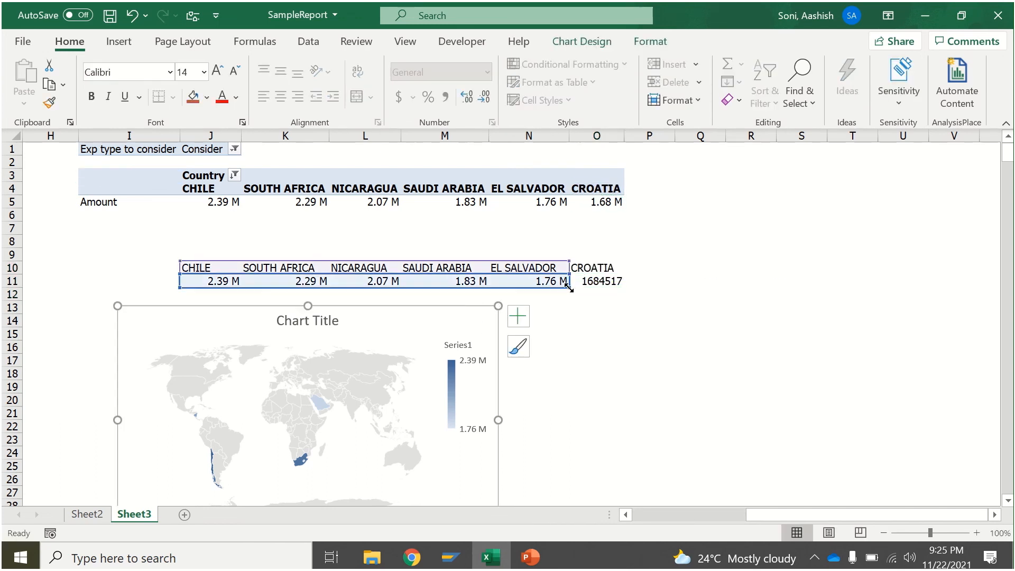
{"action": "left_click_drag", "start_coordinate": [593, 290], "coordinate": [624, 288]}
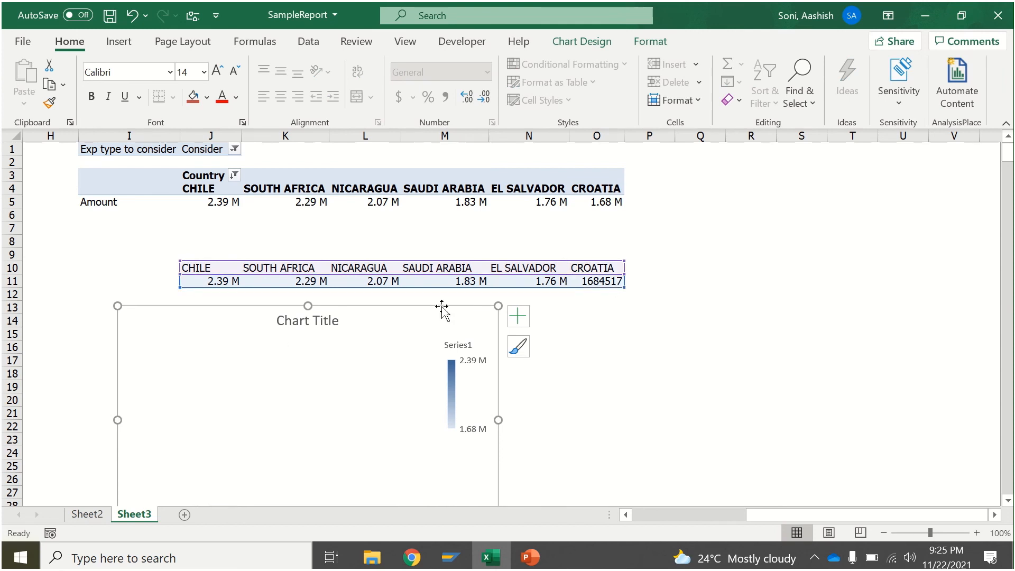
{"action": "left_click_drag", "start_coordinate": [441, 306], "coordinate": [872, 295]}
- Copy the formatting of El Salvador's amount in N11 to Croatia's amount in O11 with Format Painter
{"action": "left_click", "coordinate": [546, 281]}
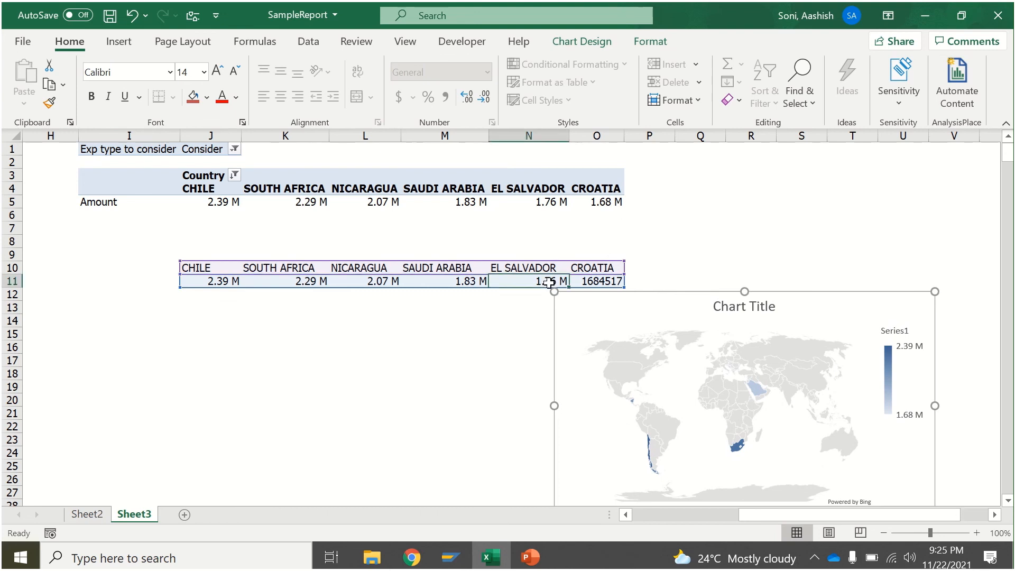
{"action": "left_click", "coordinate": [49, 102]}
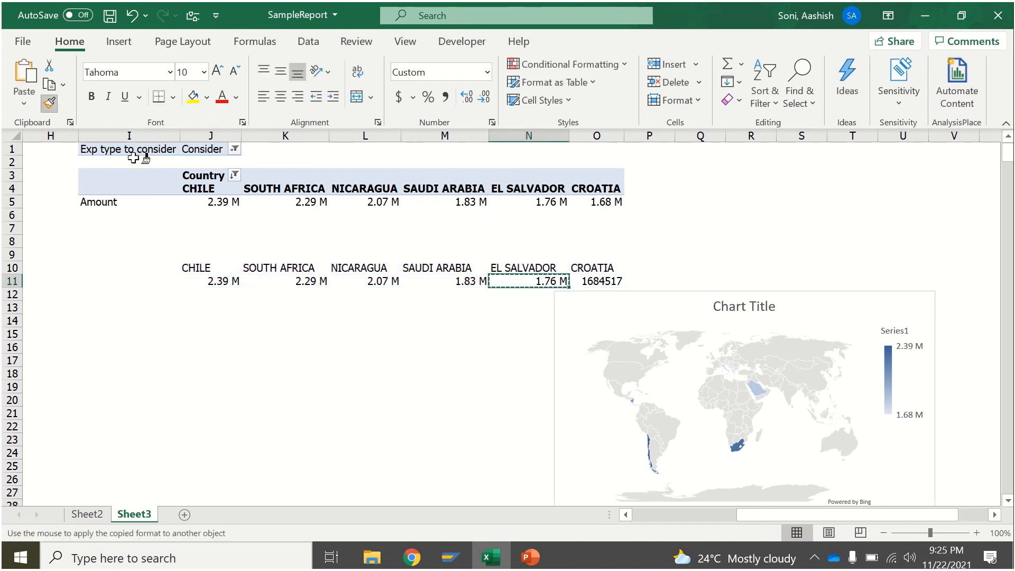
{"action": "left_click", "coordinate": [601, 281]}
- Check Nicaragua's data point on the map chart and reposition the chart toward the right side of the country data
{"action": "left_click_drag", "start_coordinate": [686, 290], "coordinate": [222, 202]}
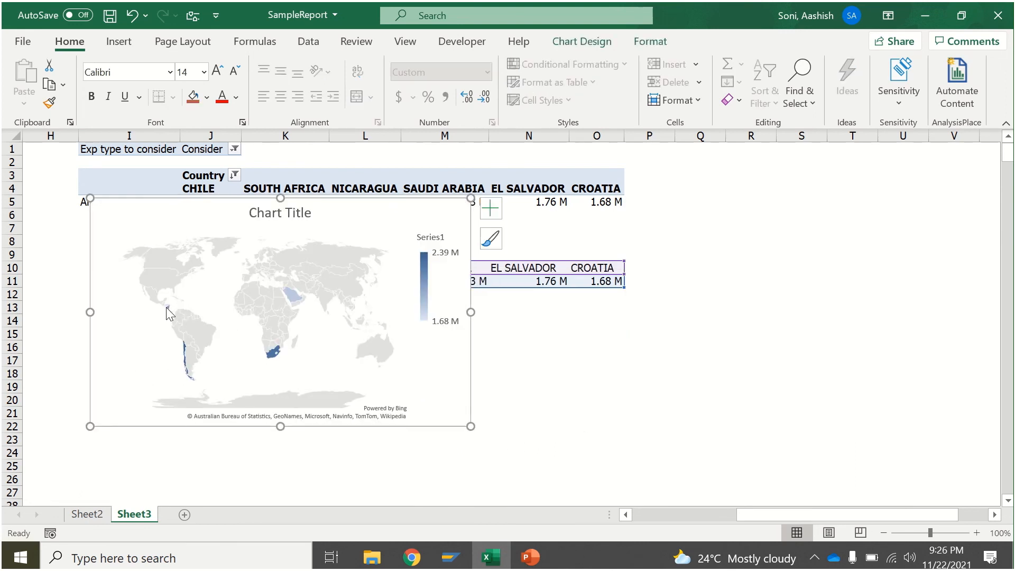
{"action": "mouse_move", "coordinate": [167, 306]}
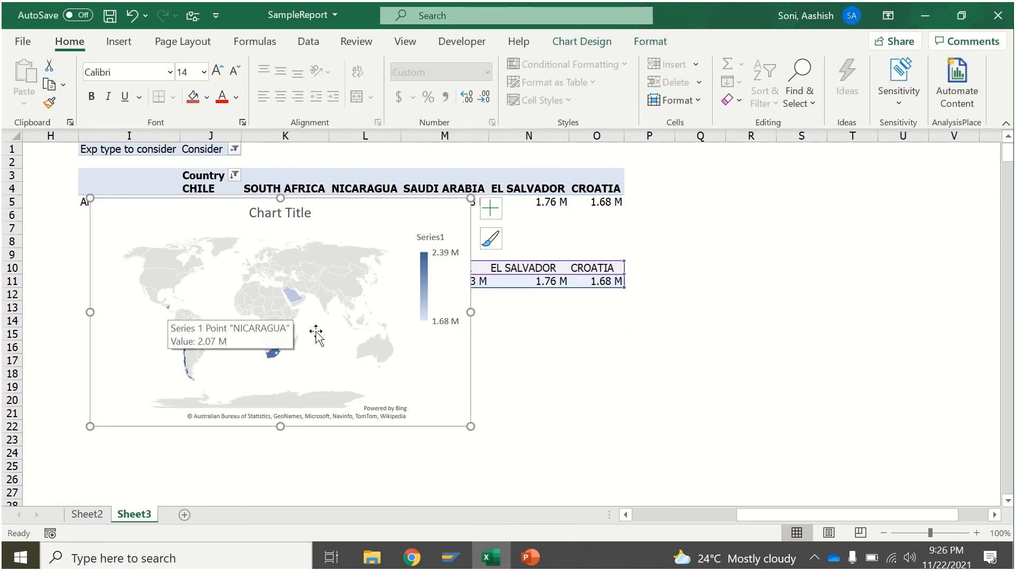
{"action": "left_click_drag", "start_coordinate": [316, 204], "coordinate": [820, 218]}
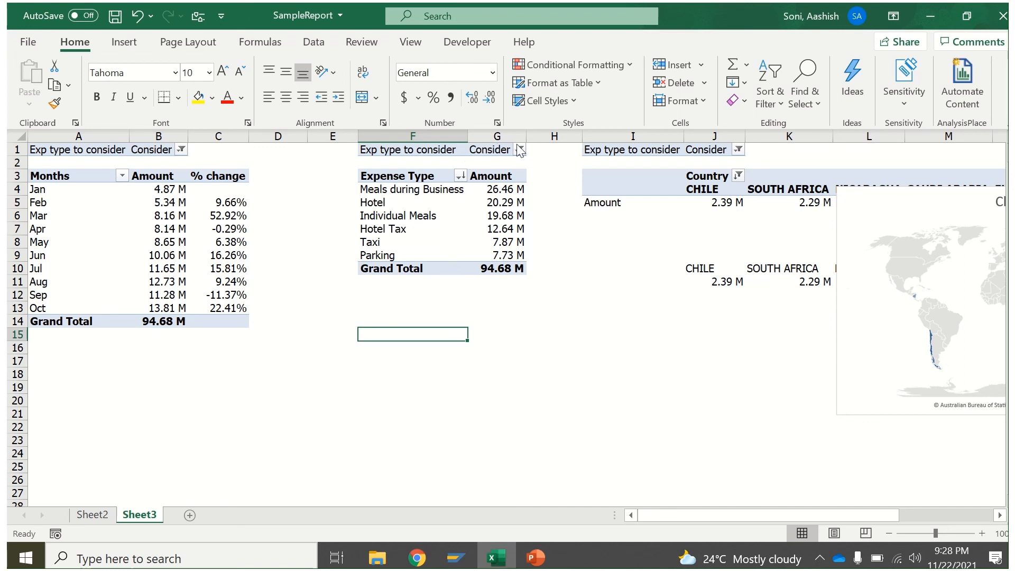
- Try extending the Sheet2 source table by filling Telephone/Fax down from D137690 into D137691
{"action": "left_click", "coordinate": [402, 216]}
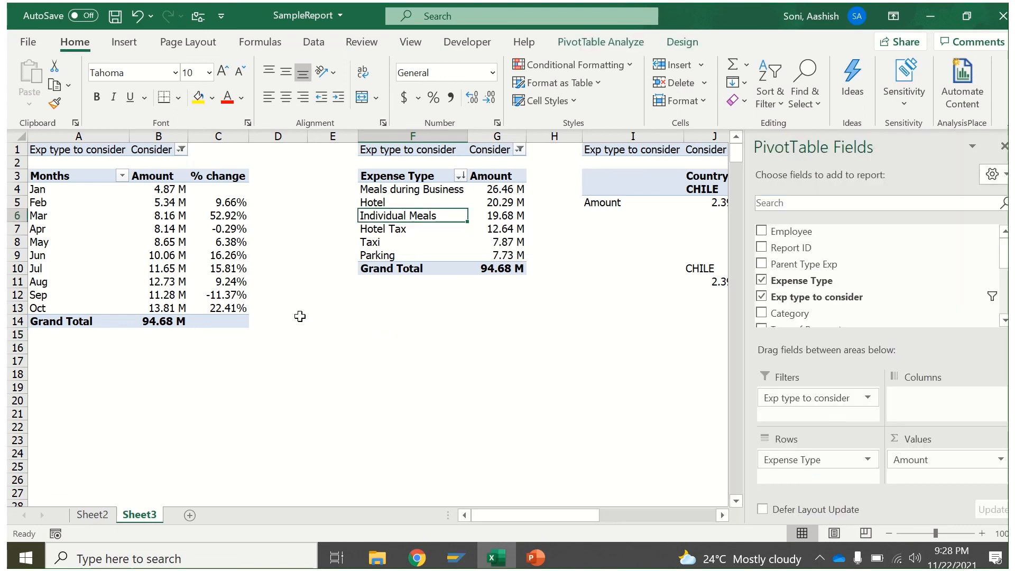
{"action": "left_click", "coordinate": [92, 515]}
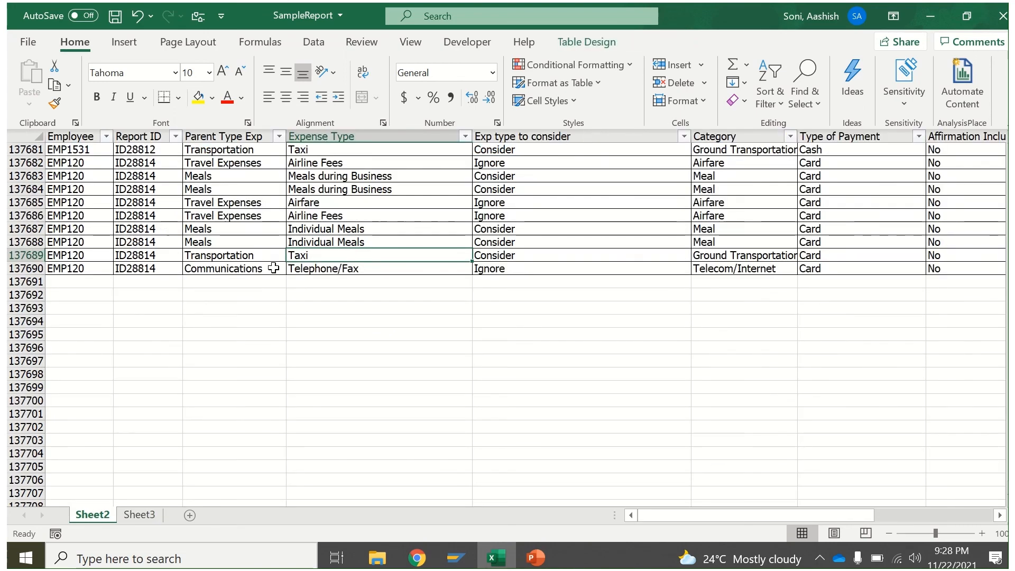
{"action": "left_click", "coordinate": [358, 279]}
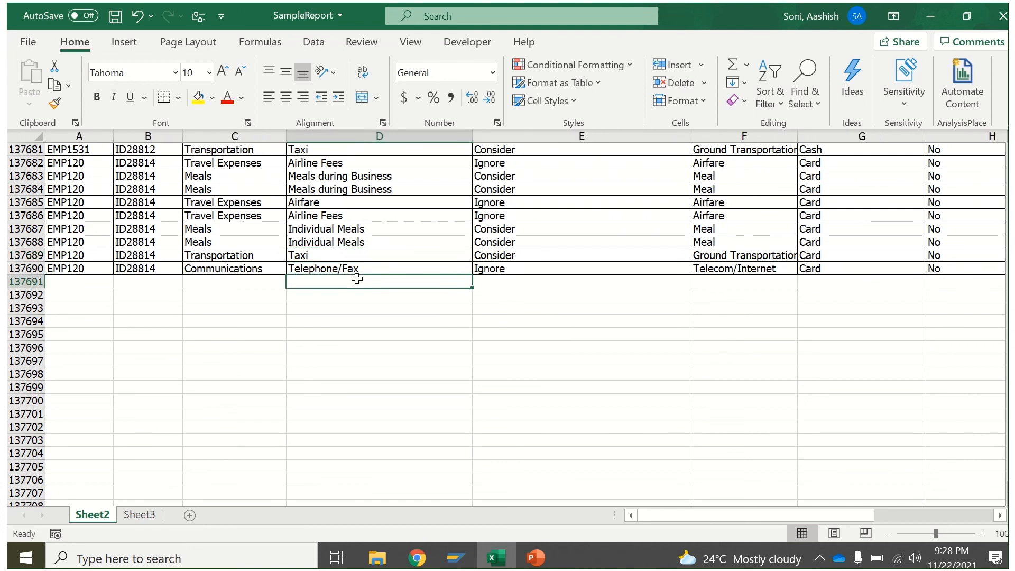
{"action": "key", "text": "ctrl+d"}
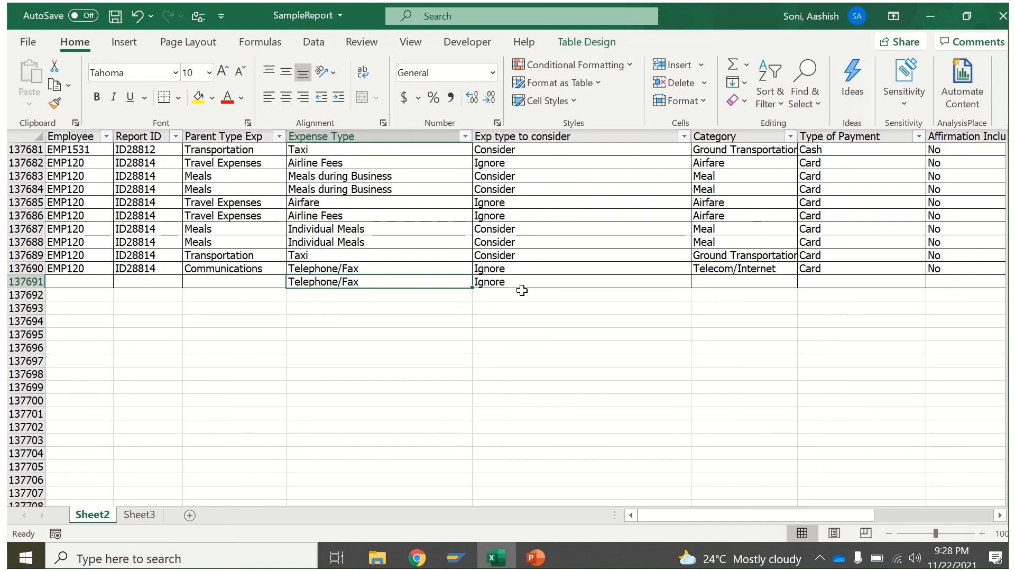
- Undo the Expense Type fill and the added table row, and select D137690 in the table
{"action": "key", "text": "ctrl+z"}
{"action": "key", "text": "ctrl+z"}
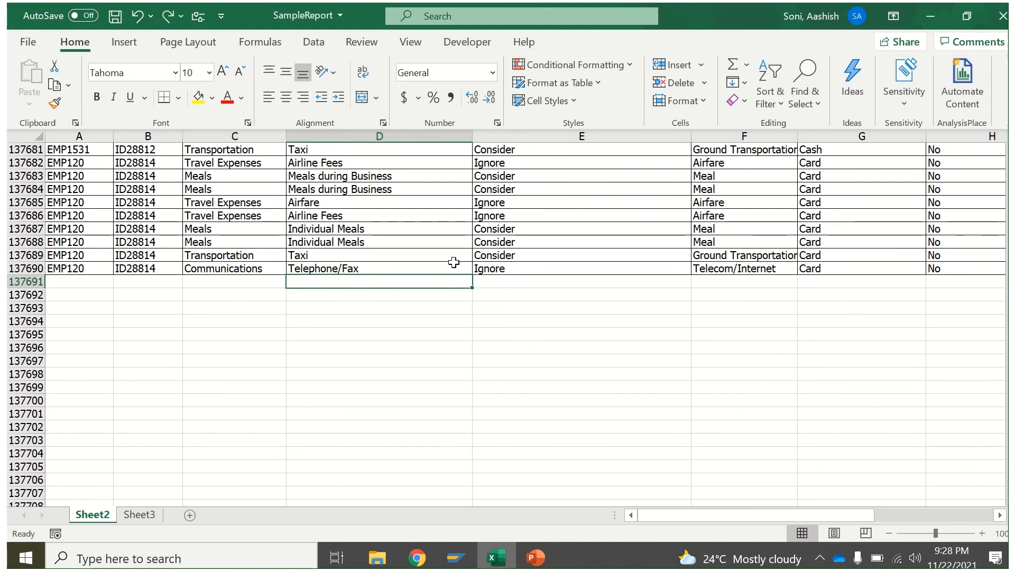
{"action": "left_click", "coordinate": [455, 265]}
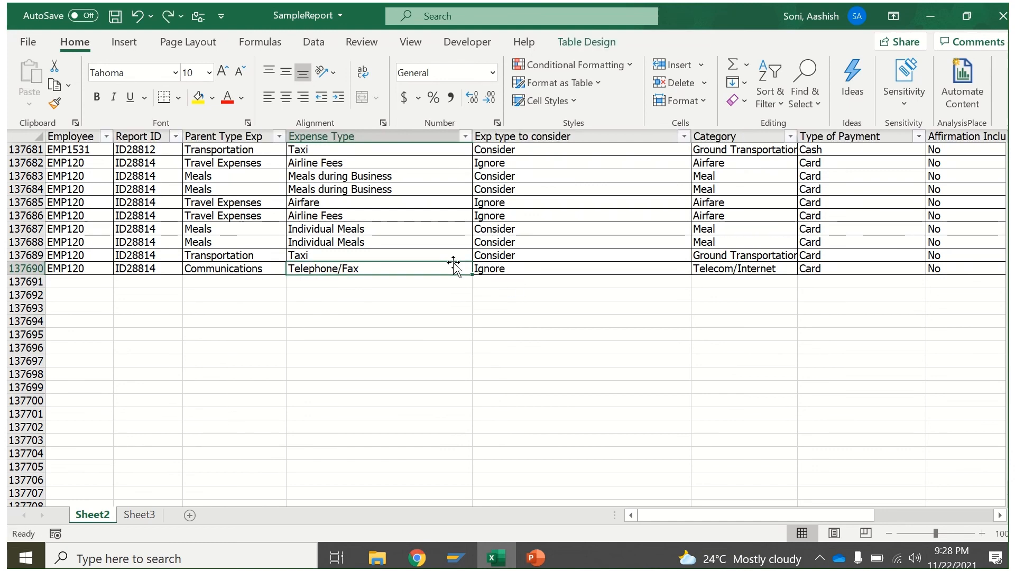